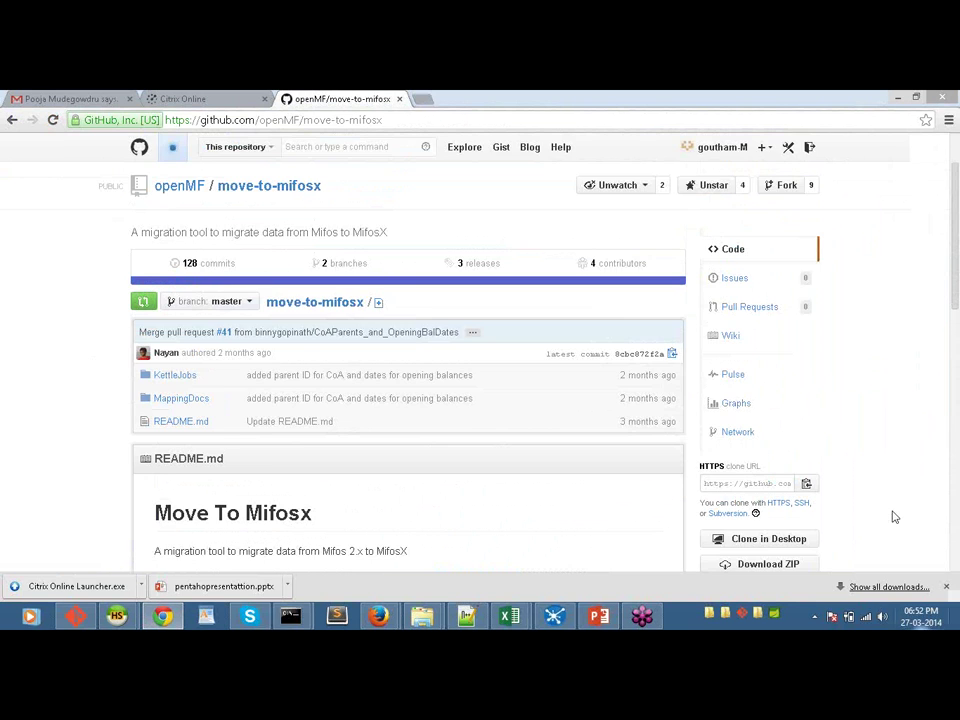
Step: Scroll through the folder listing, then bring the other Explorer window forward at the conflux folder
scroll(895, 517, down, 1)
scroll(895, 517, down, 1)
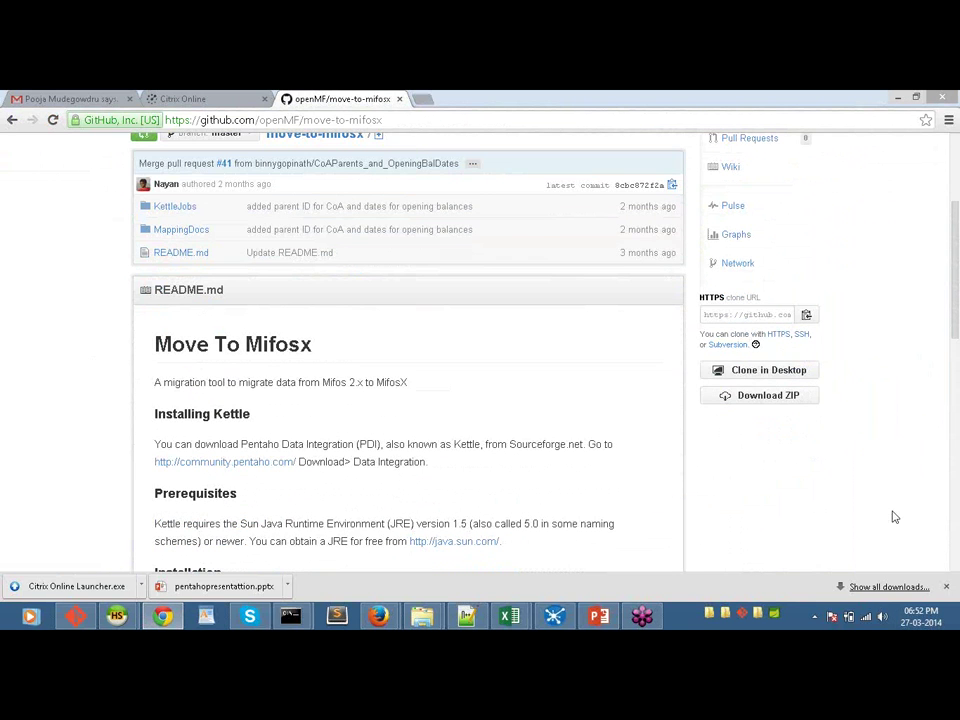
scroll(895, 517, down, 1)
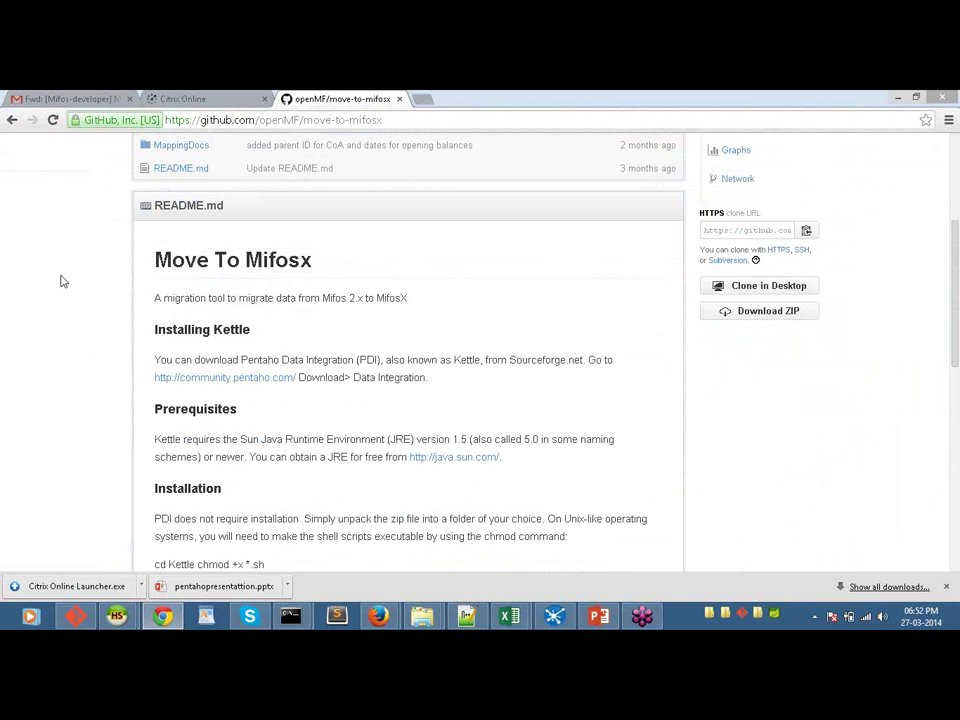
scroll(60, 281, down, 1)
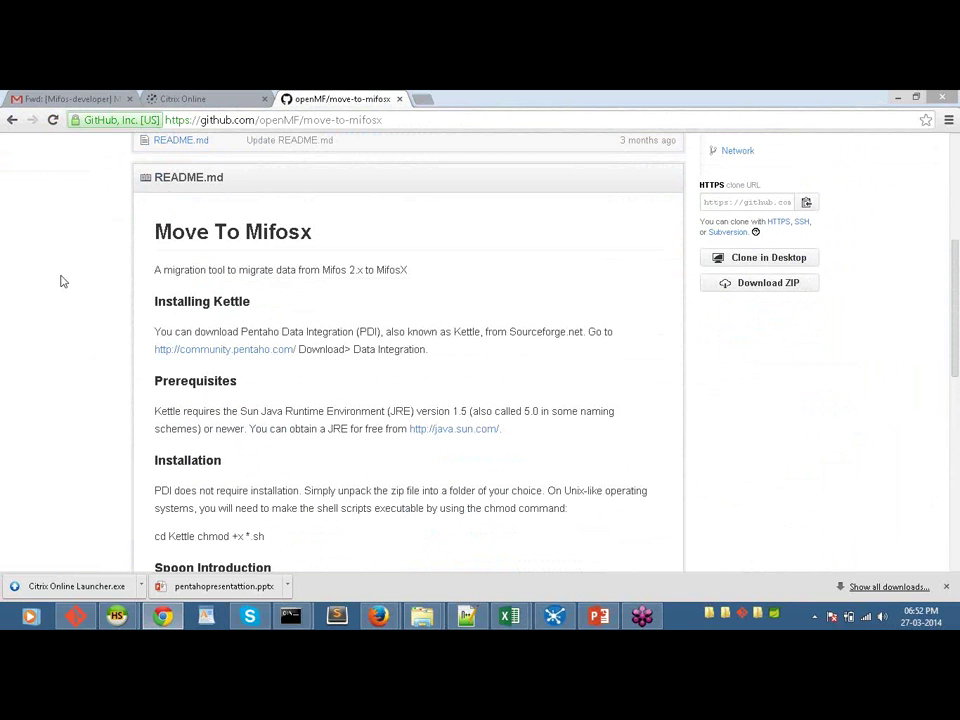
scroll(60, 281, down, 1)
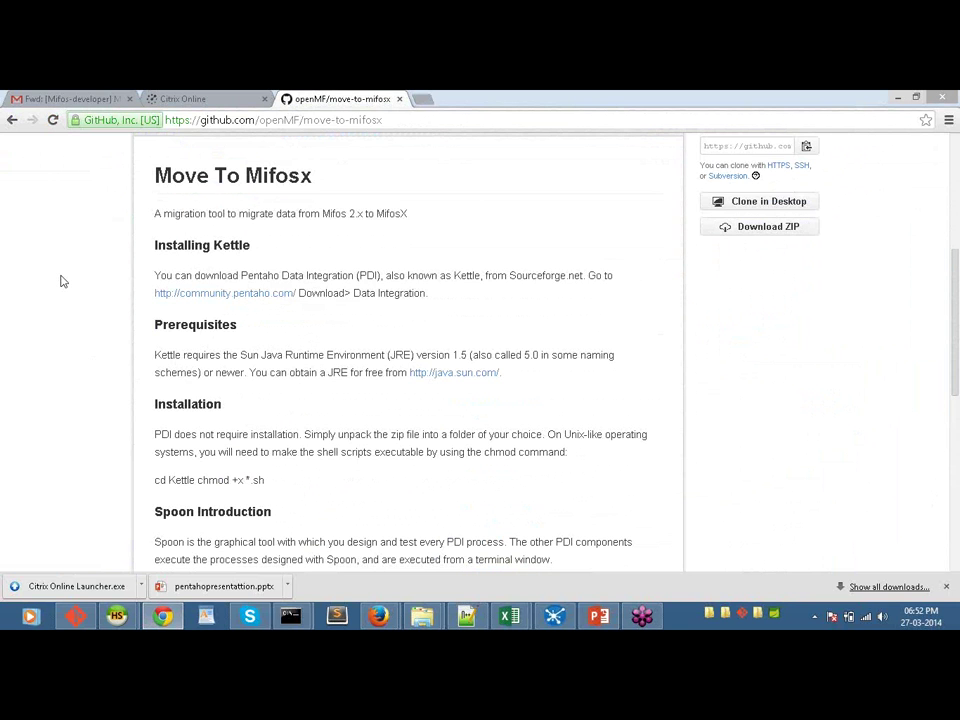
scroll(60, 281, down, 3)
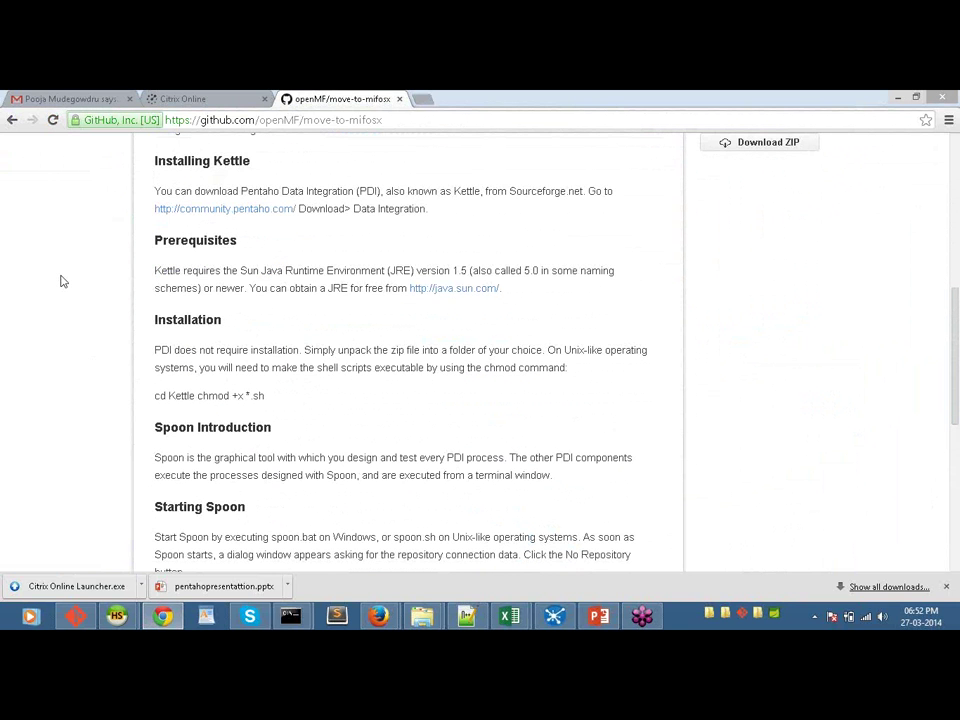
scroll(60, 281, down, 1)
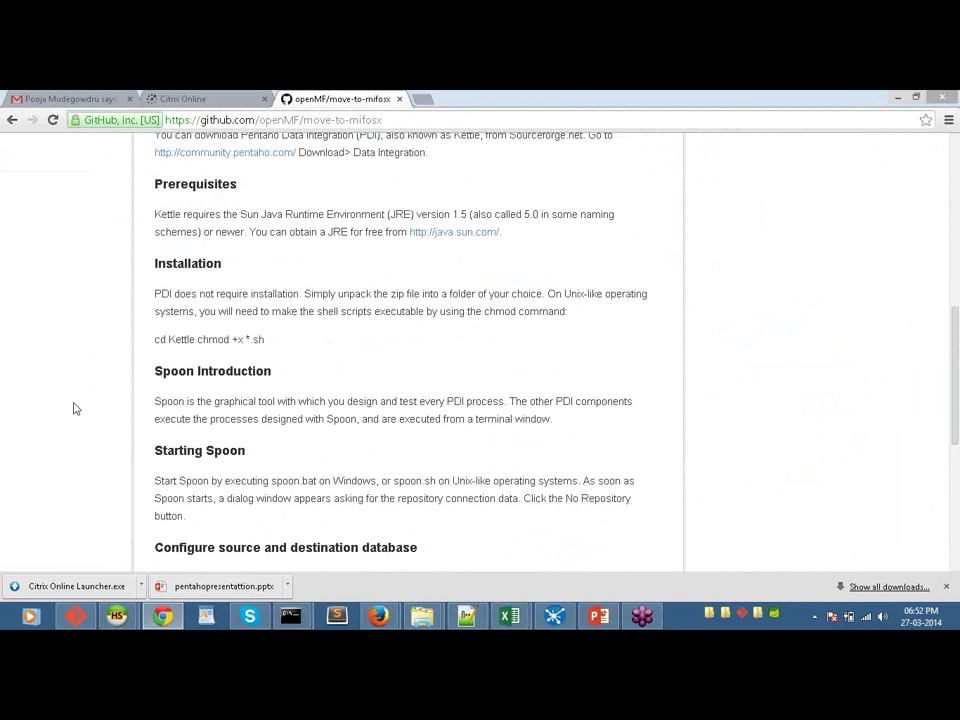
scroll(73, 408, down, 2)
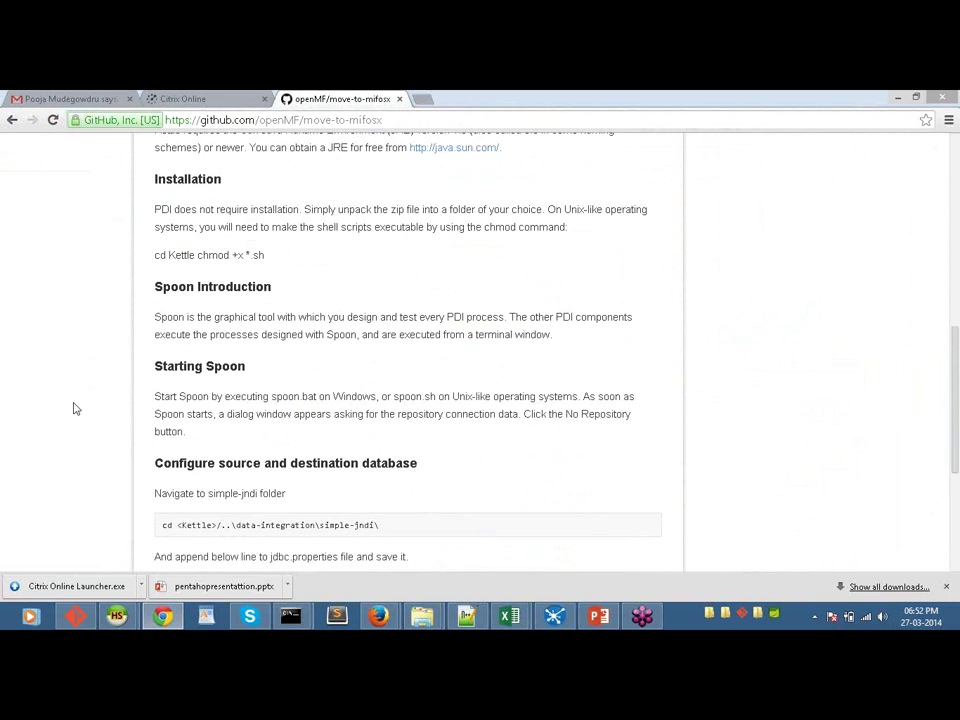
scroll(78, 414, down, 1)
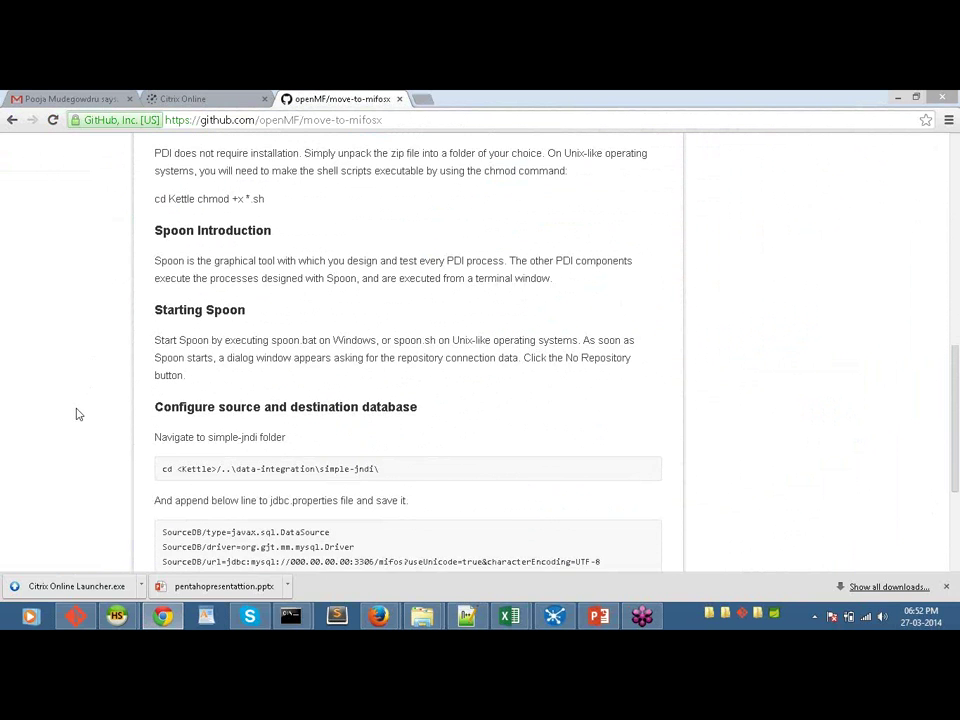
scroll(78, 414, down, 3)
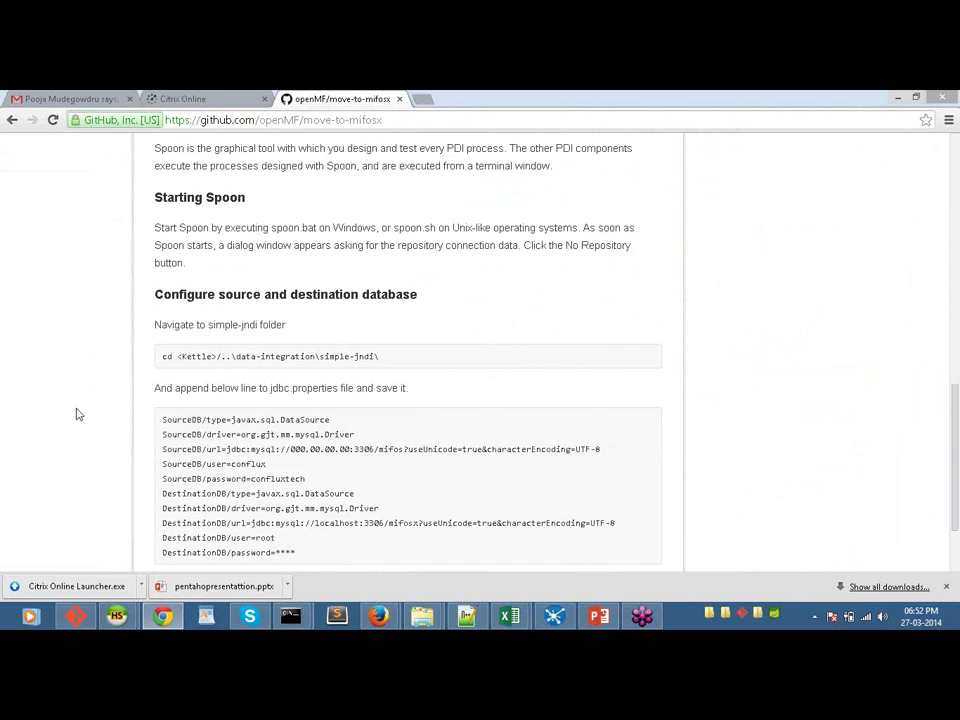
scroll(78, 414, down, 2)
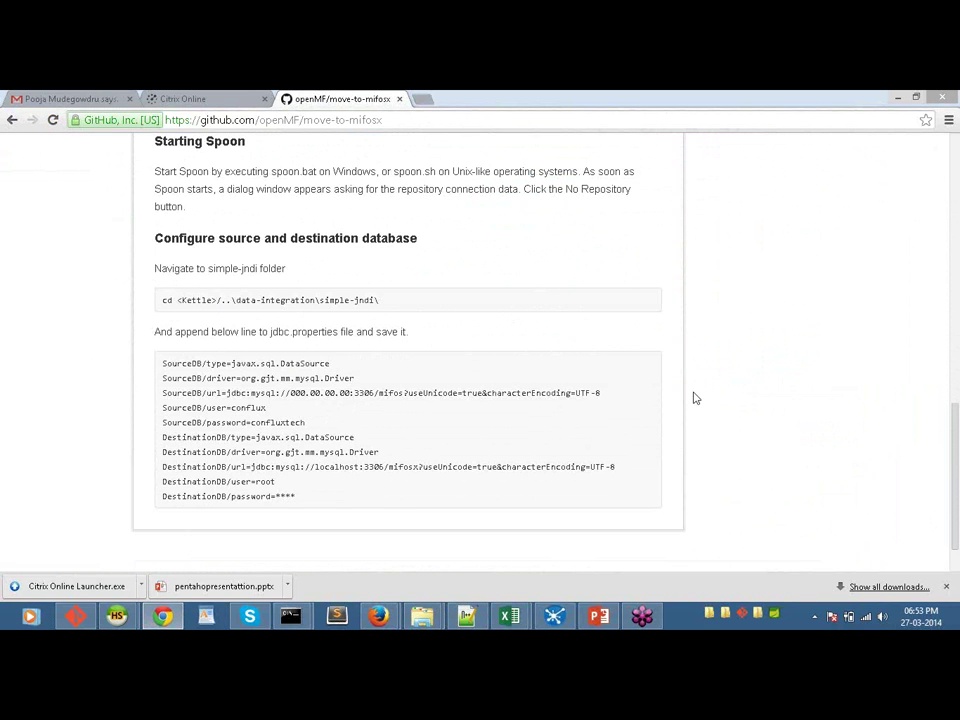
scroll(695, 398, up, 10)
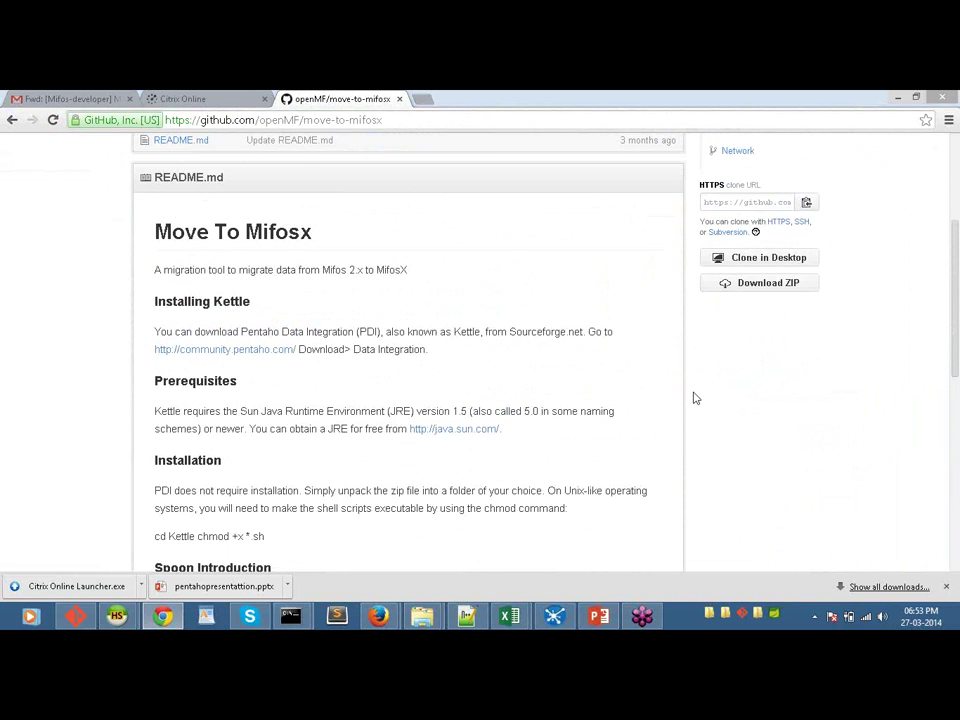
scroll(695, 398, up, 2)
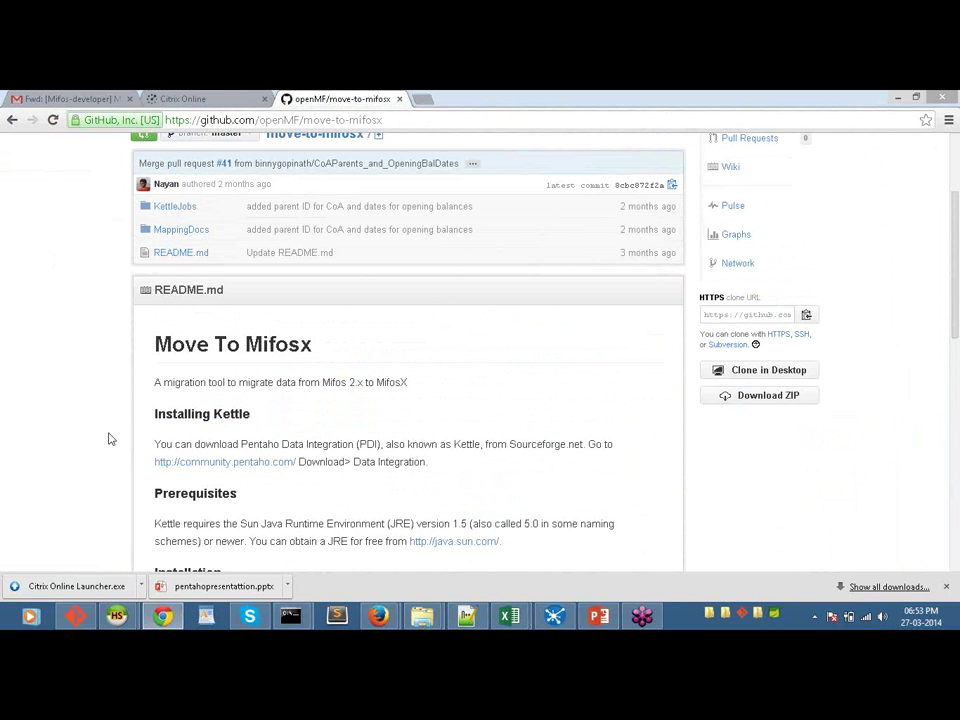
mouse_move(426, 620)
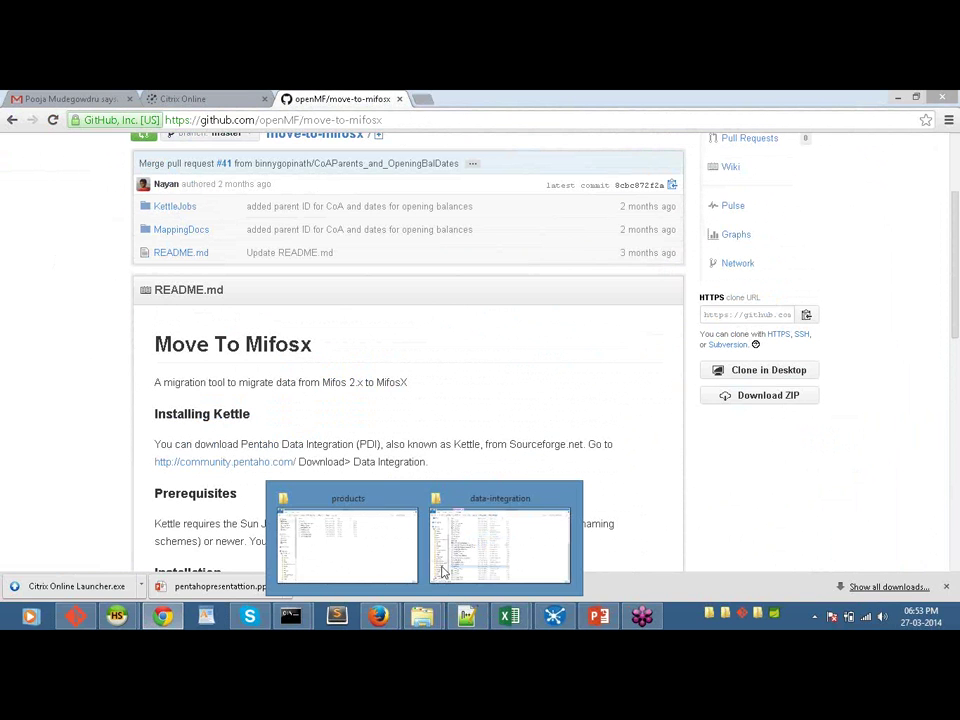
click(381, 521)
click(176, 136)
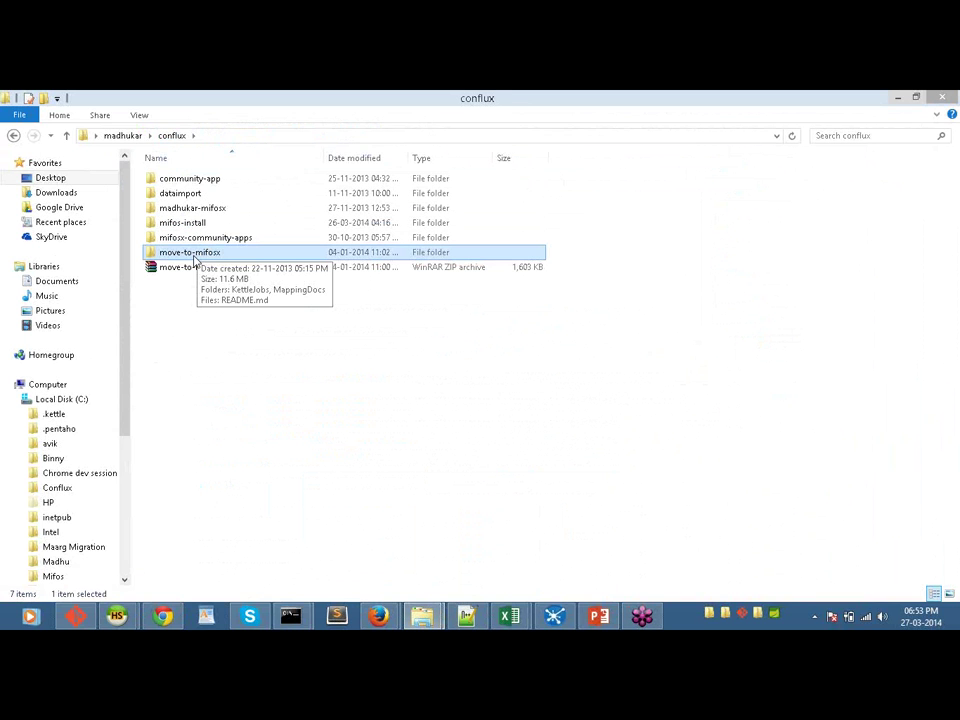
Step: Browse into move-to-mifosx > KettleJobs > Stage1 > additionalData
double_click(196, 255)
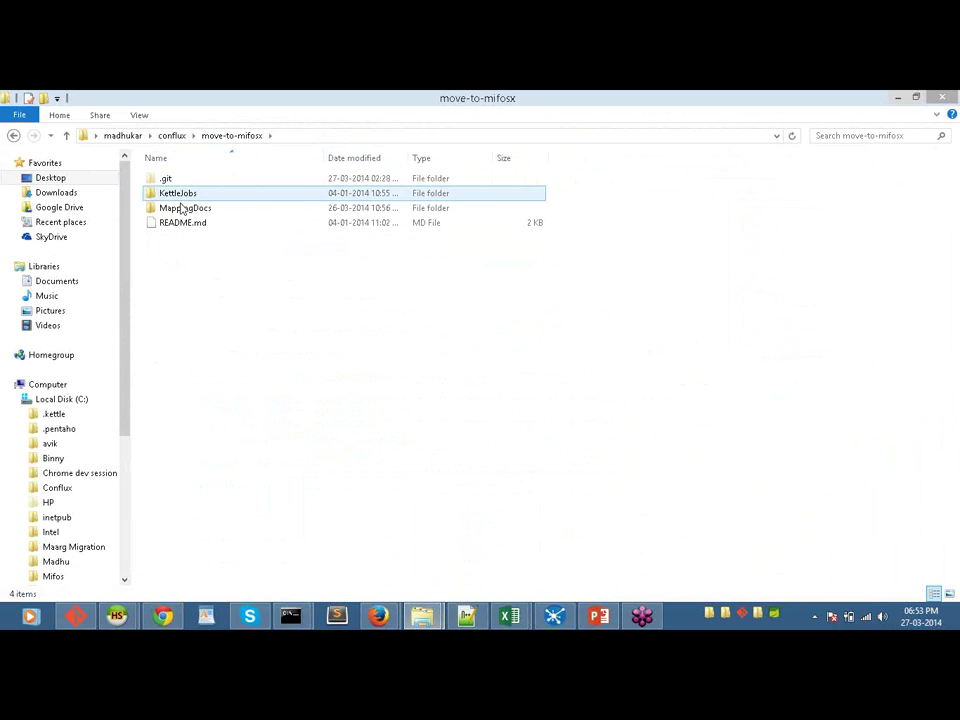
click(182, 208)
click(181, 196)
double_click(181, 196)
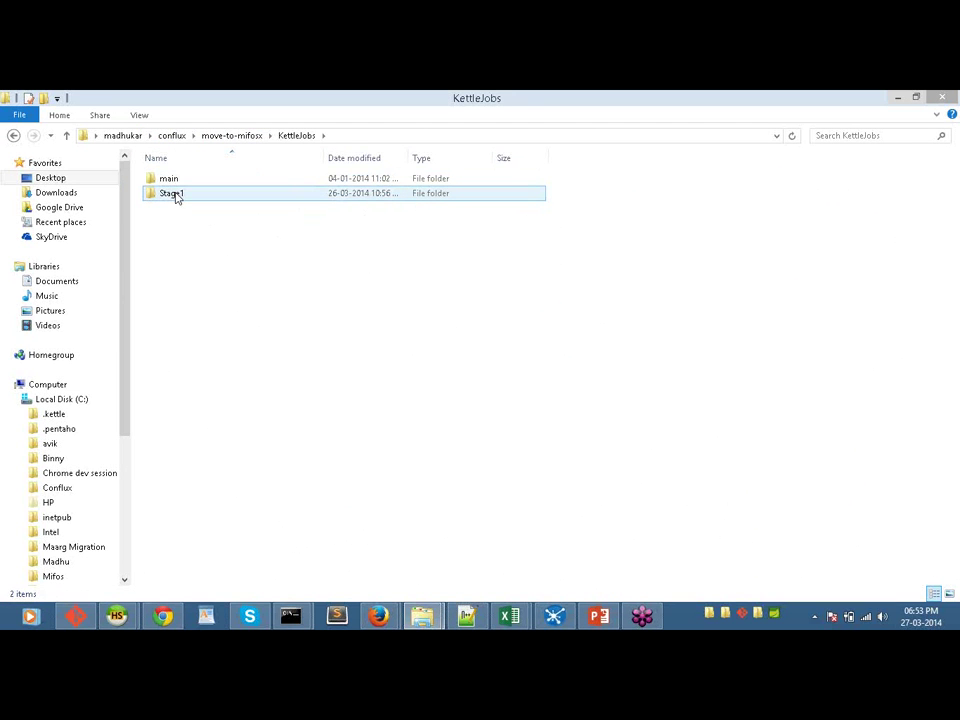
double_click(175, 196)
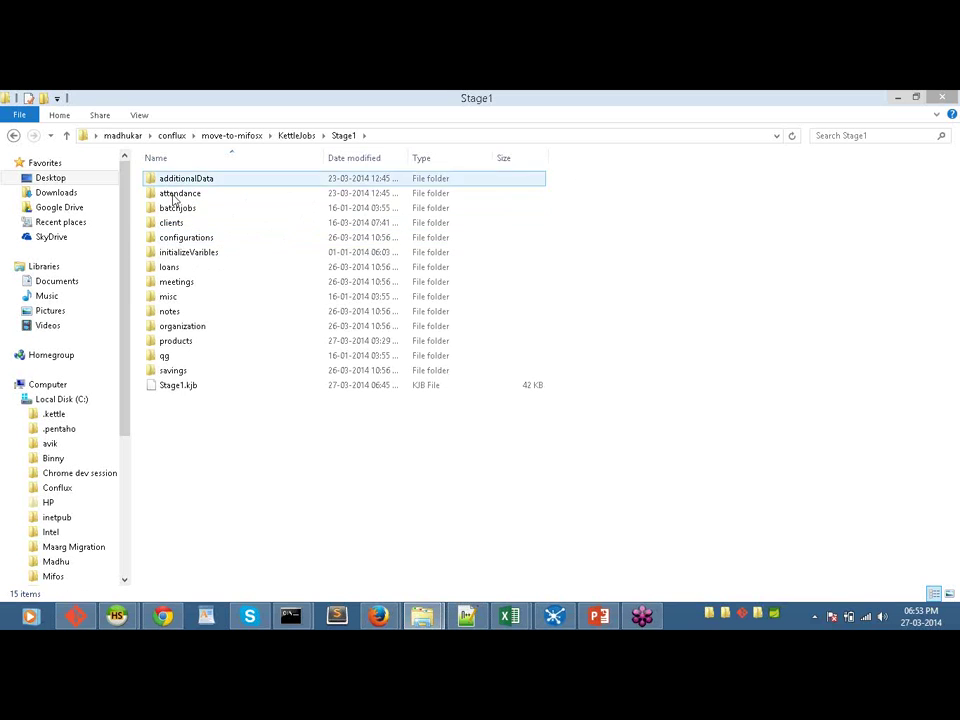
click(177, 210)
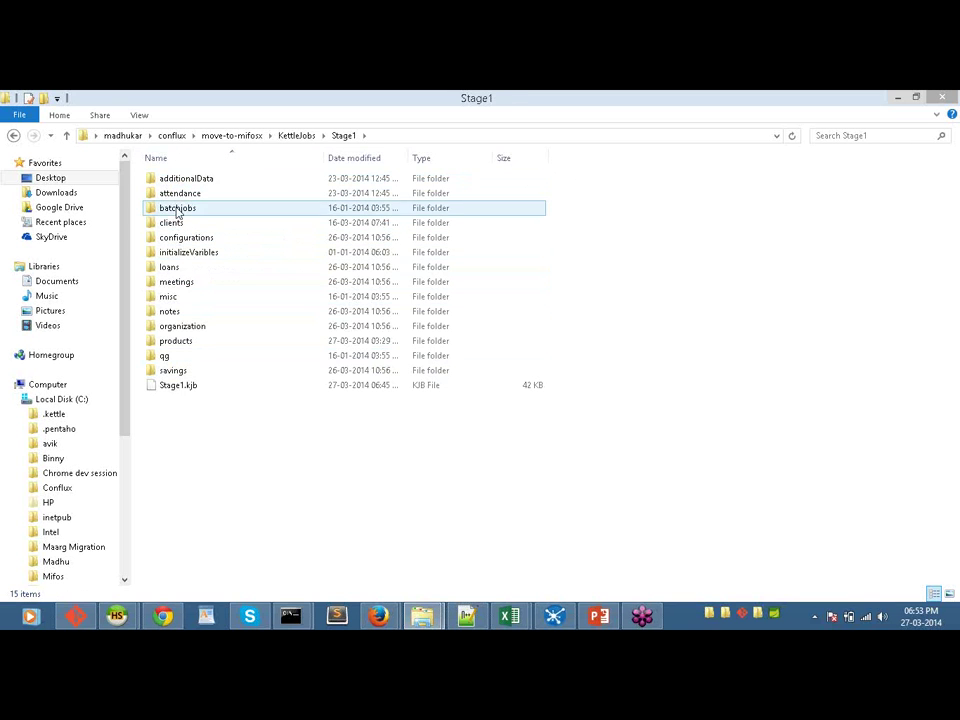
double_click(178, 180)
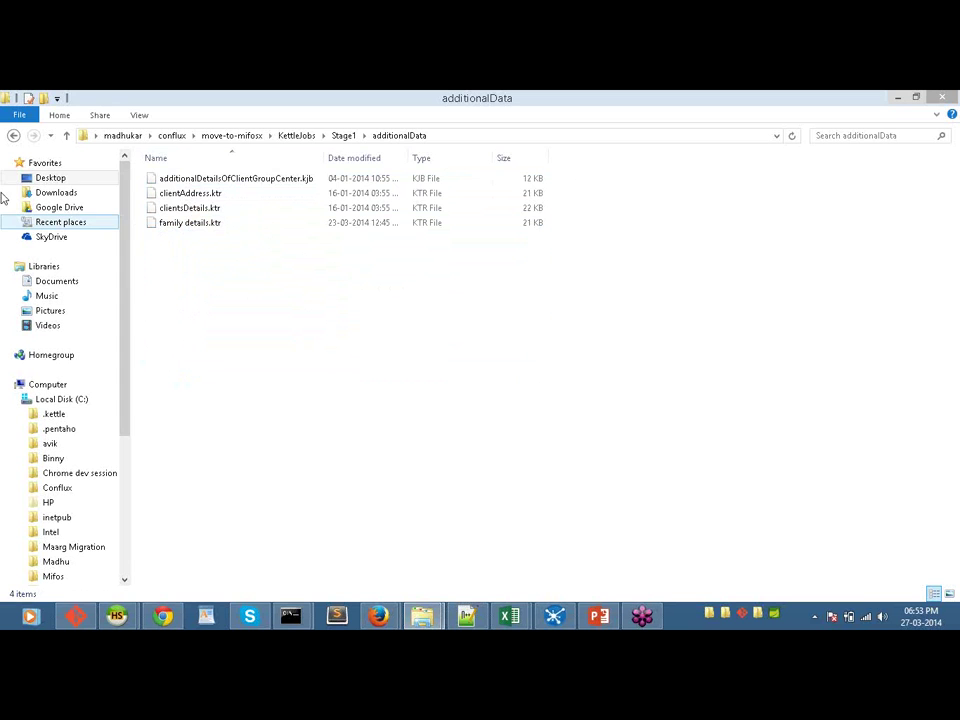
Step: Go back up to conflux and switch to the data-integration folder window
click(13, 136)
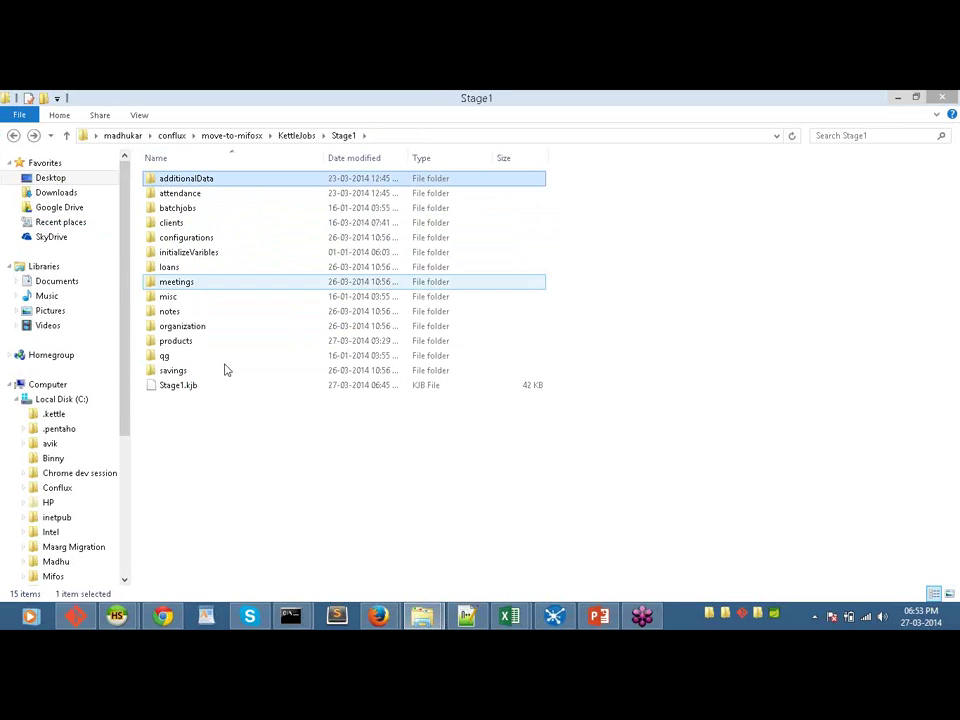
click(14, 138)
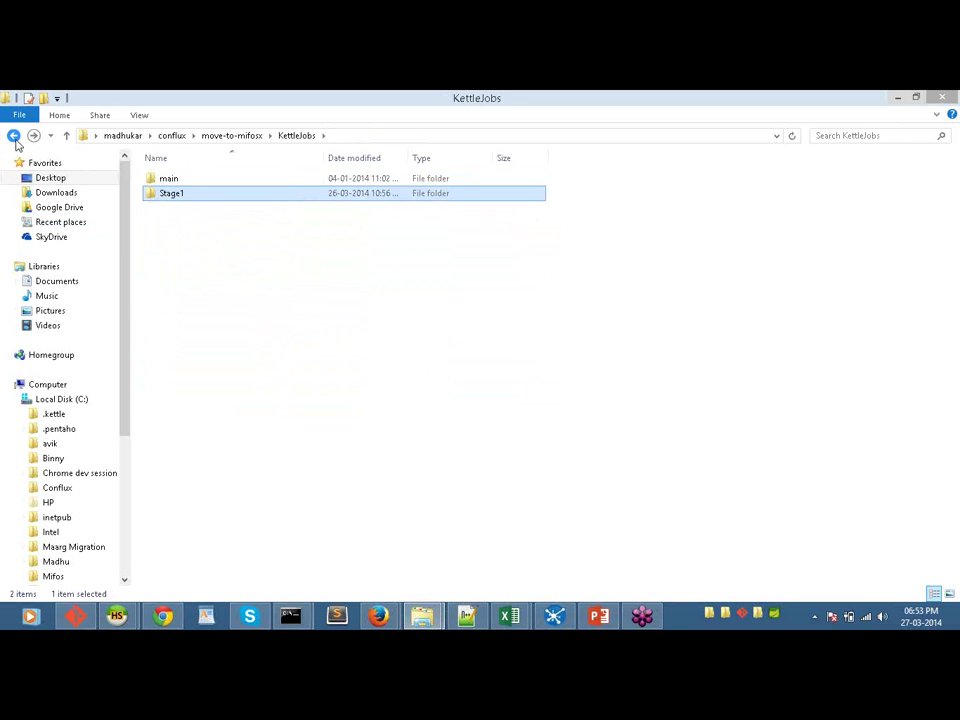
click(14, 138)
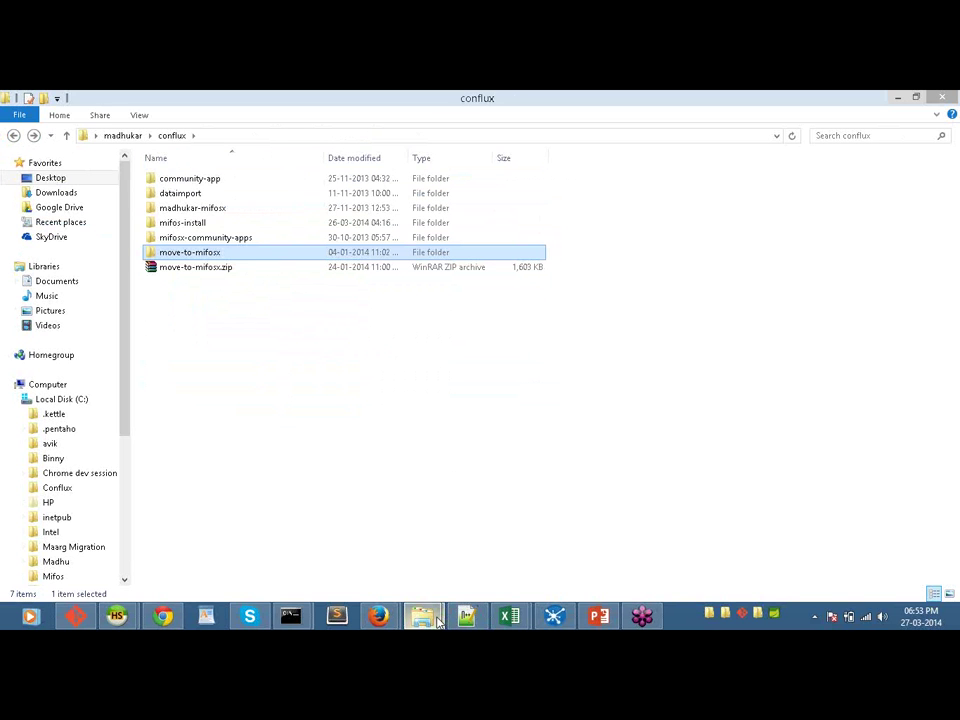
mouse_move(437, 620)
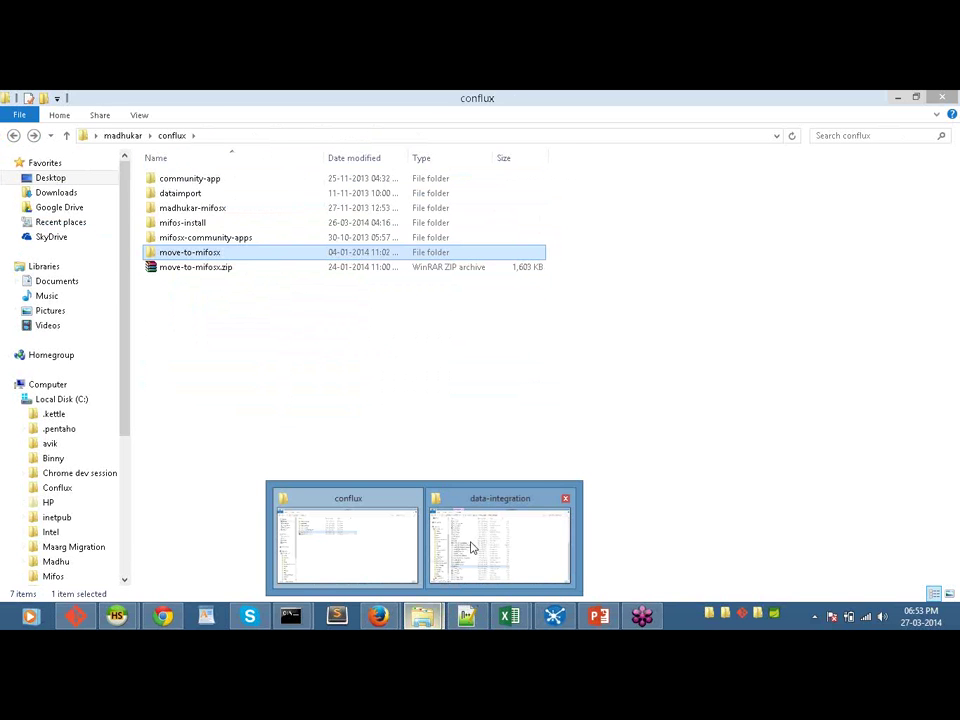
click(472, 548)
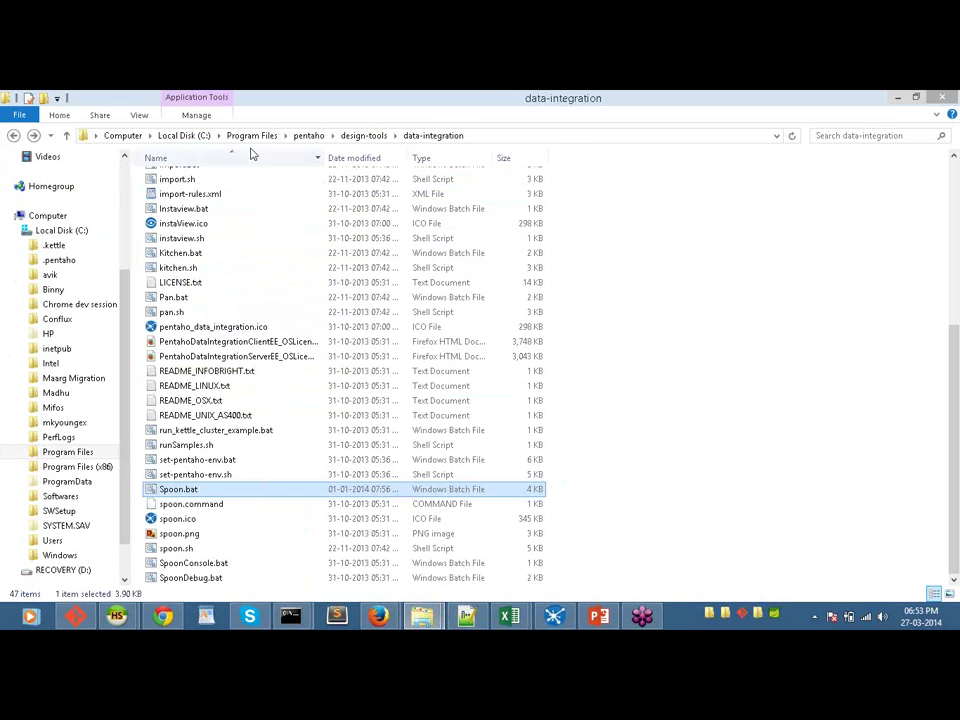
Step: Navigate from Program Files to pentaho > design-tools > data-integration > simple-jndi and right-click jdbc.properties
click(308, 136)
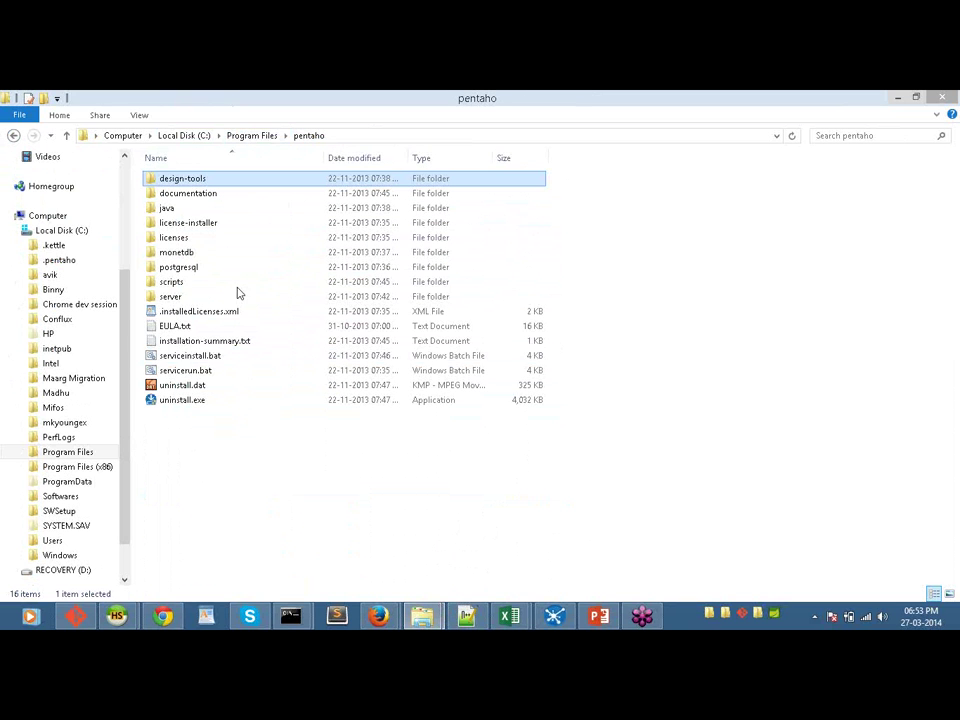
click(240, 137)
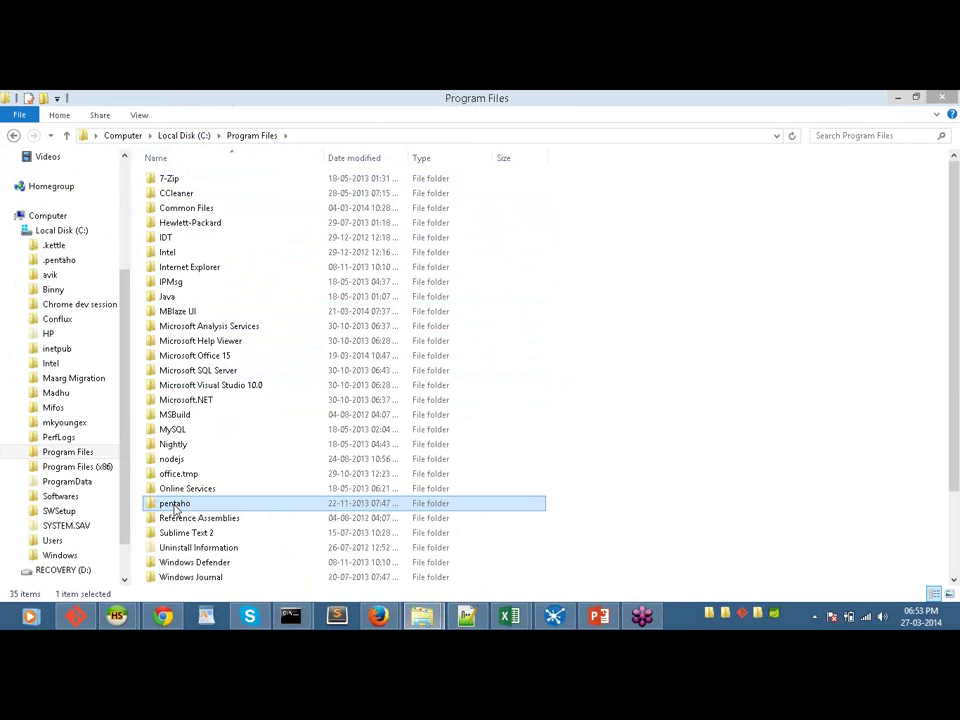
double_click(175, 506)
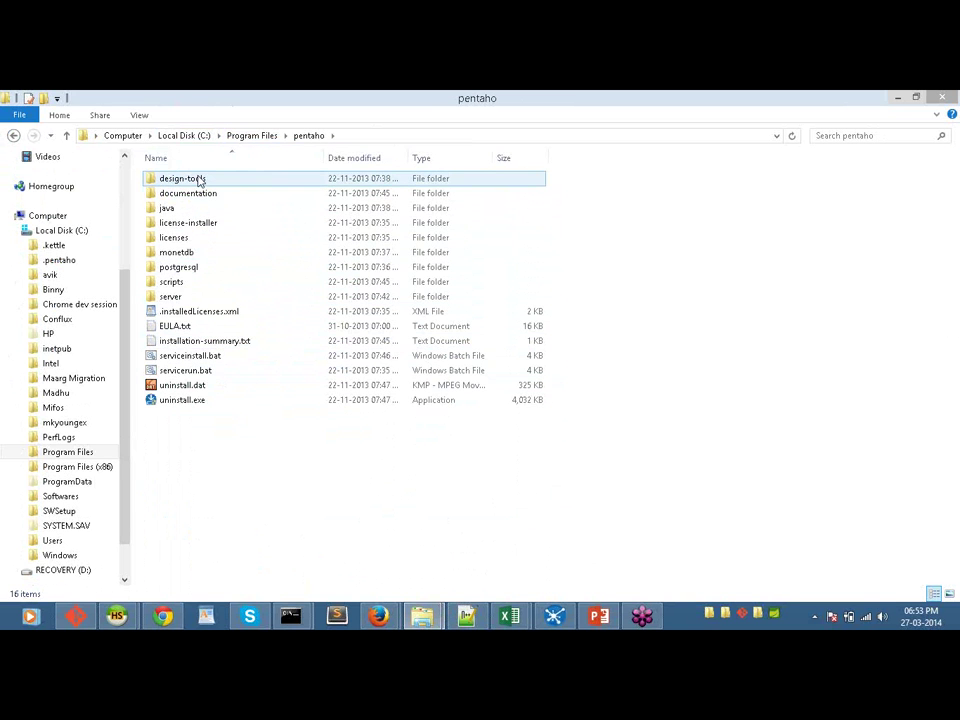
double_click(198, 180)
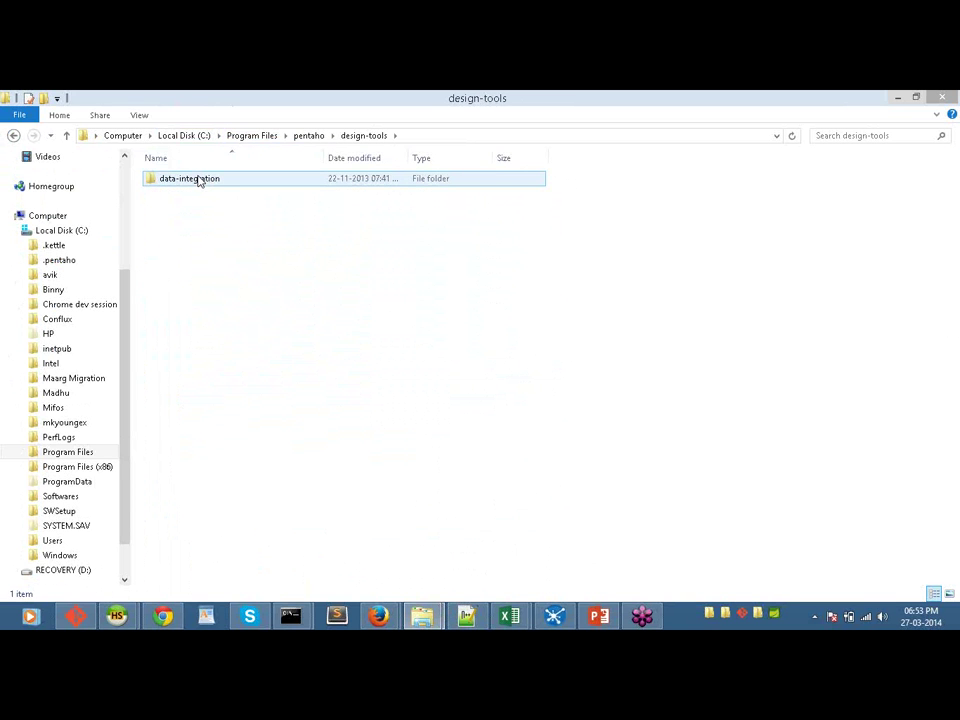
double_click(198, 180)
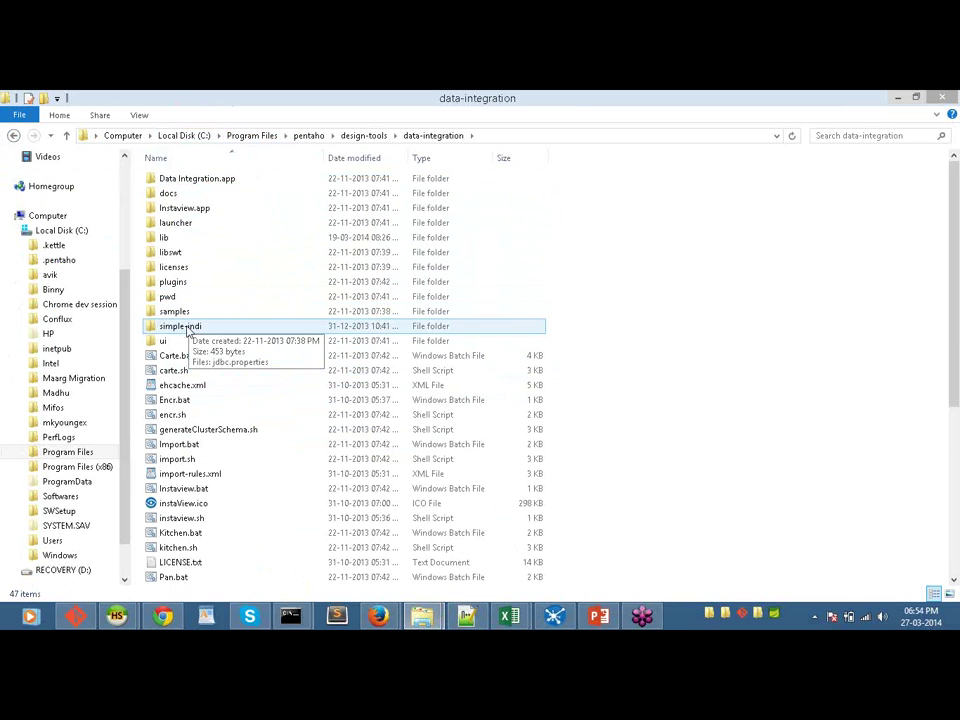
double_click(186, 330)
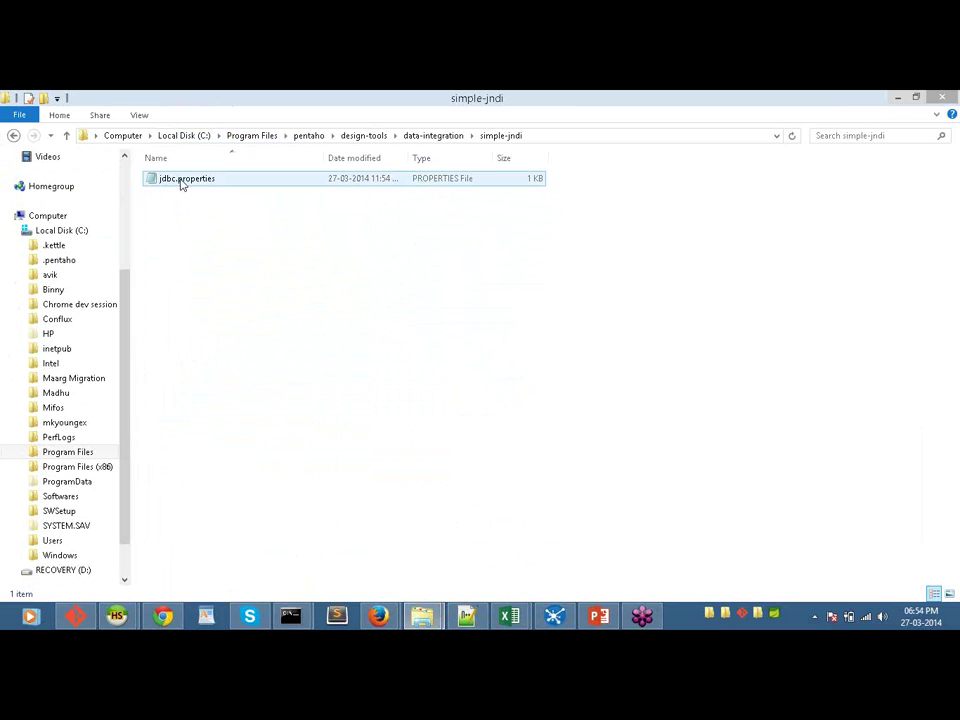
double_click(180, 179)
right_click(180, 179)
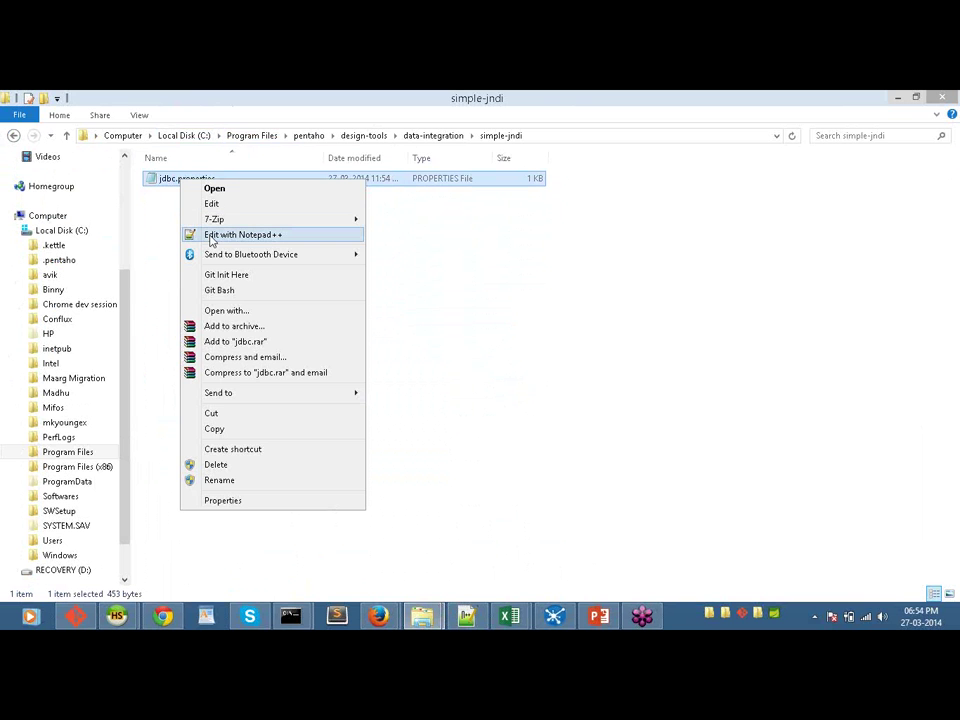
Step: Open jdbc.properties in Notepad++ to review SourceDB and DestinationDB settings, then minimize it
click(210, 236)
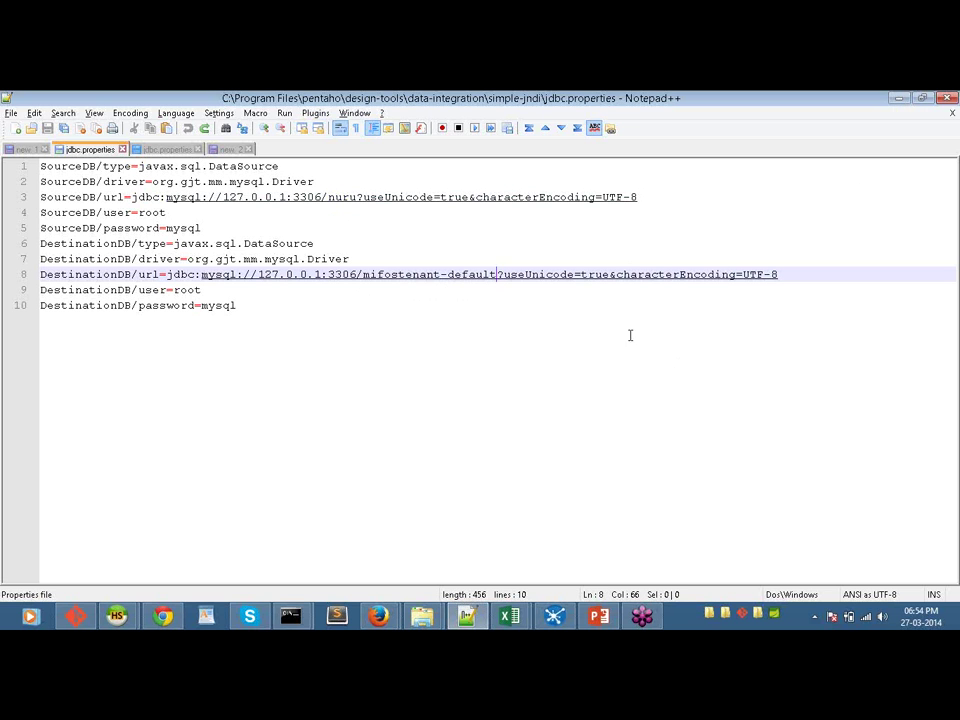
click(896, 98)
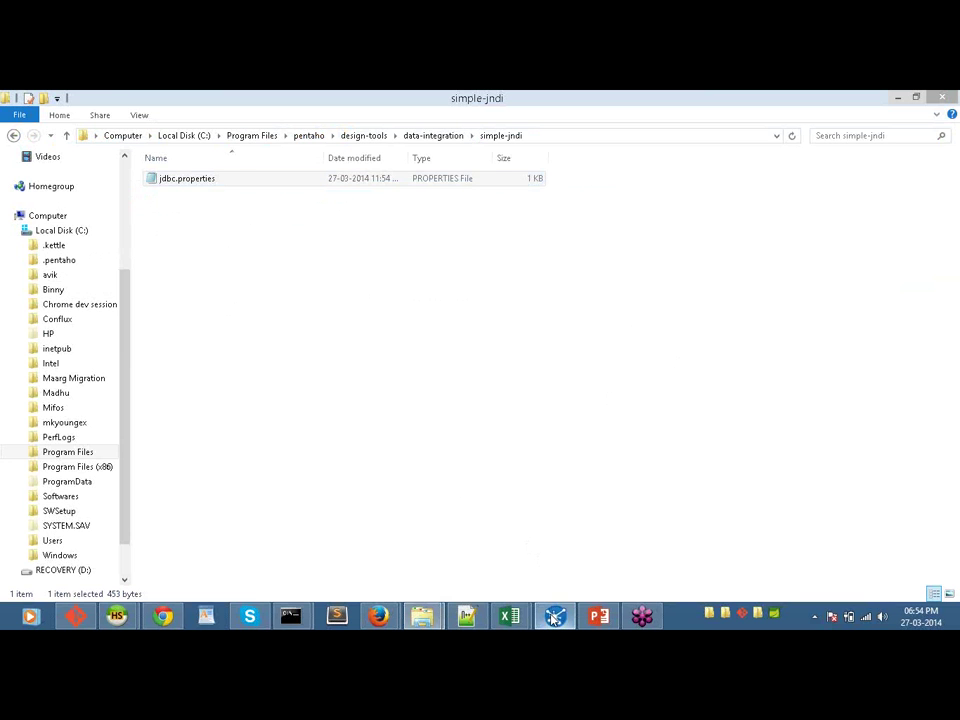
Step: Return to the data-integration folder, select Spoon.bat, then bring the Spoon Stage 1 job forward
click(555, 617)
click(555, 617)
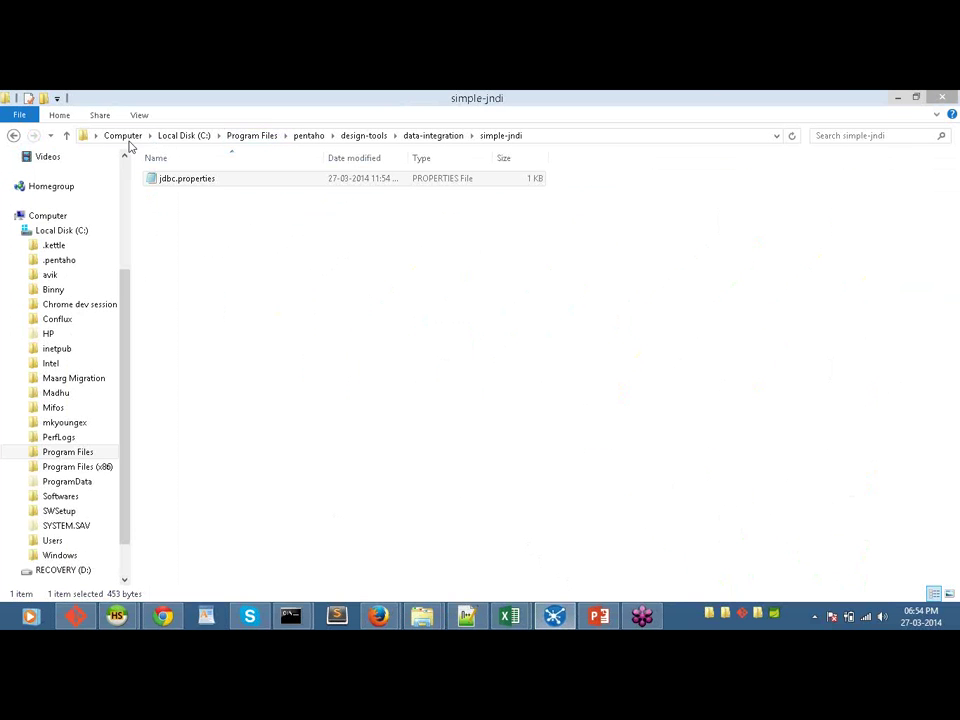
click(14, 136)
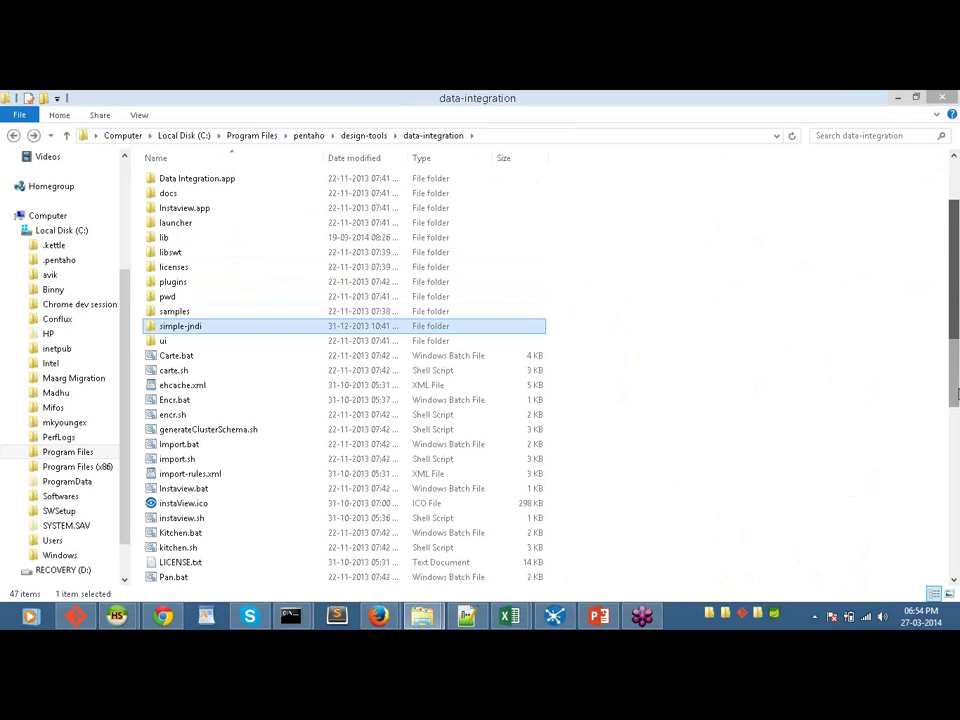
drag(957, 393, 957, 527)
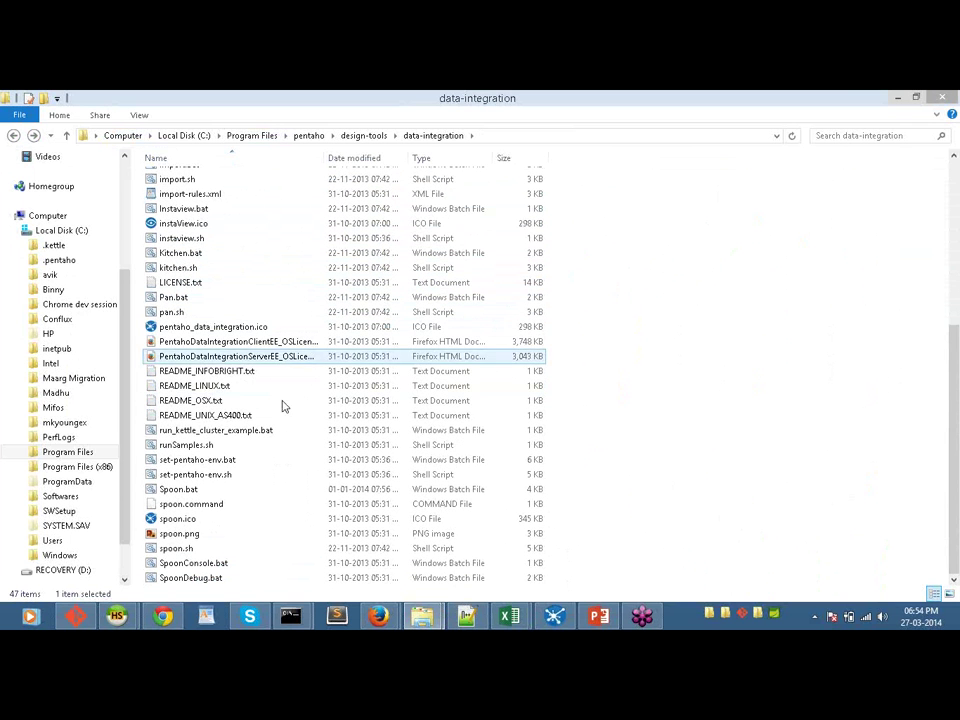
click(236, 492)
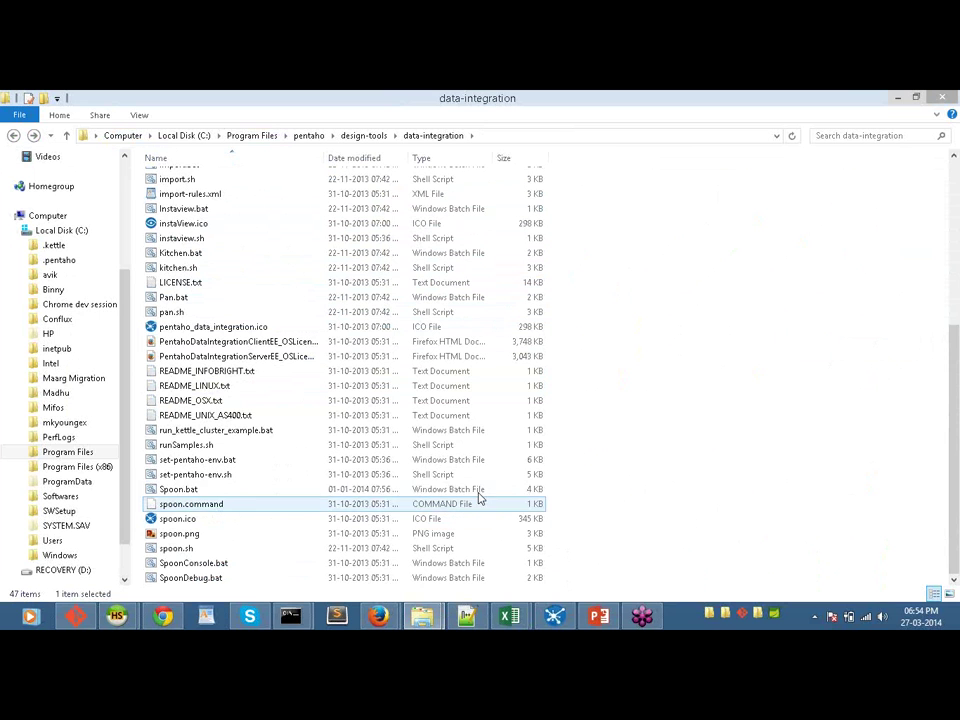
click(553, 617)
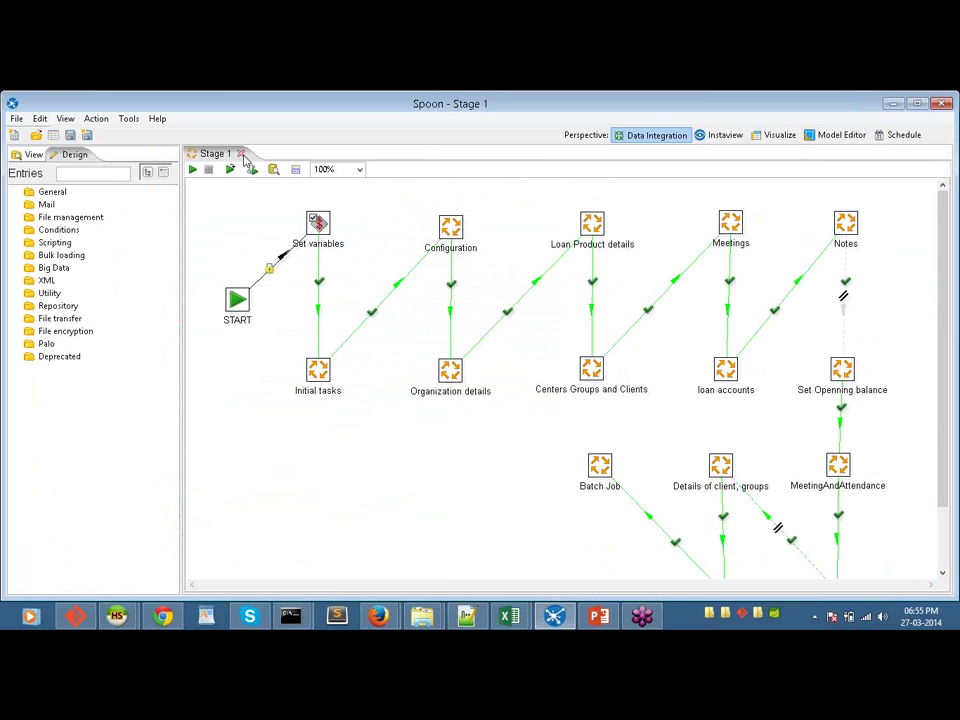
Step: Close the Stage 1 job tab and reopen Stage1.kjb through File > Open
click(241, 154)
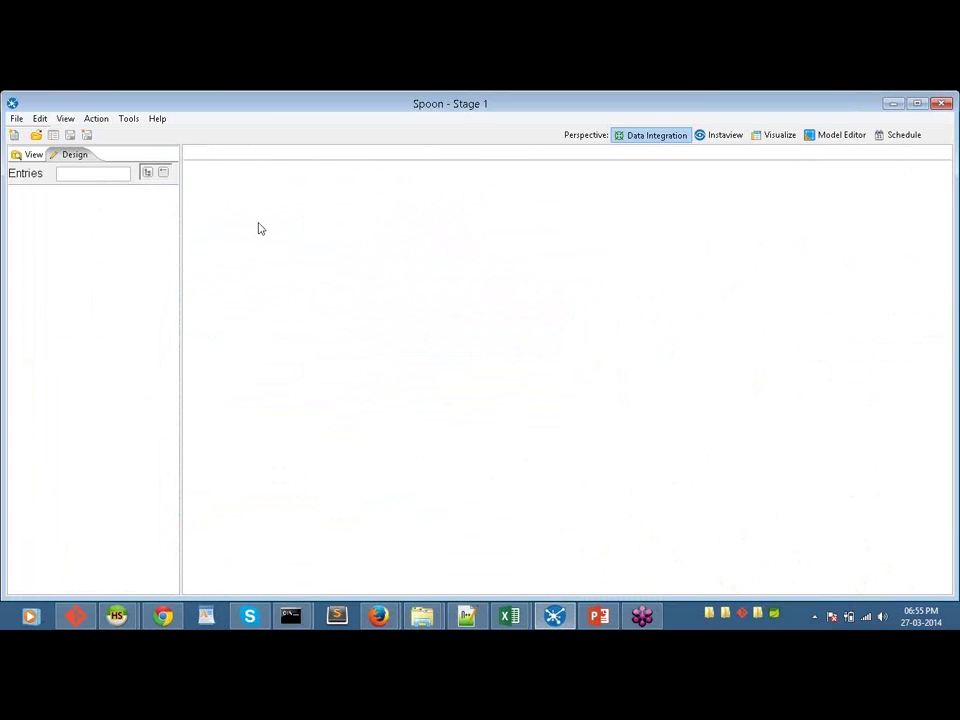
click(16, 118)
key(Right)
key(Left)
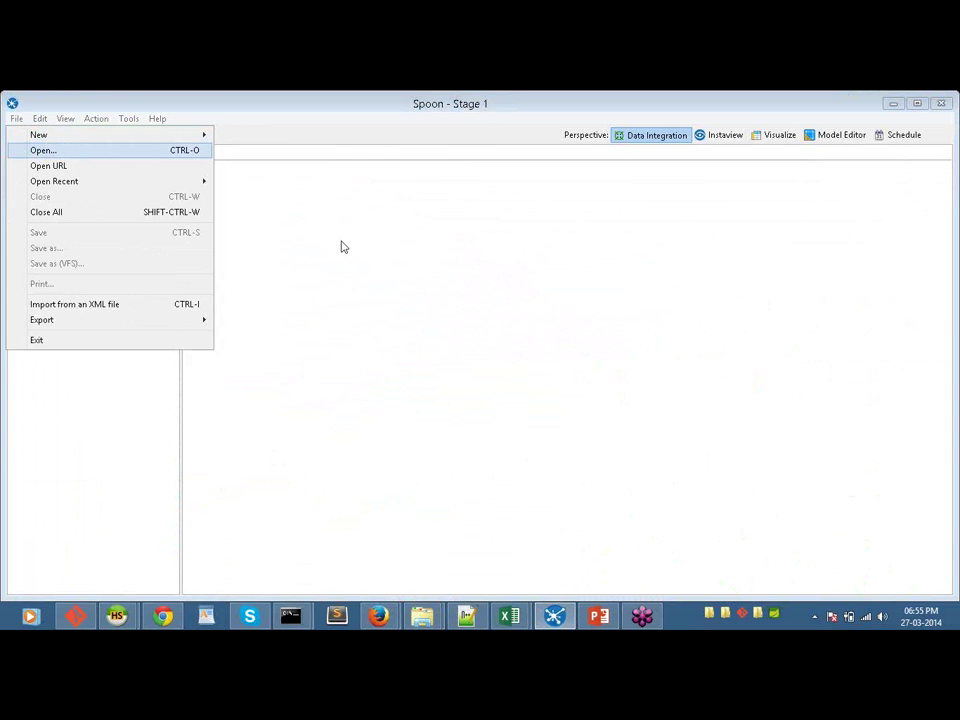
key(Return)
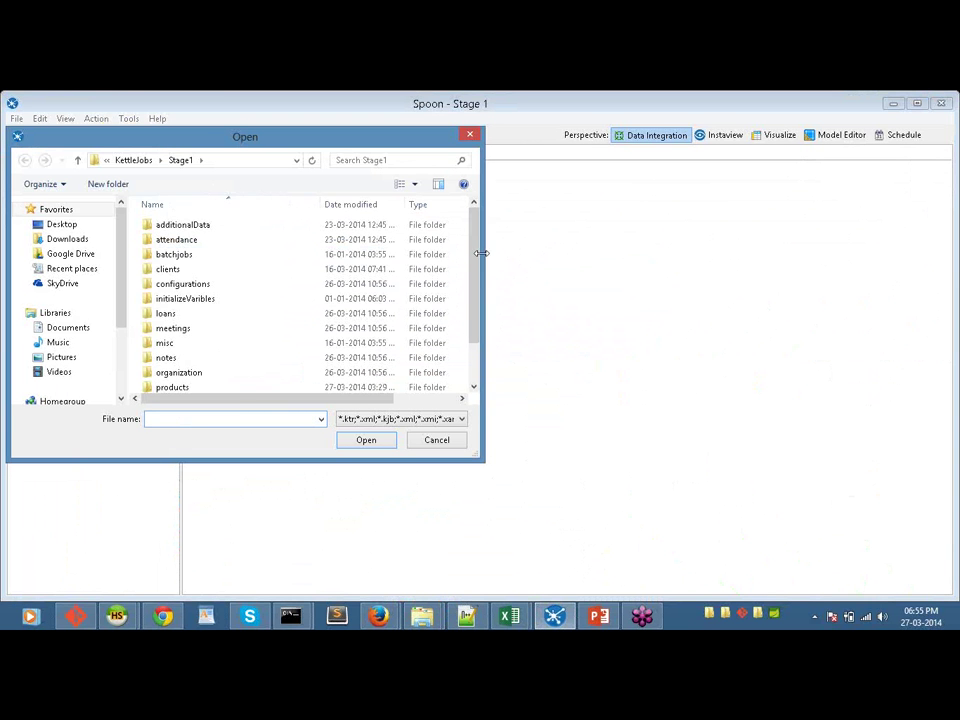
scroll(483, 302, down, 1)
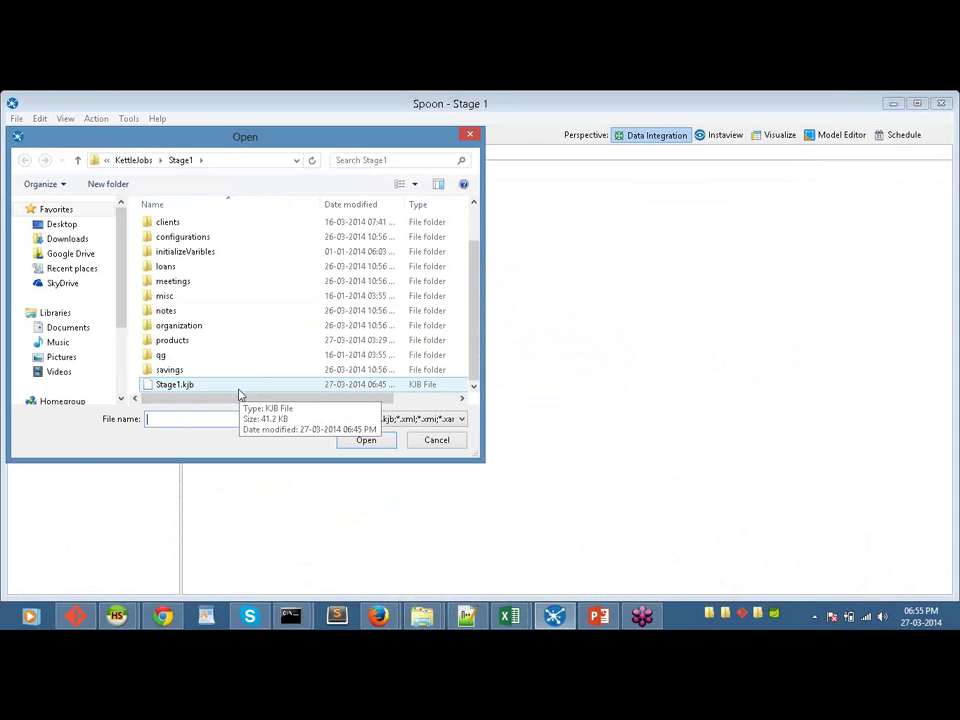
double_click(238, 390)
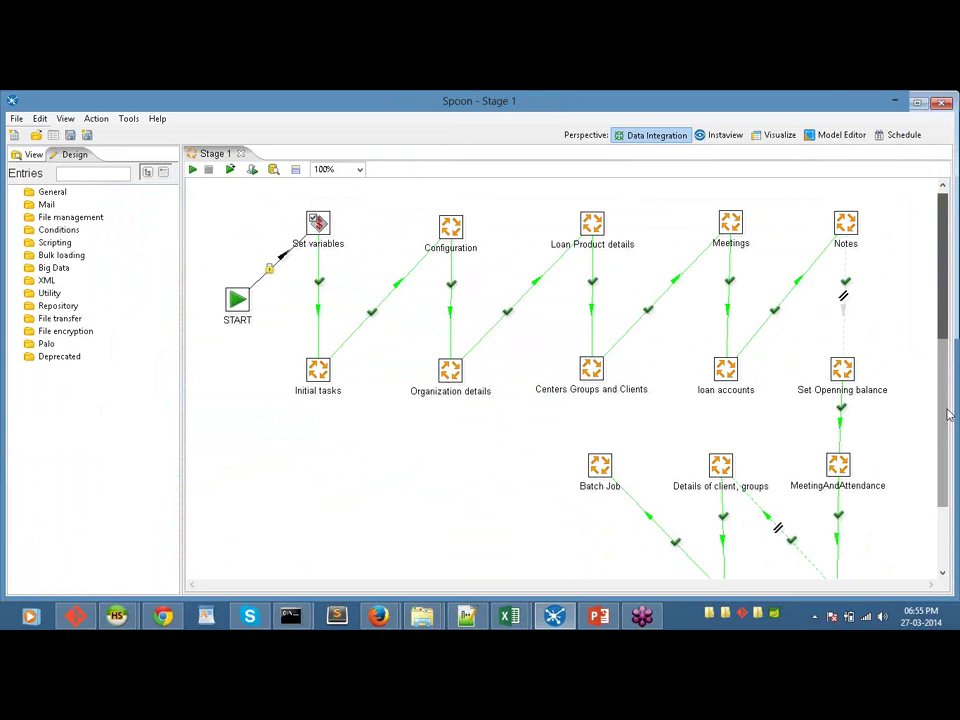
scroll(948, 414, down, 2)
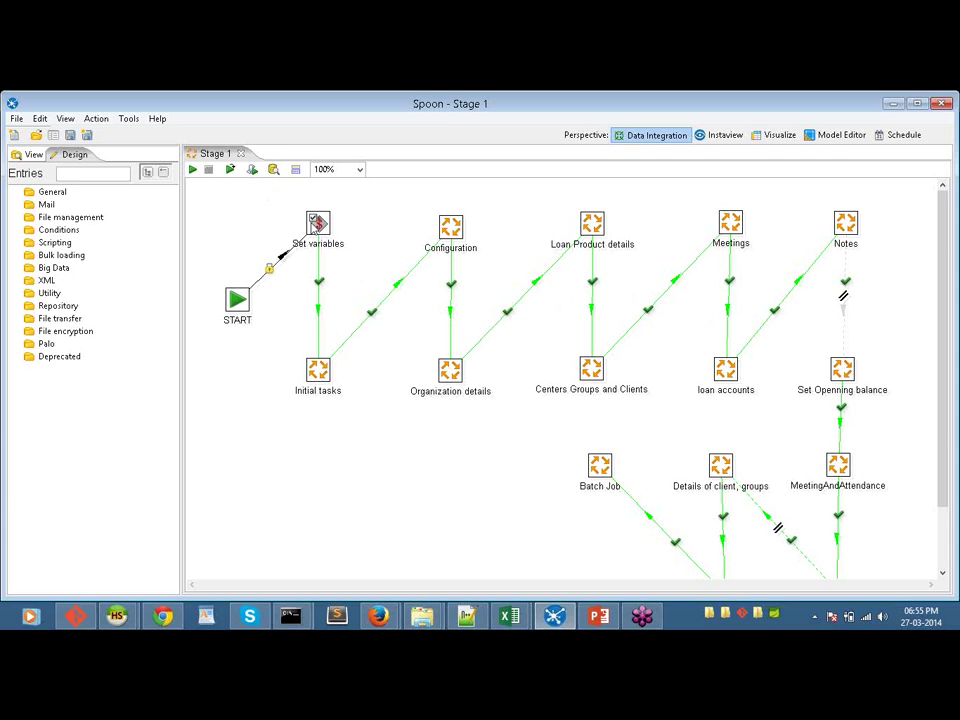
mouse_move(316, 222)
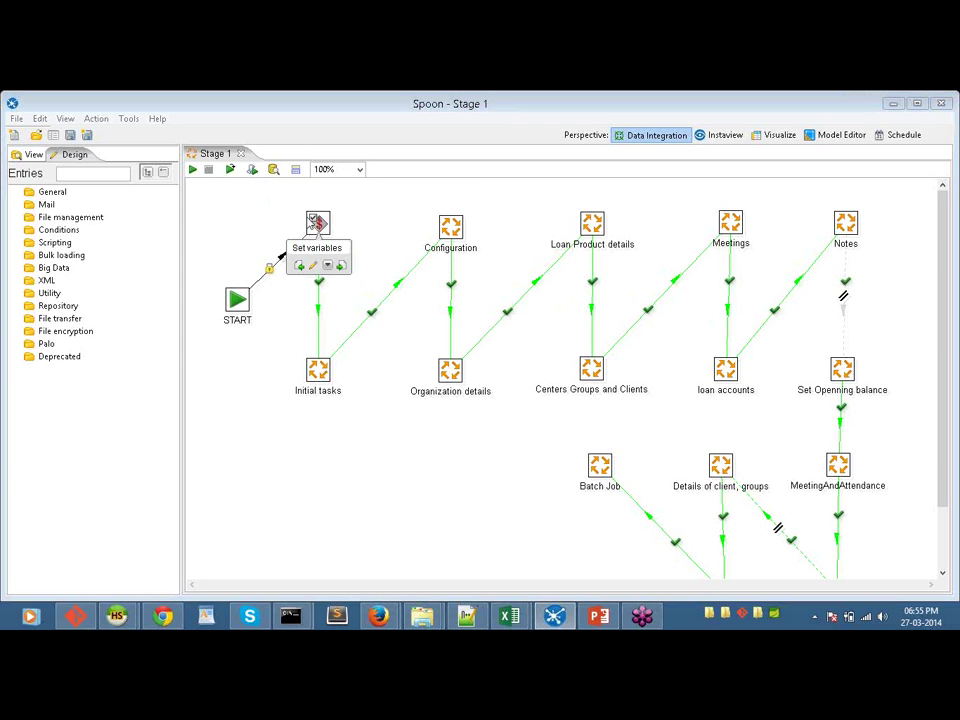
double_click(316, 222)
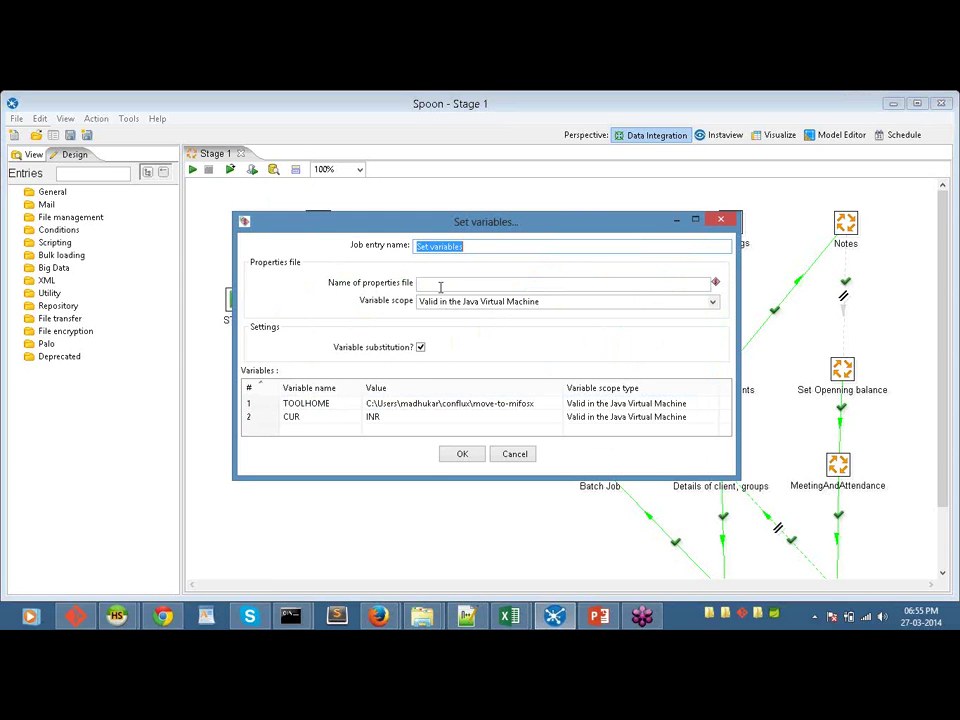
click(314, 405)
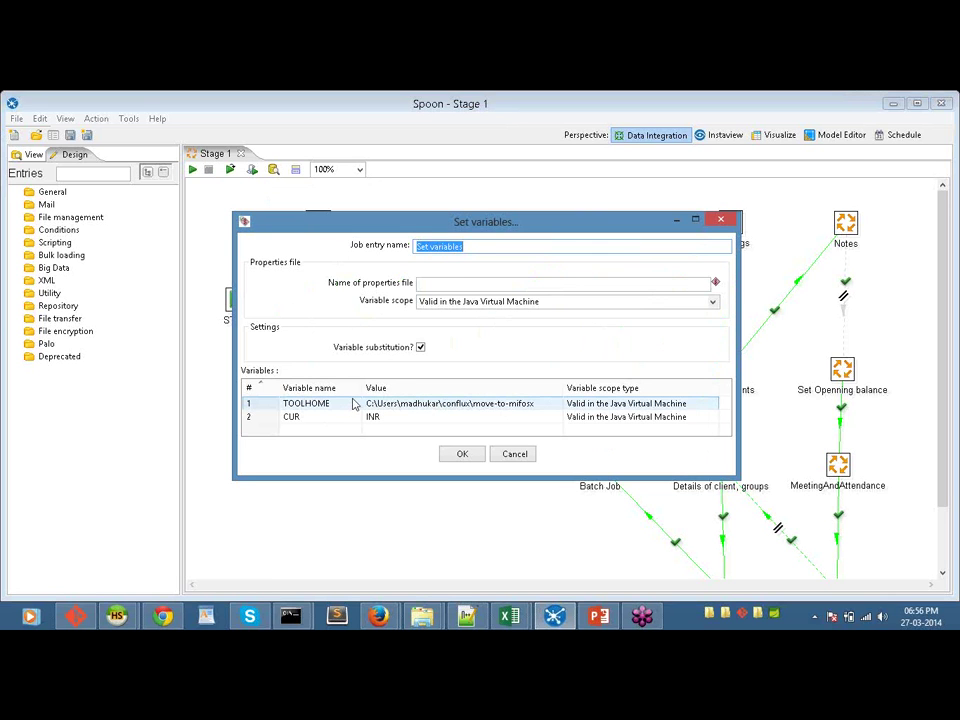
click(376, 418)
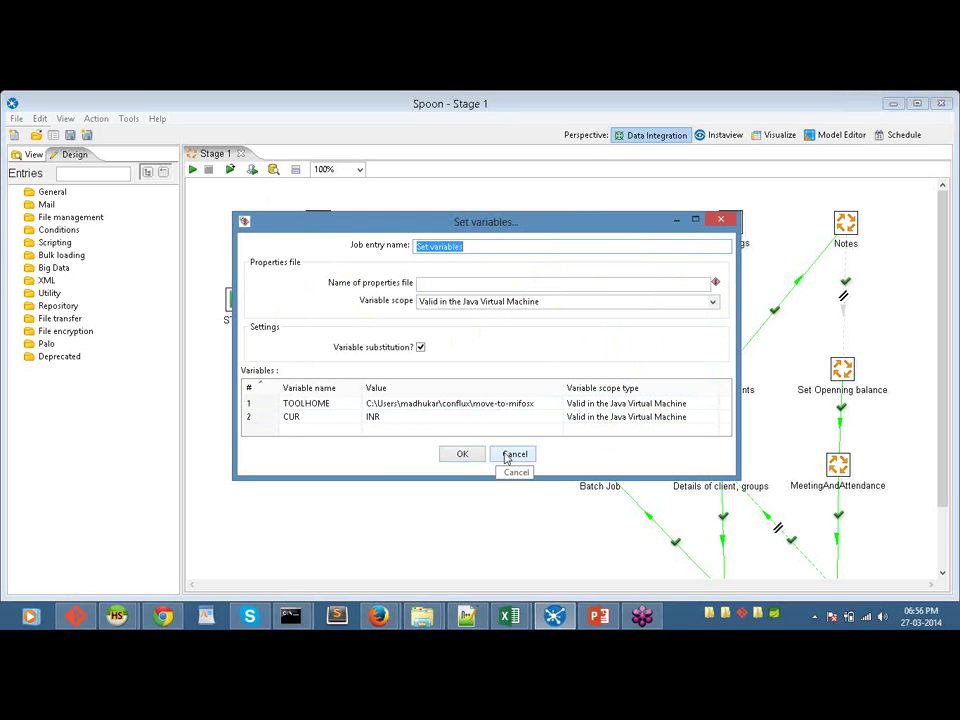
click(507, 456)
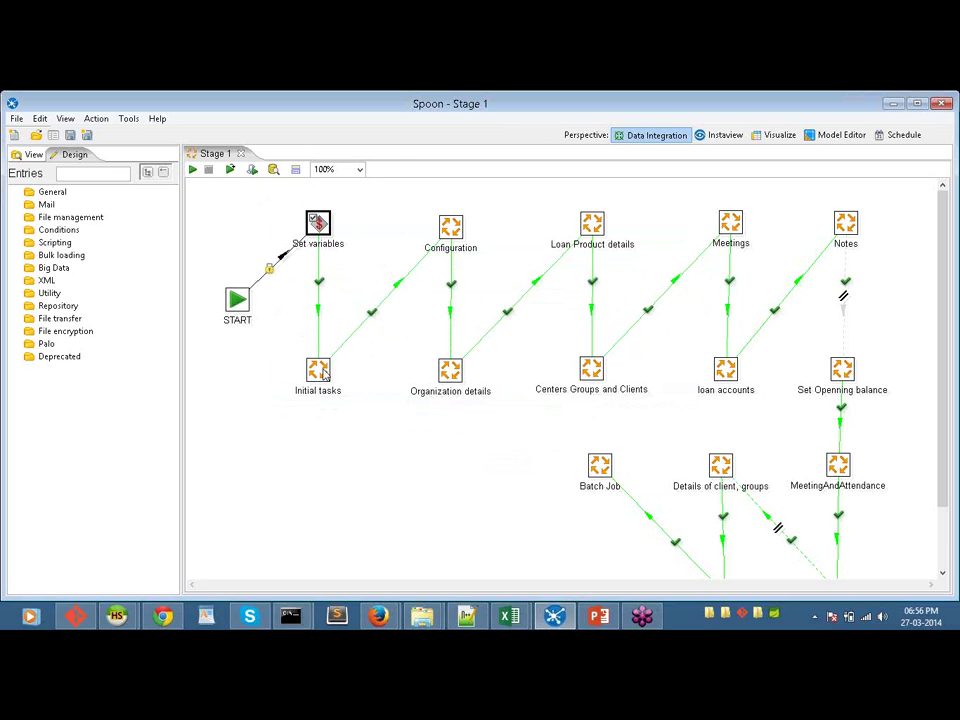
mouse_move(320, 373)
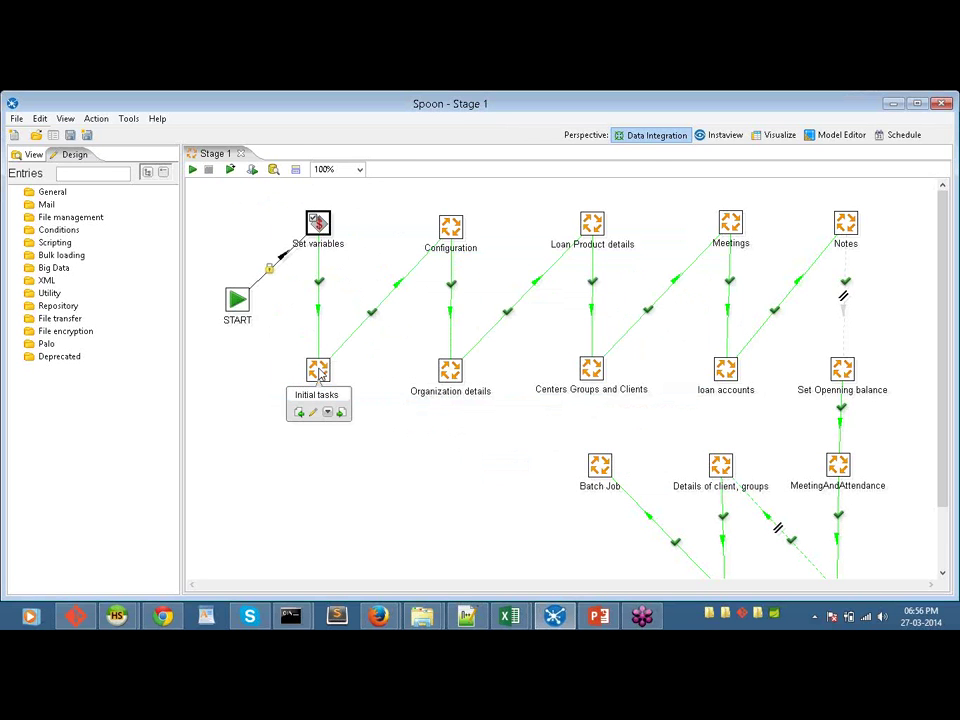
double_click(318, 372)
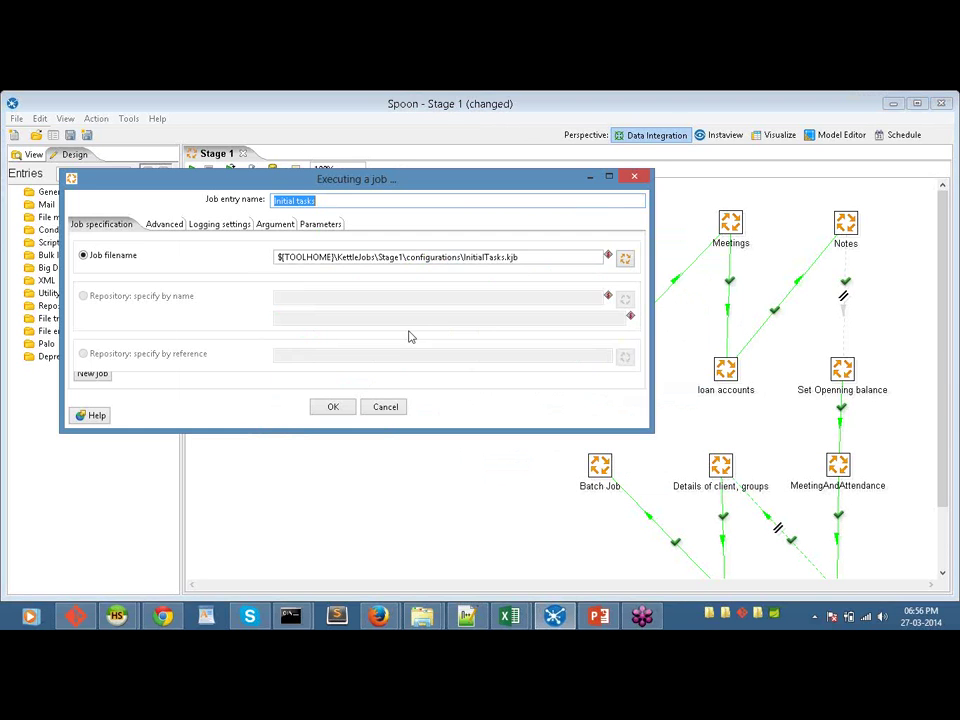
click(386, 409)
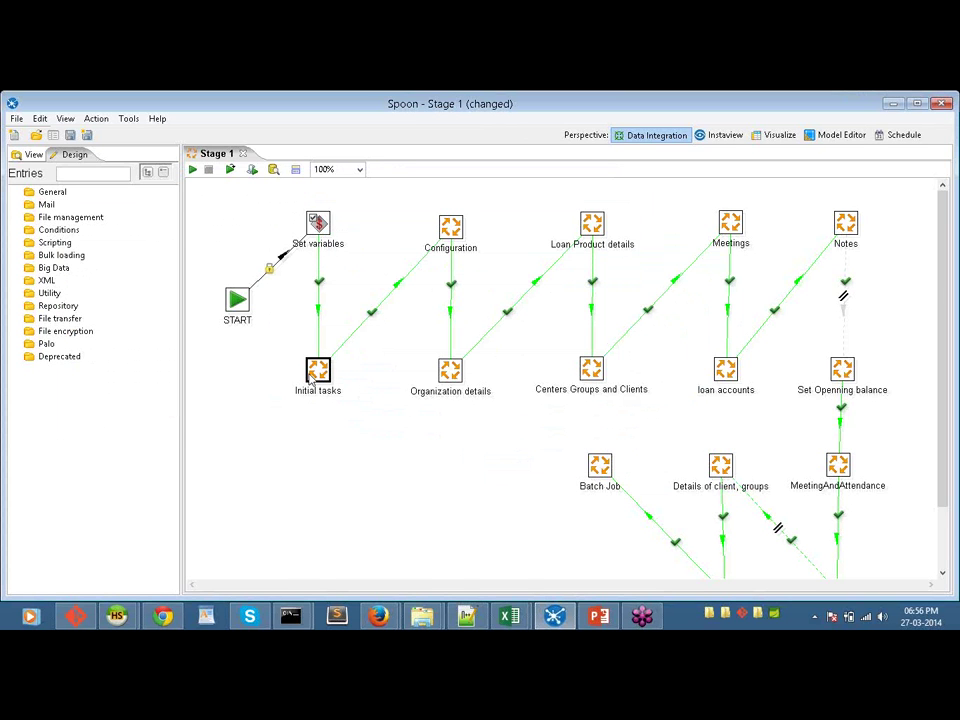
right_click(316, 370)
mouse_move(492, 392)
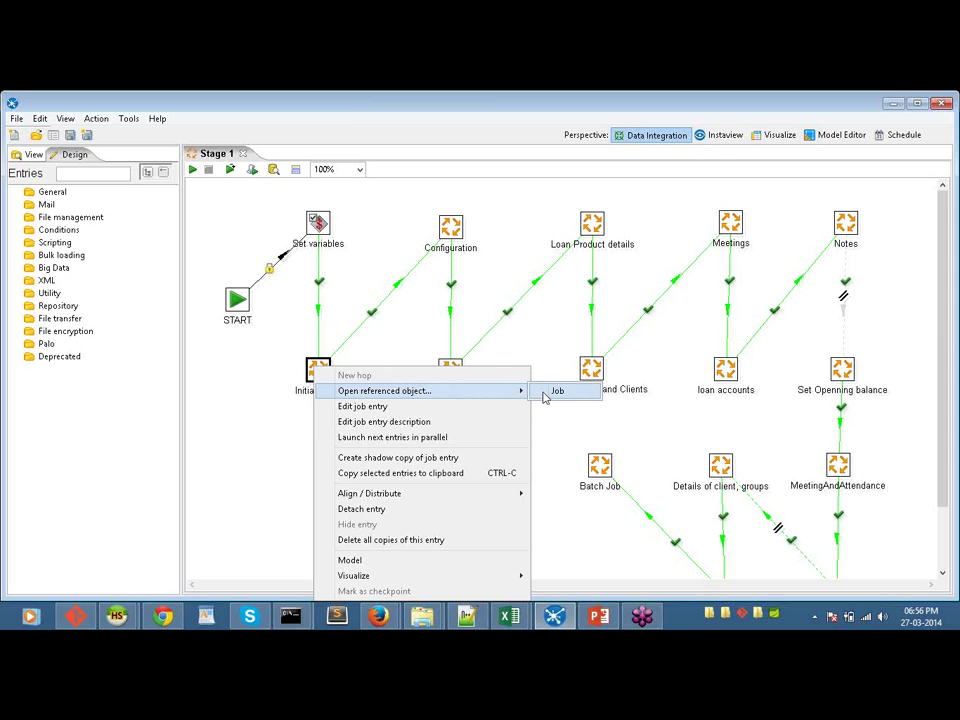
click(545, 396)
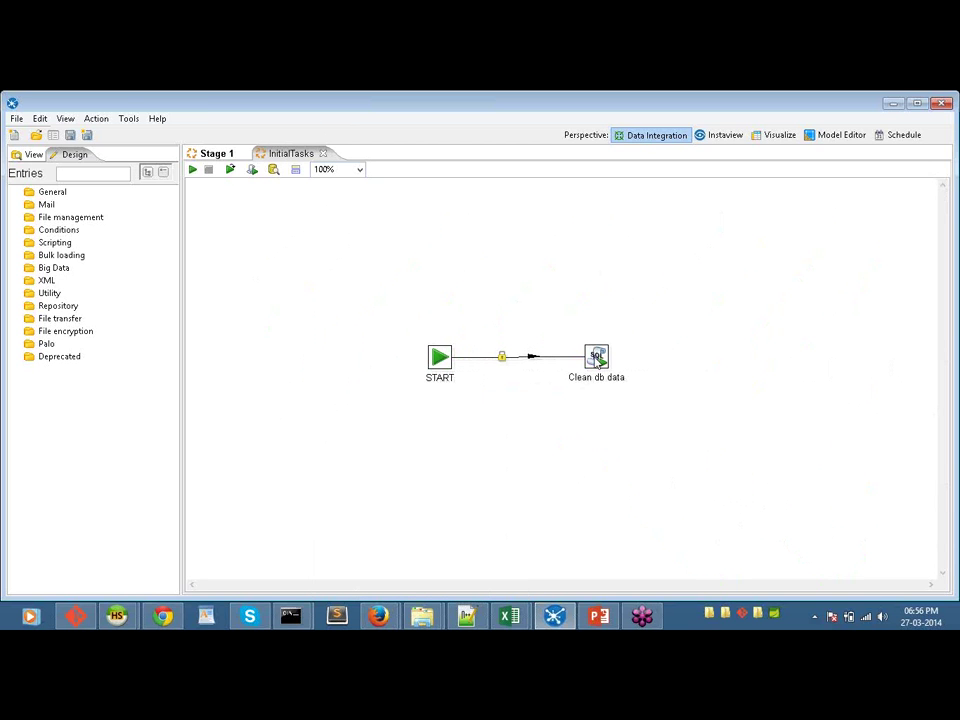
double_click(595, 354)
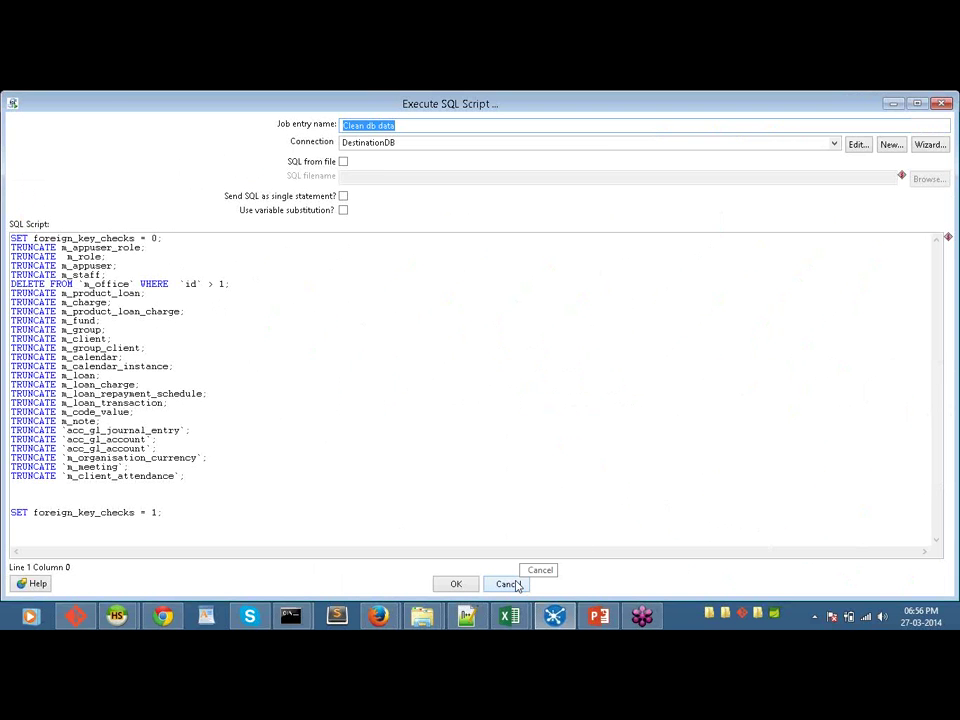
click(512, 584)
click(322, 153)
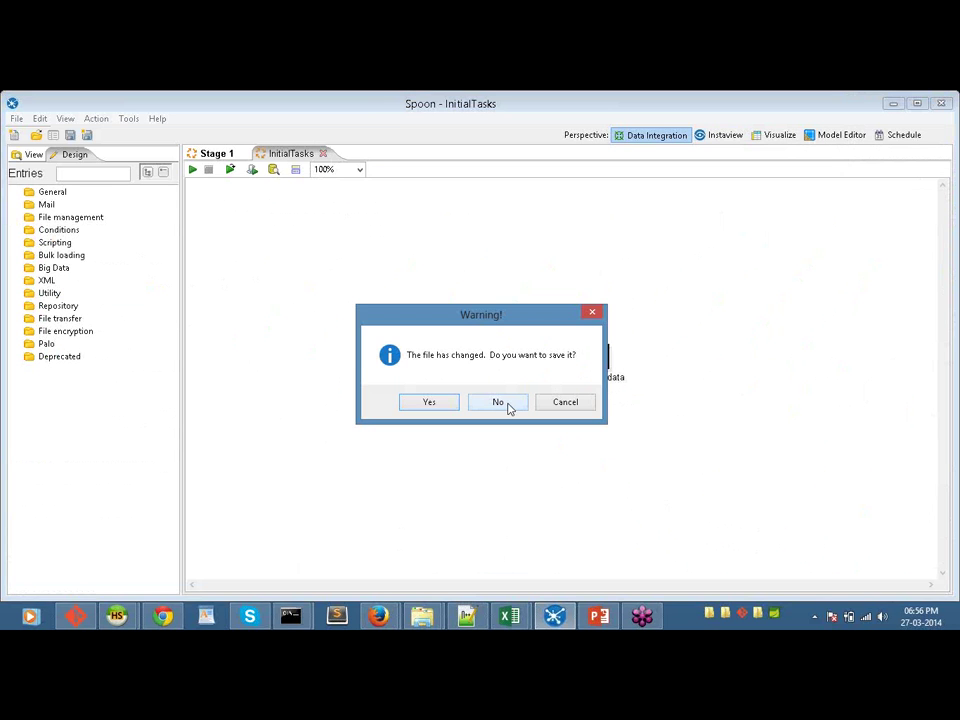
click(507, 404)
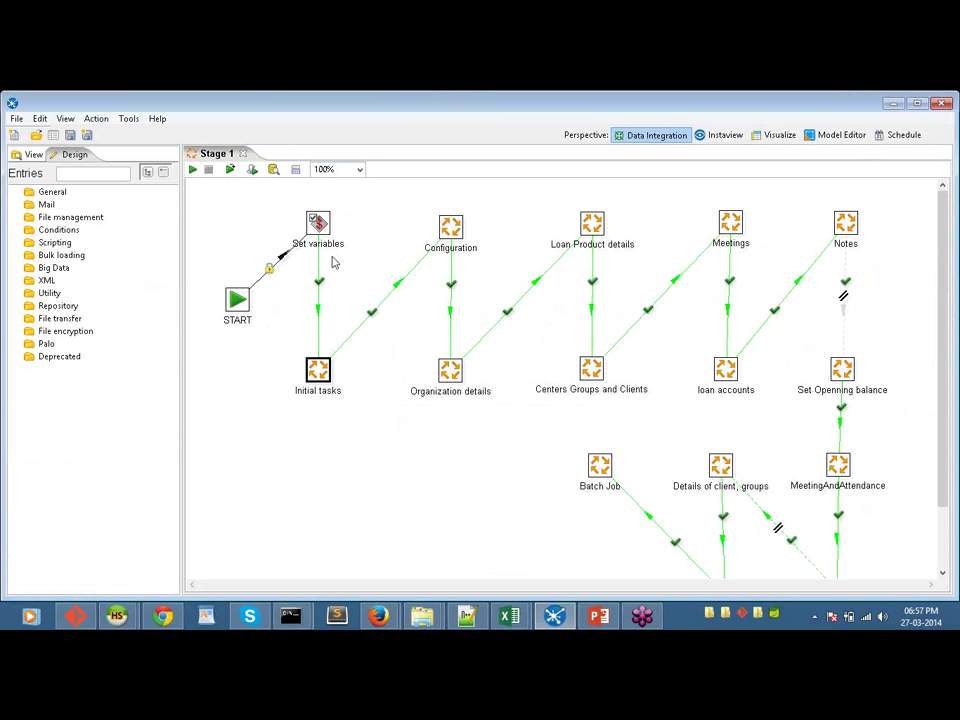
Step: Open the config transformation referenced by the Configuration entry
mouse_move(452, 229)
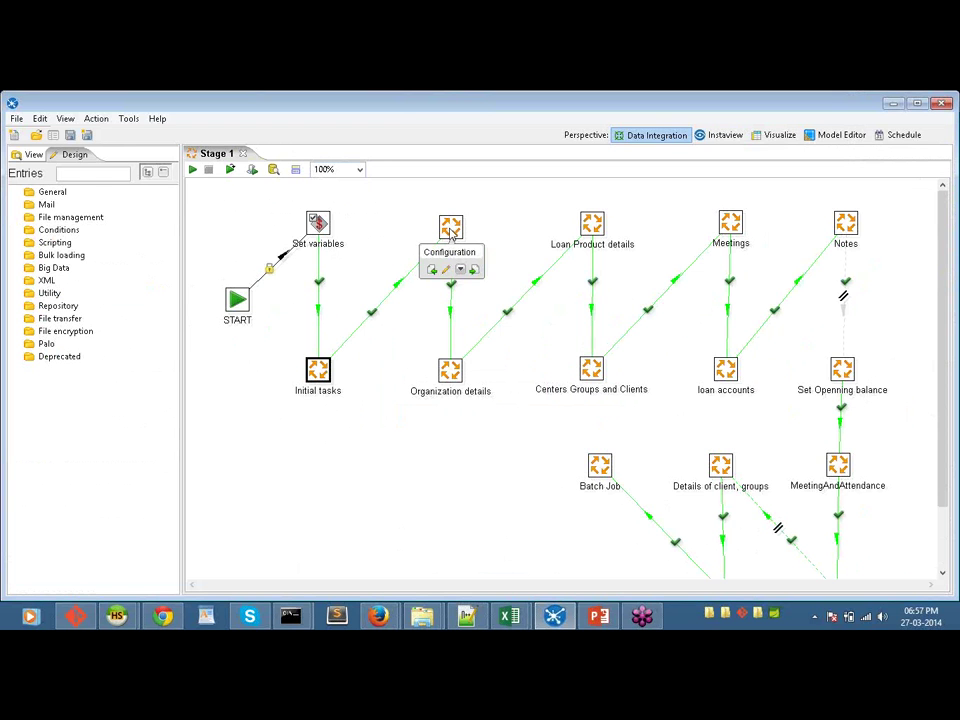
right_click(451, 232)
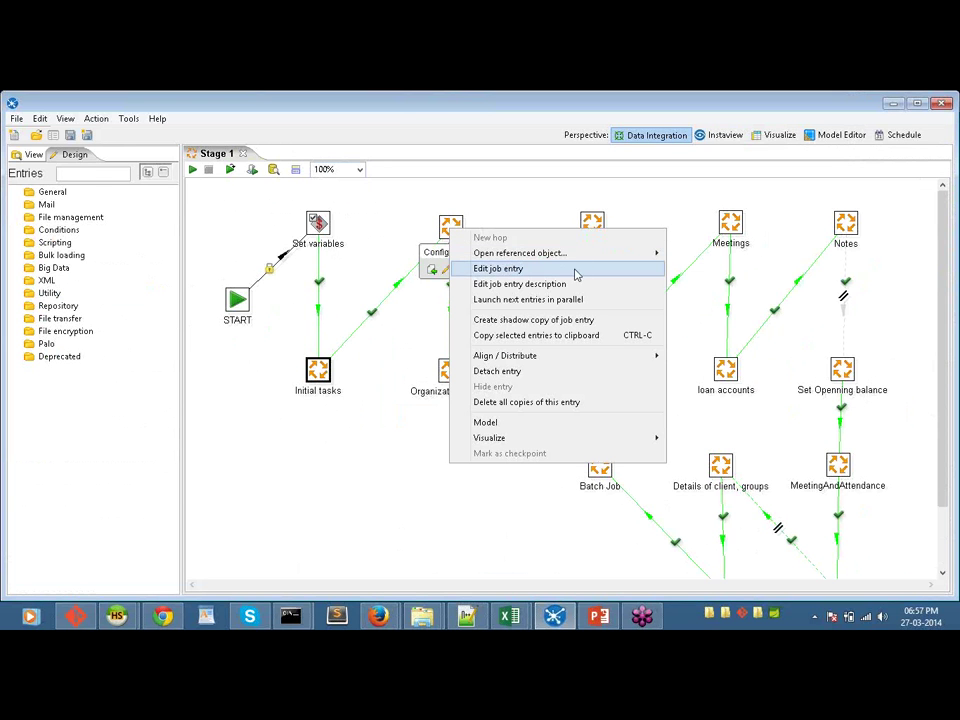
mouse_move(660, 258)
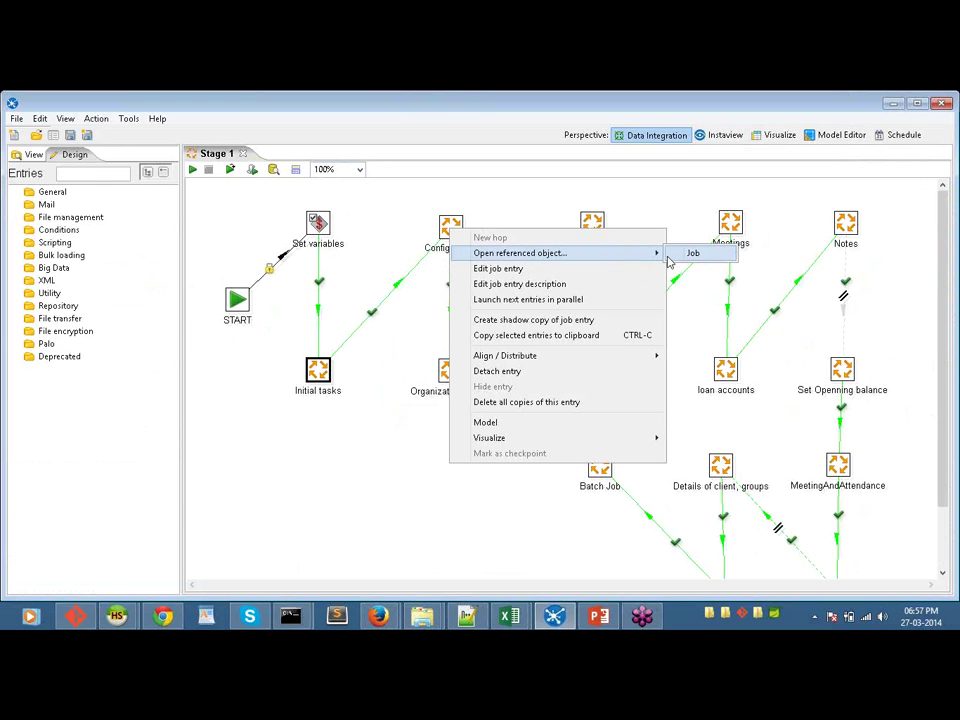
click(695, 253)
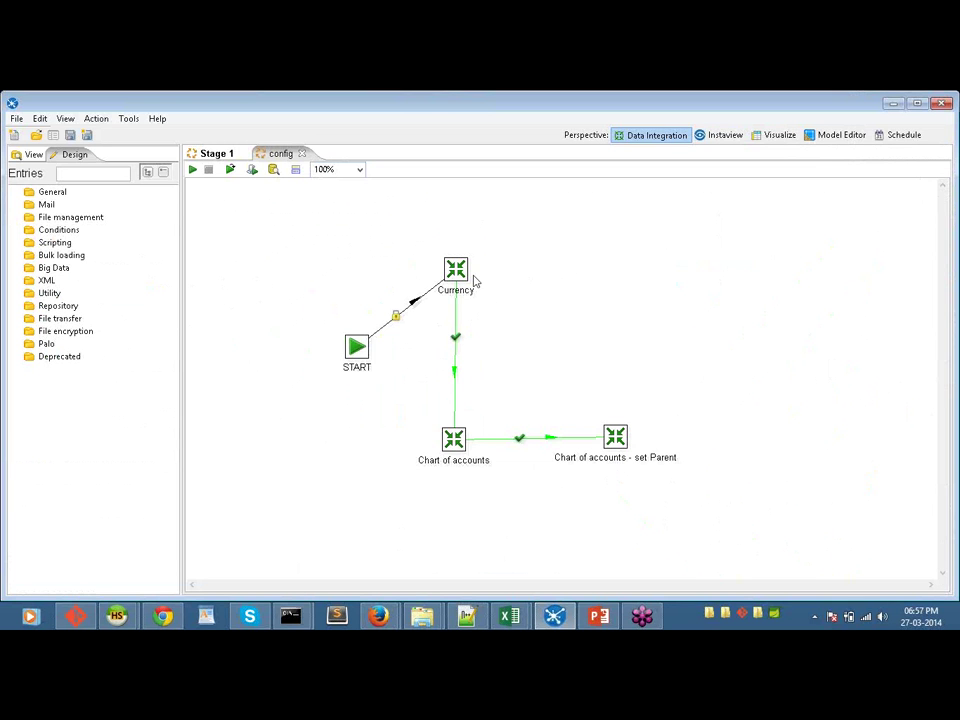
Step: Open the Currency entry's transformation, inspect the Org currency Table output step, and return to Stage 1
mouse_move(456, 281)
right_click(459, 273)
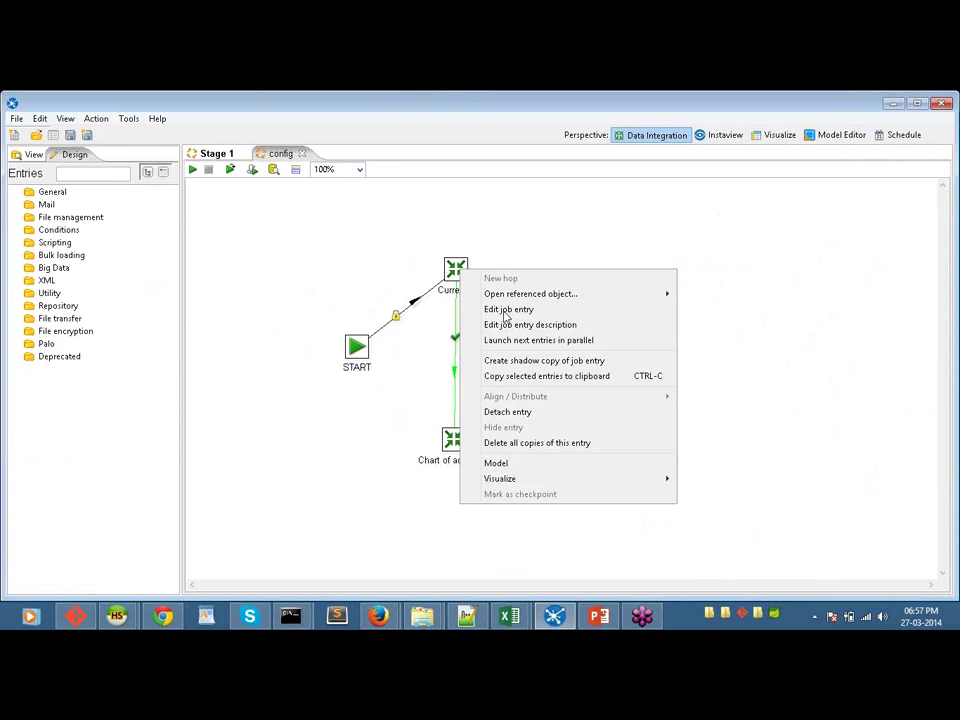
mouse_move(626, 298)
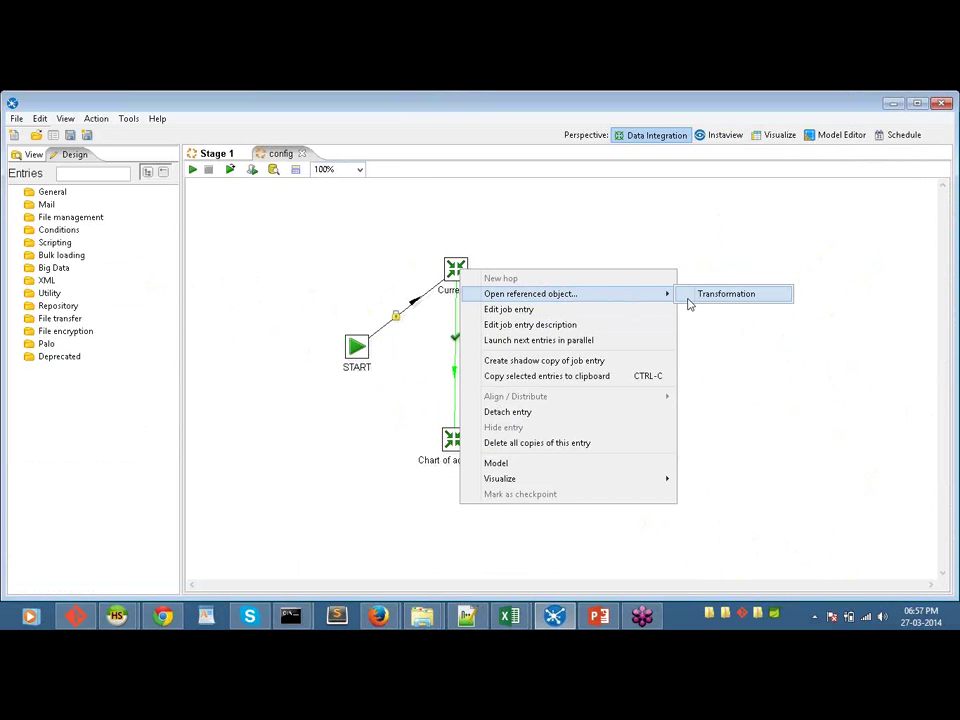
click(713, 343)
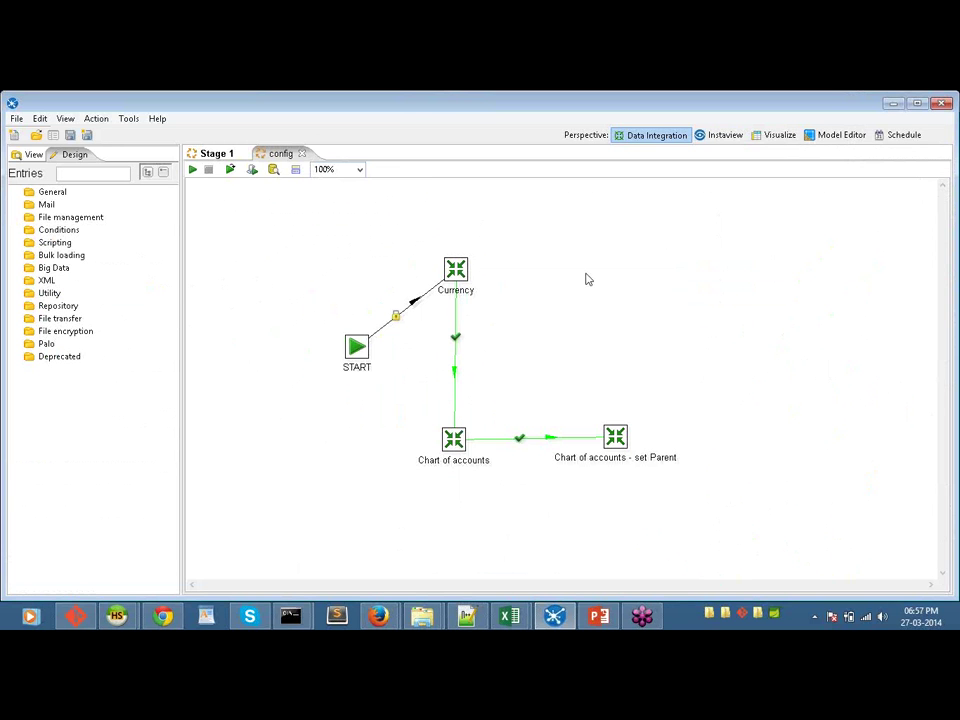
right_click(460, 266)
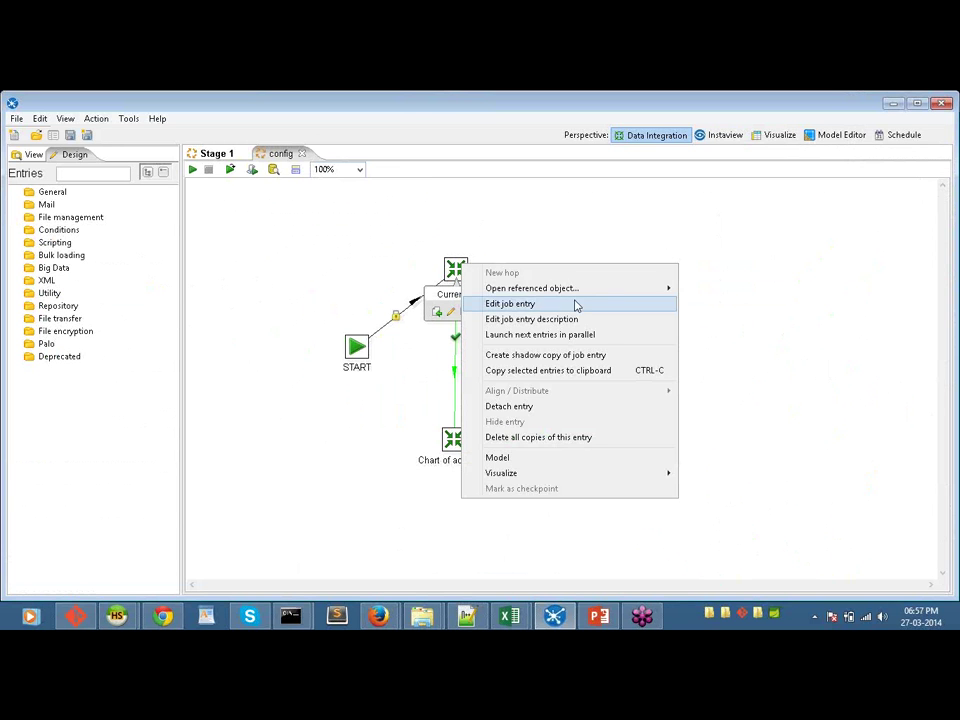
mouse_move(666, 288)
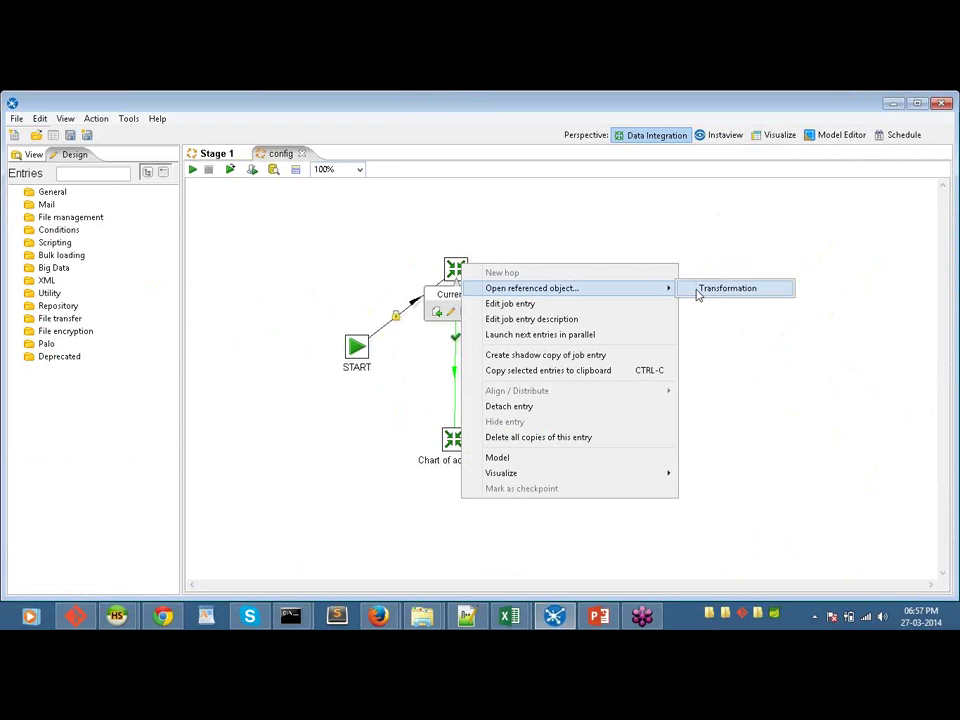
click(727, 288)
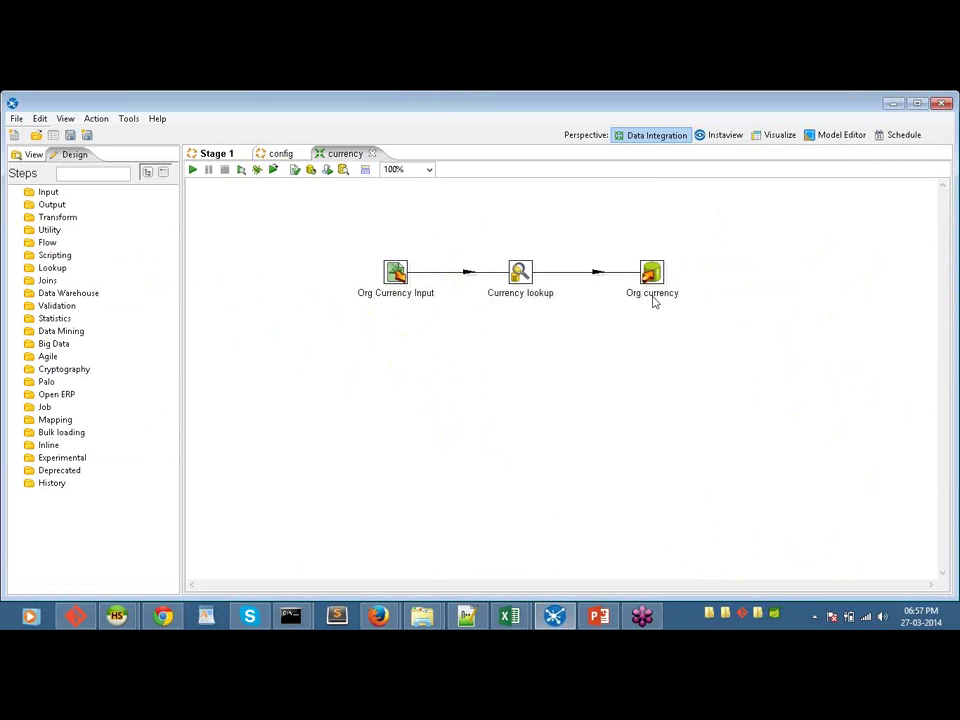
double_click(653, 300)
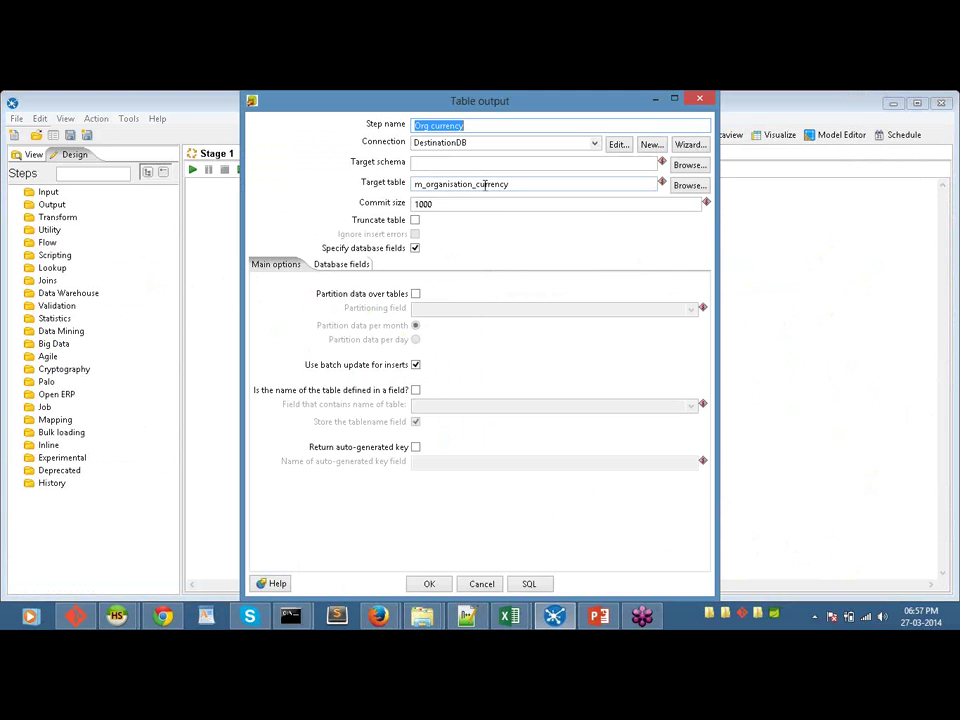
click(481, 583)
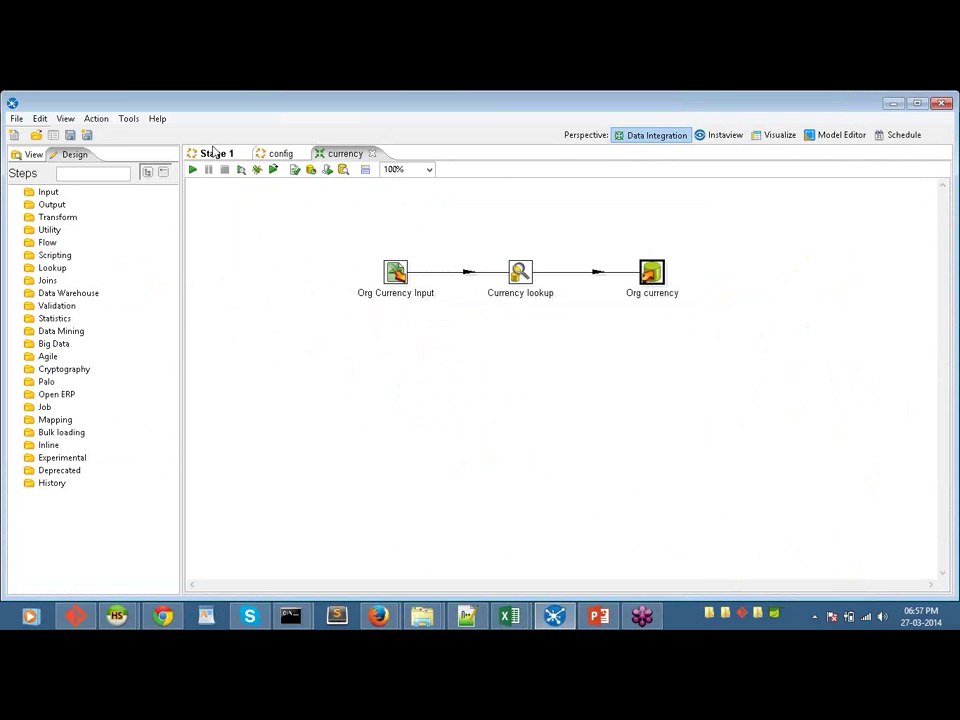
click(214, 154)
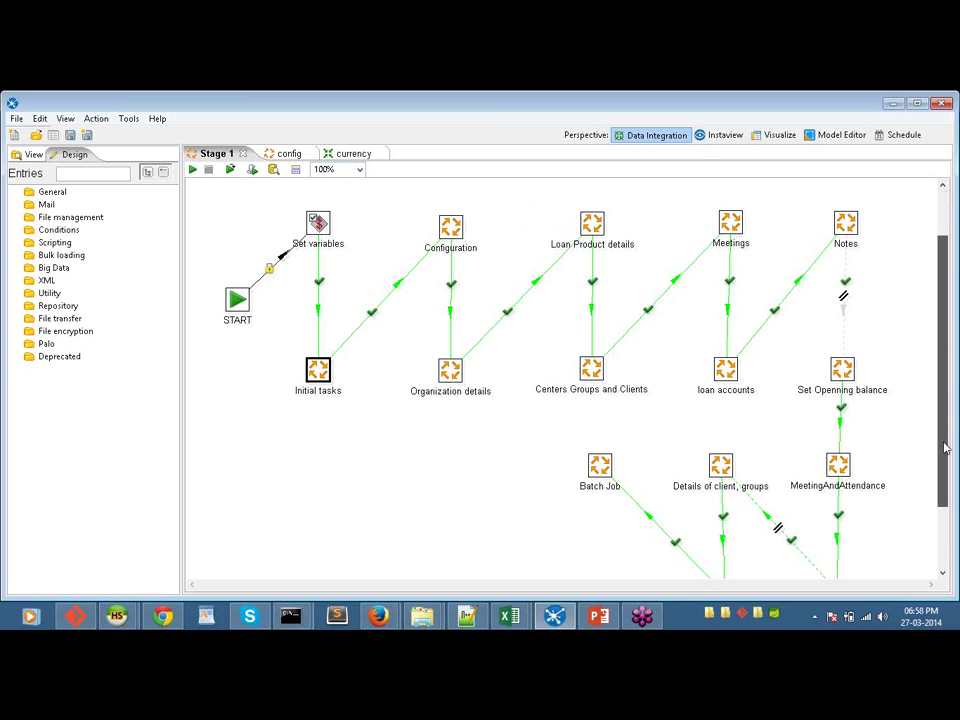
Step: Run the Stage 1 job with Launch, saving the changed job when prompted
click(947, 531)
scroll(600, 380, up, 2)
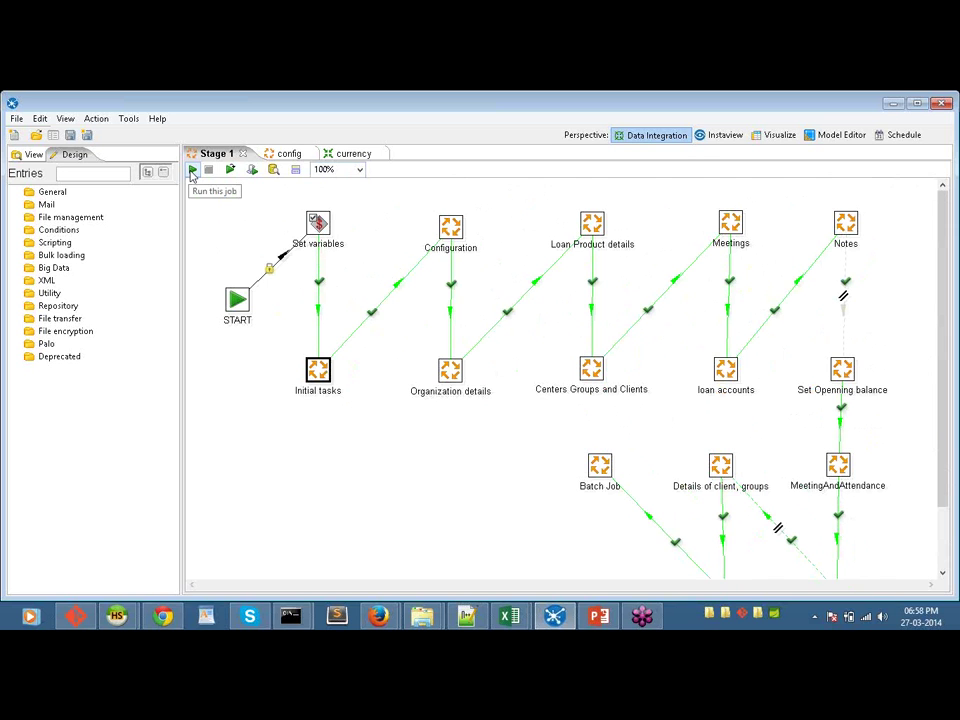
click(192, 170)
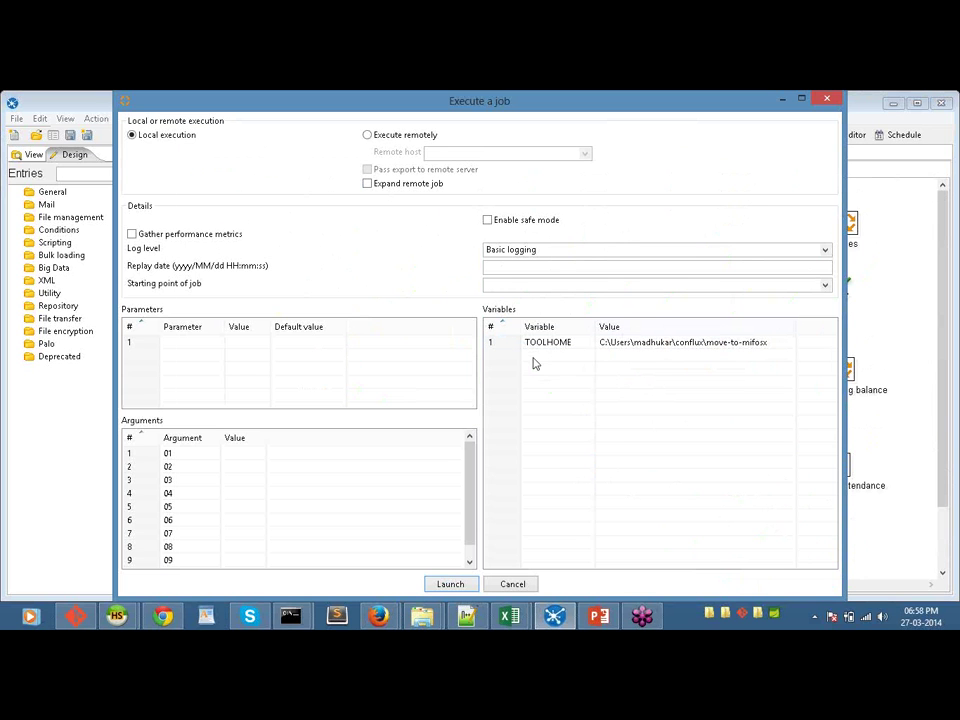
click(448, 585)
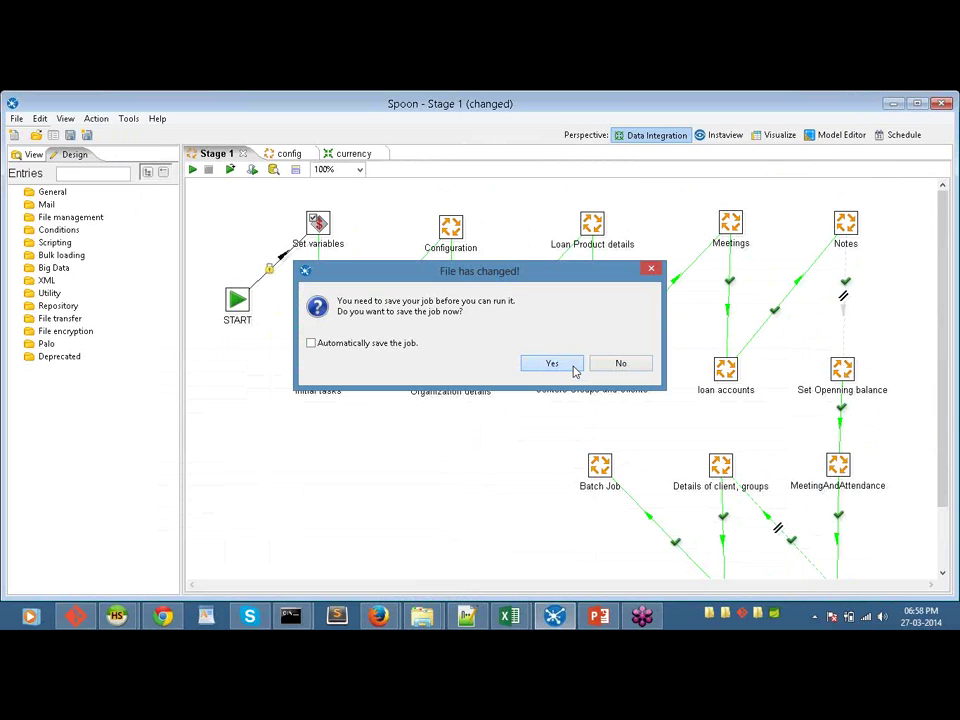
click(552, 364)
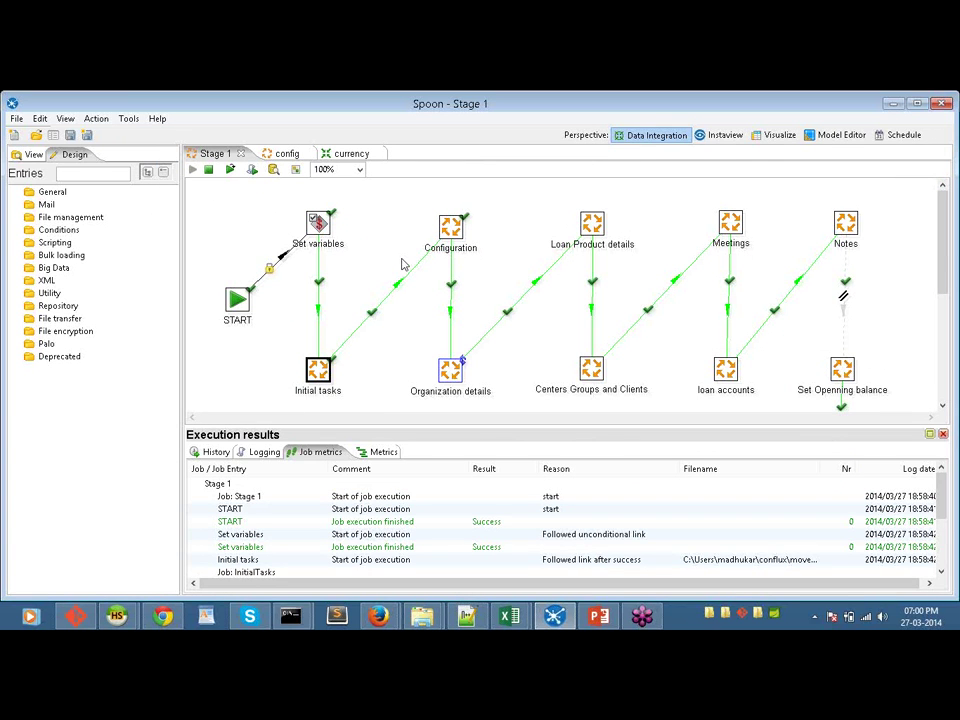
Step: Watch Stage 1 run and review Job metrics showing START and Set variables succeeded
mouse_move(450, 255)
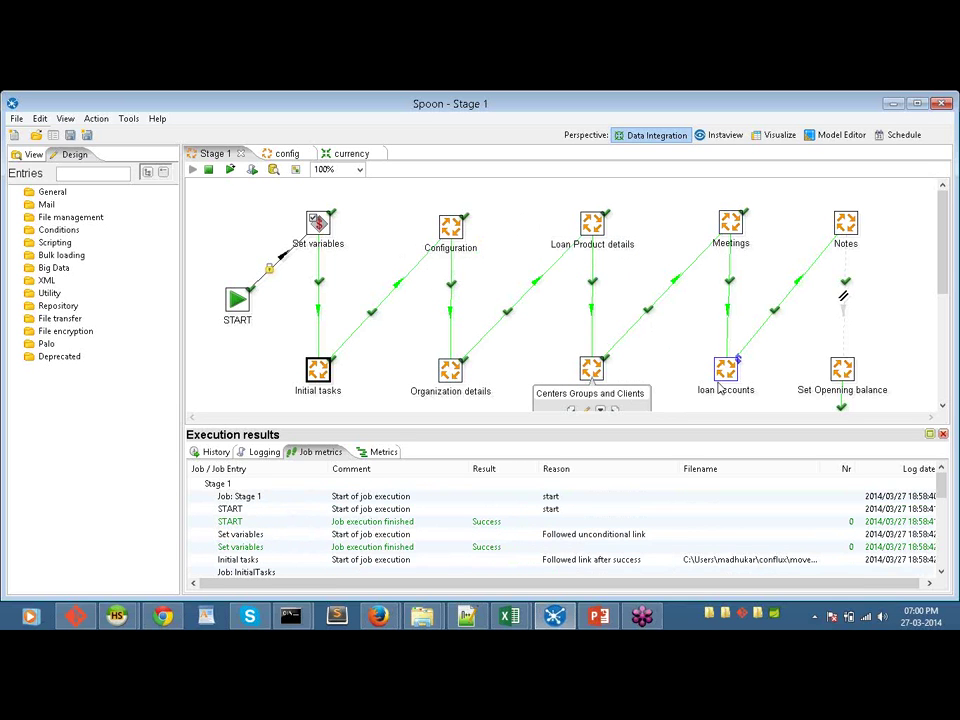
mouse_move(860, 238)
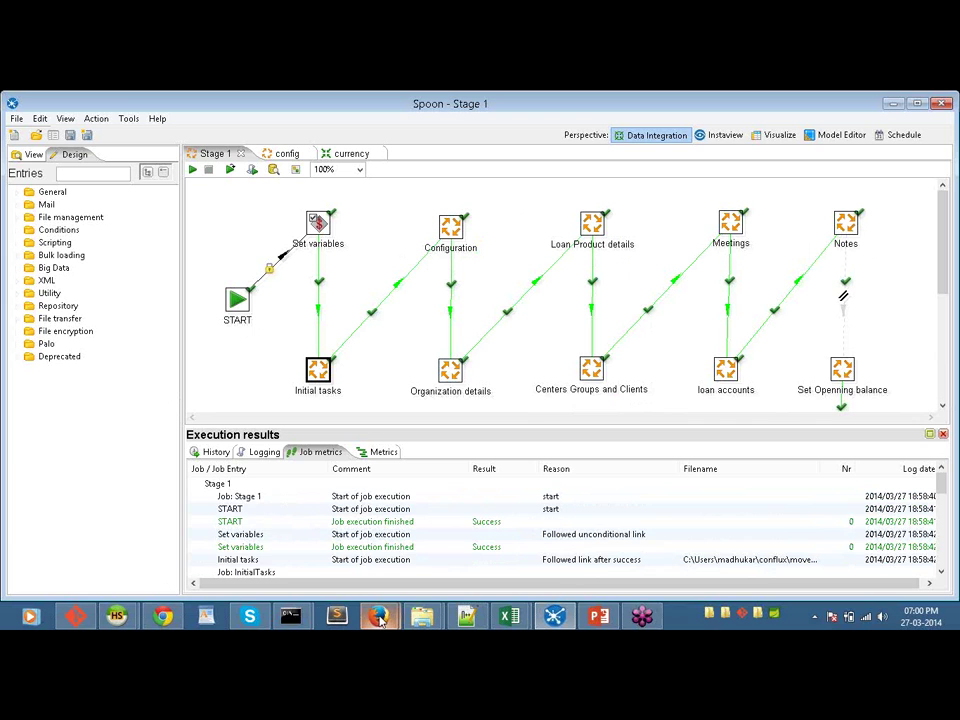
mouse_move(381, 619)
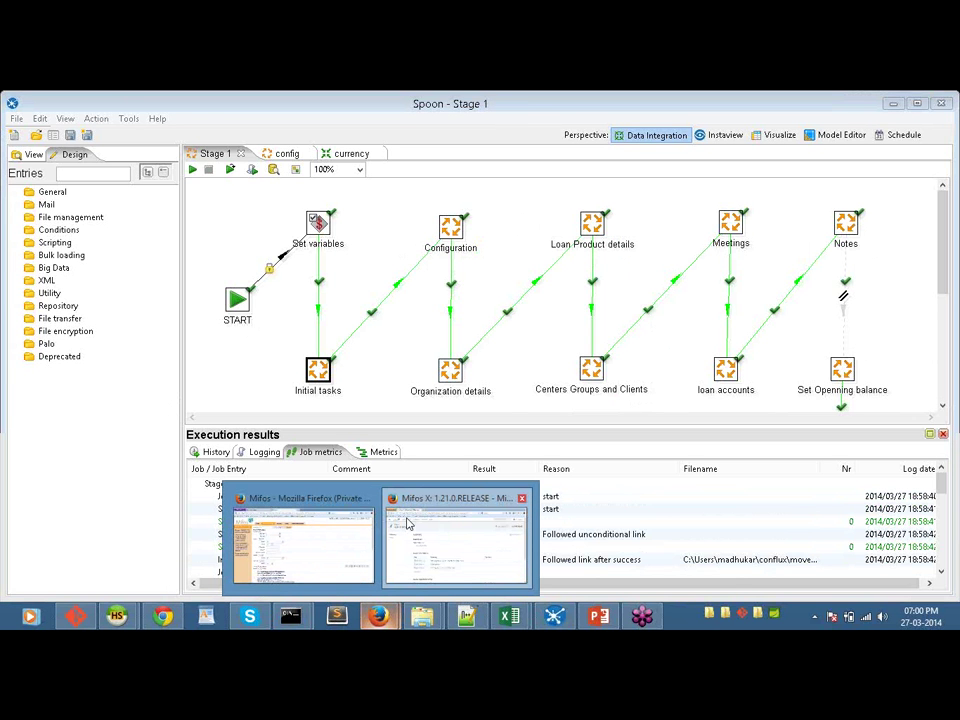
Step: Switch to the Mifos X window, choose Clients, and reload with F5 to reach the sign-in page
click(407, 523)
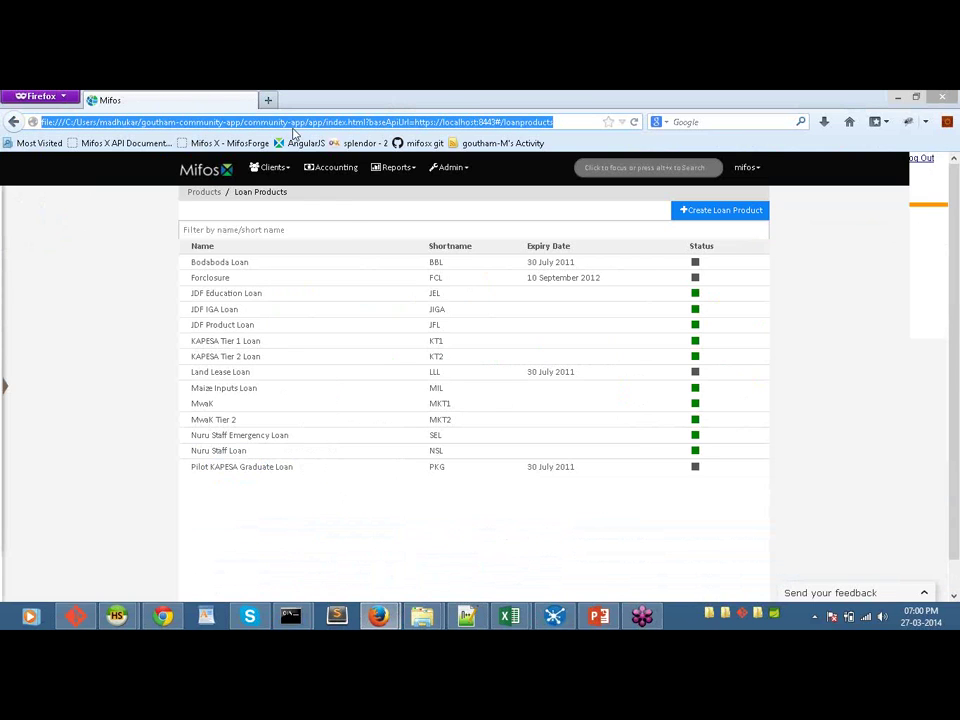
click(272, 167)
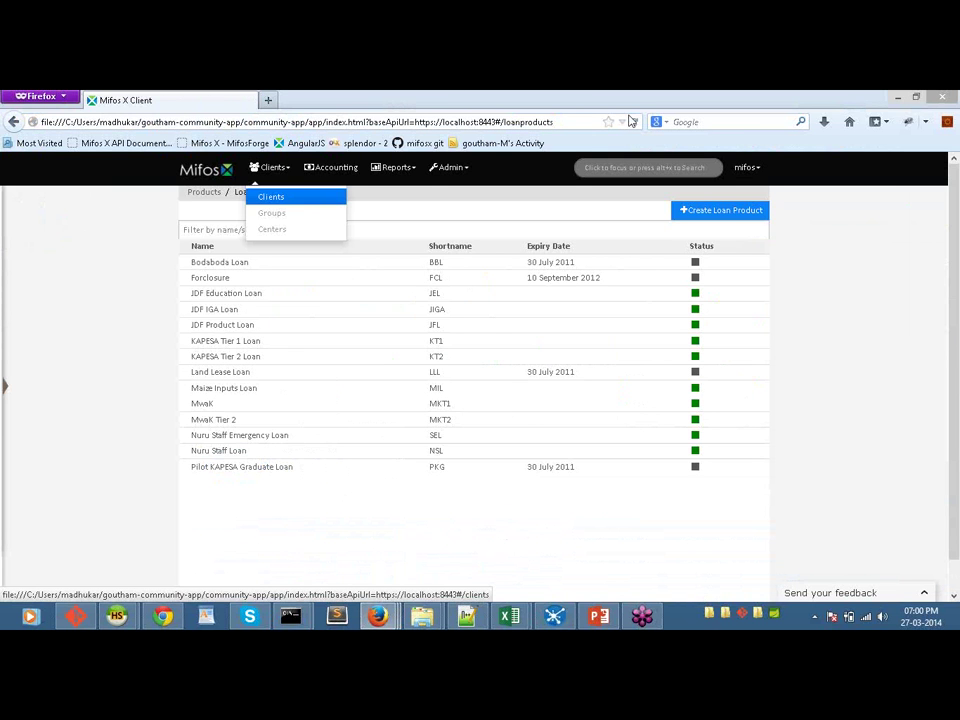
key(Return)
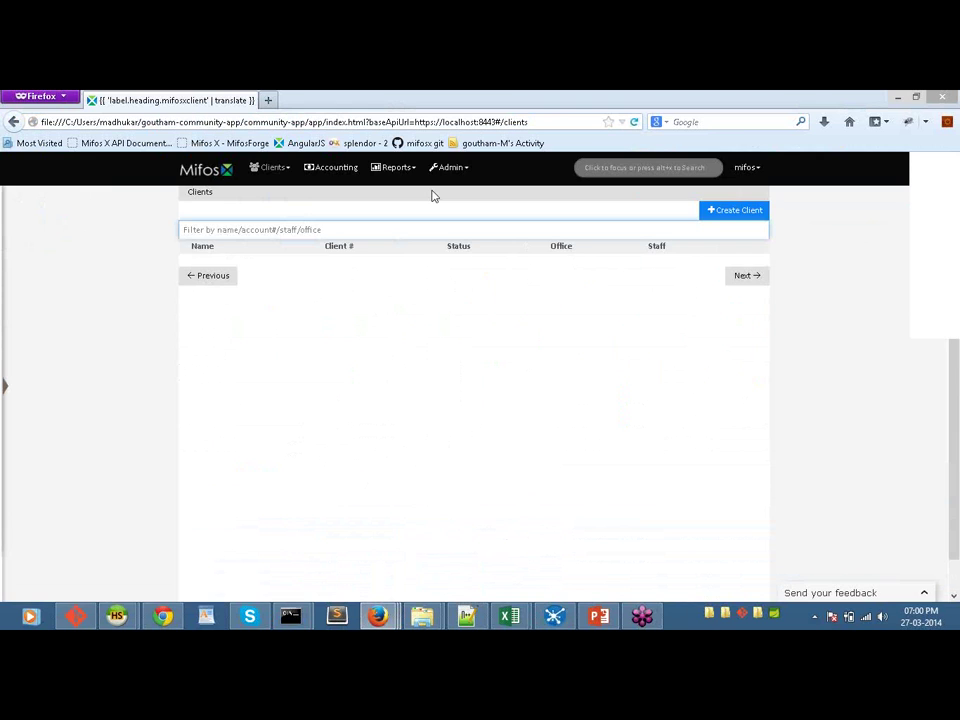
key(F5)
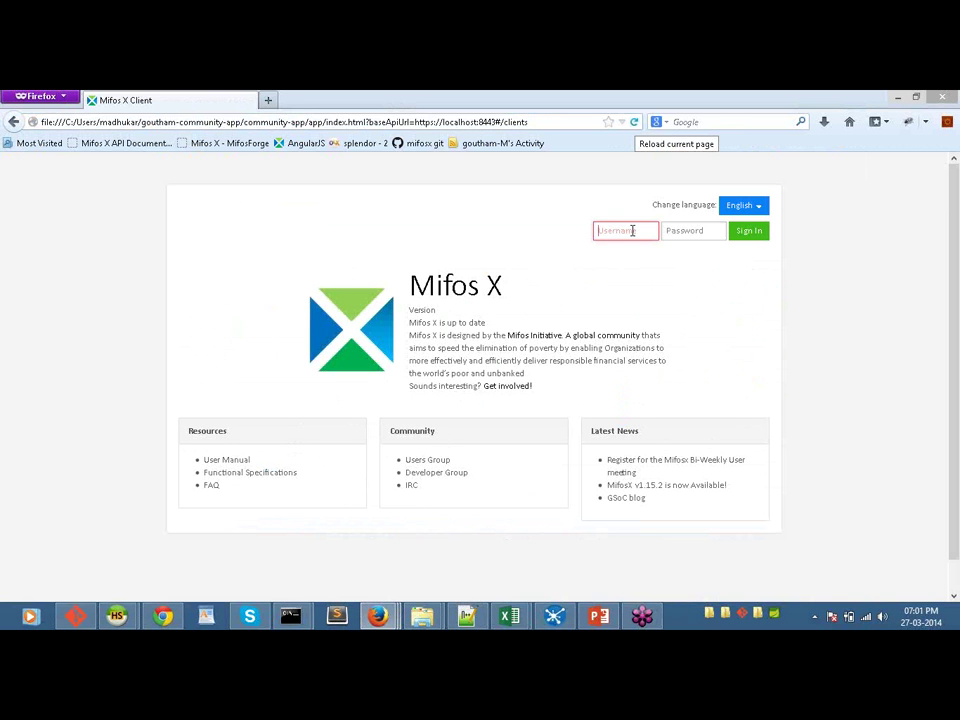
Step: Attempt sign-in with a username and password, then open a new private browsing tab after rejection
text(mi)
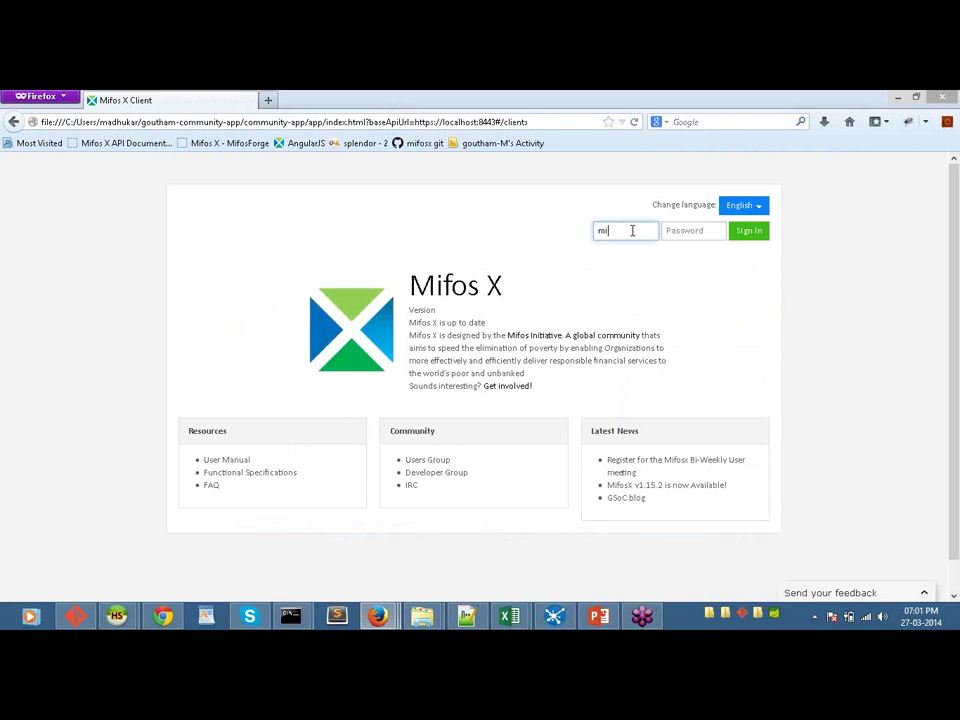
text(fos)
key(Tab)
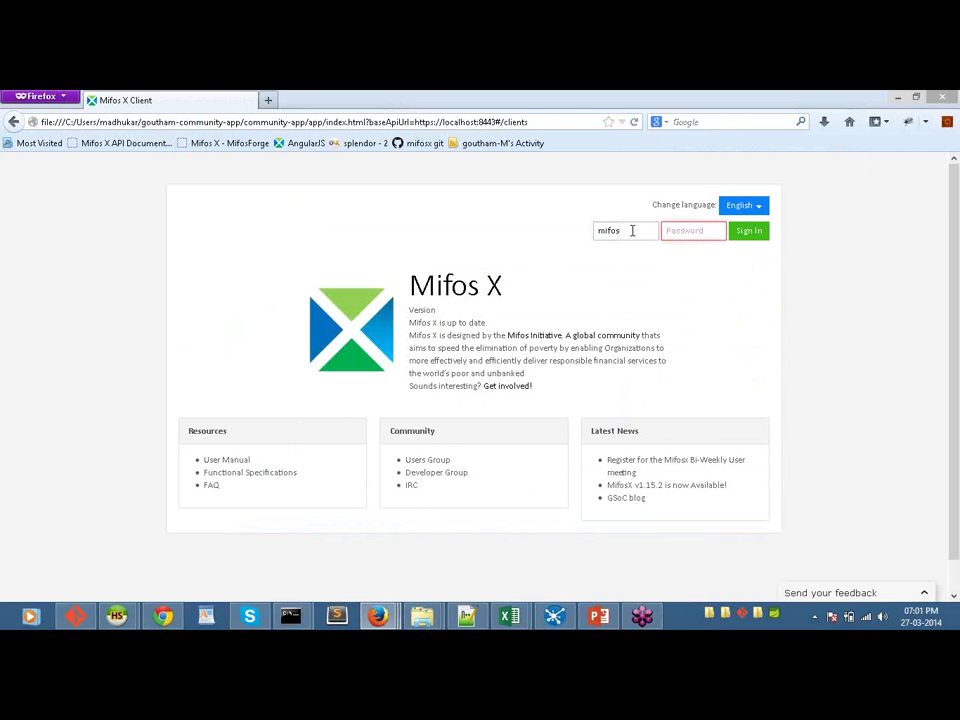
text(password)
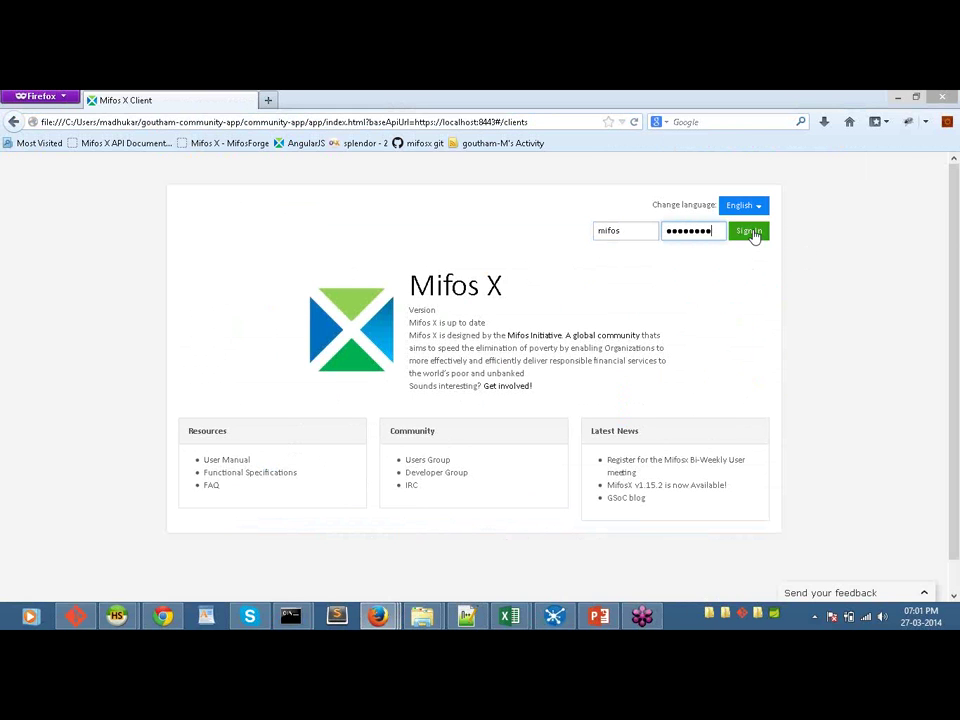
click(750, 232)
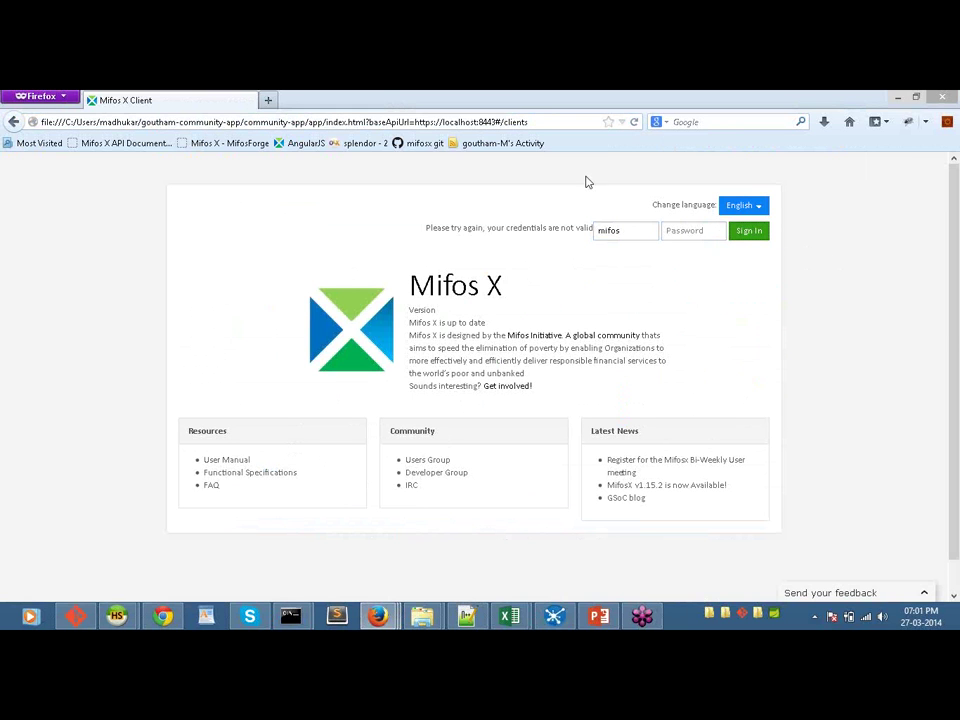
click(269, 101)
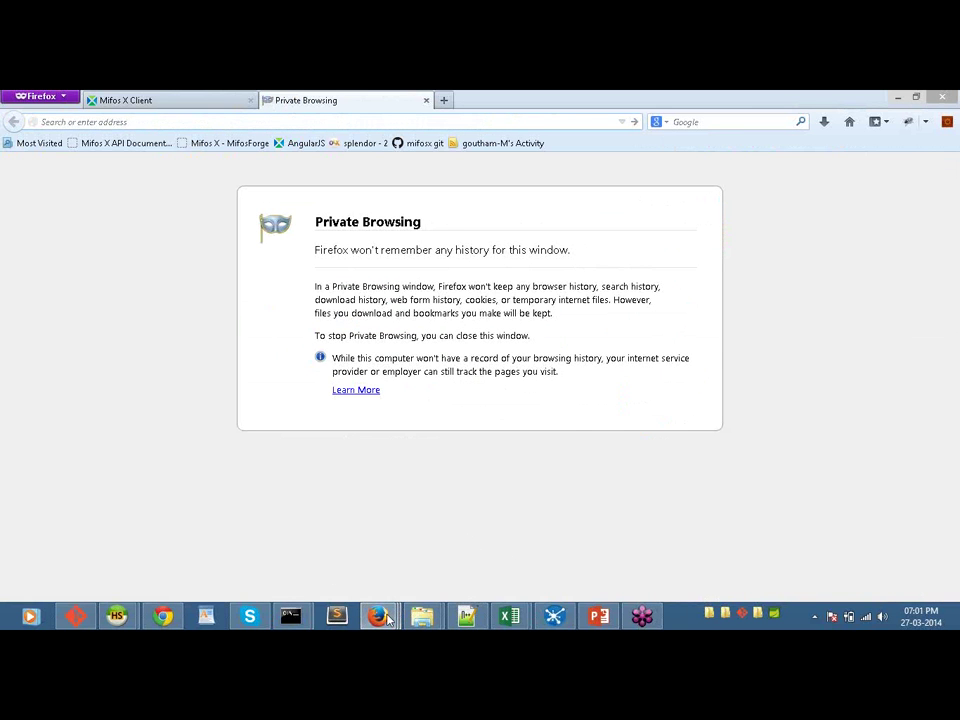
Step: Bring the older Mifos client window forward, then the Mifos X release page window
mouse_move(377, 610)
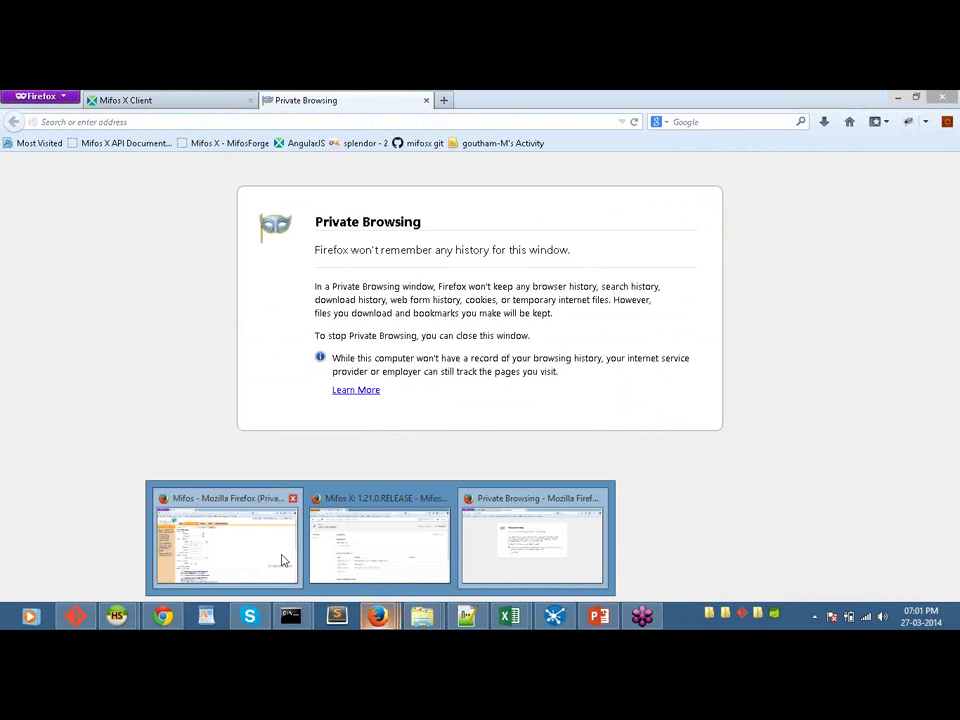
click(283, 561)
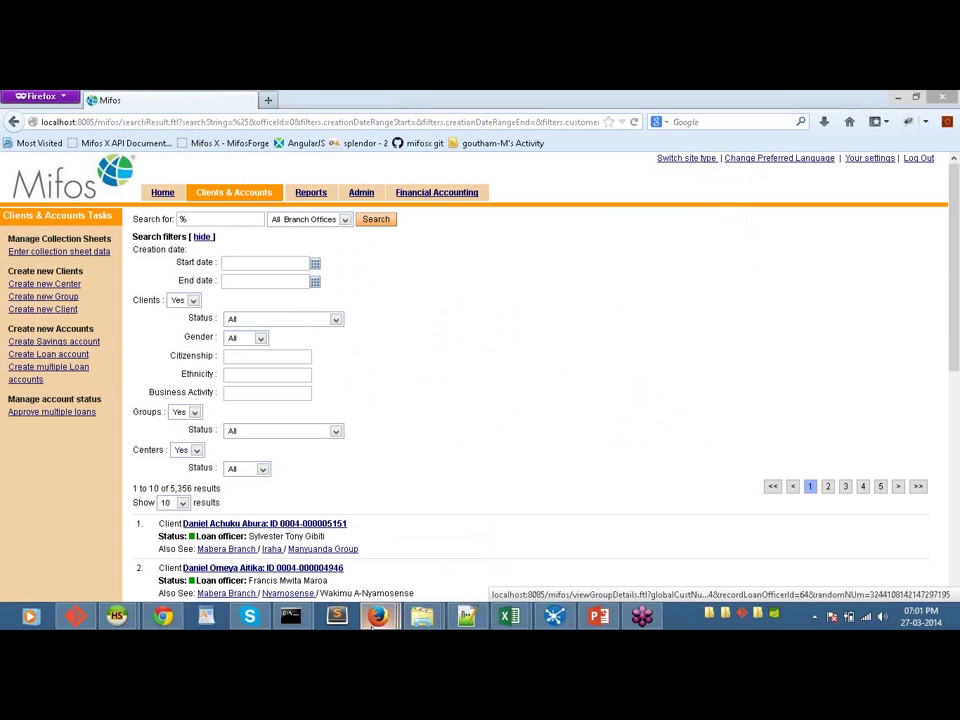
mouse_move(377, 618)
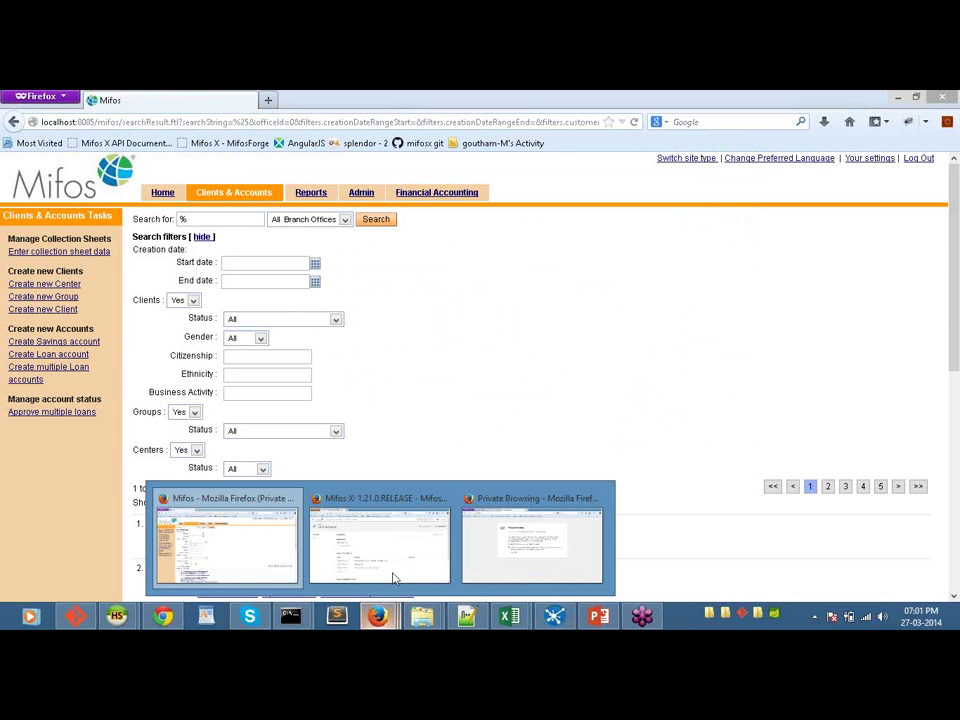
click(392, 574)
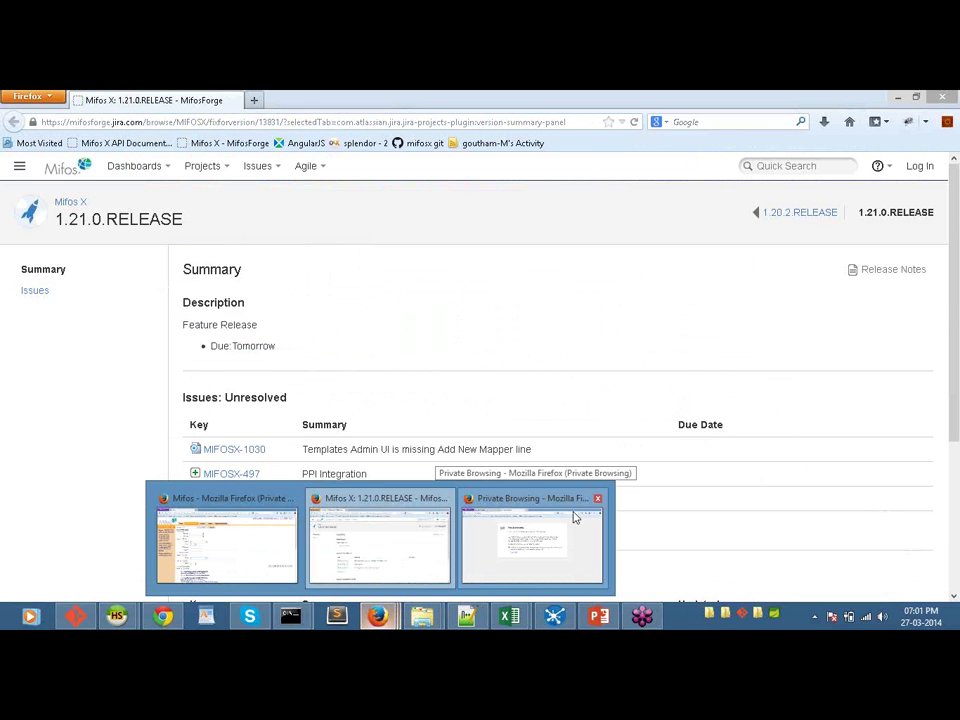
Step: Select the Mifos X Client sign-in address in the private window, then bring the client search results window forward
click(575, 517)
click(199, 99)
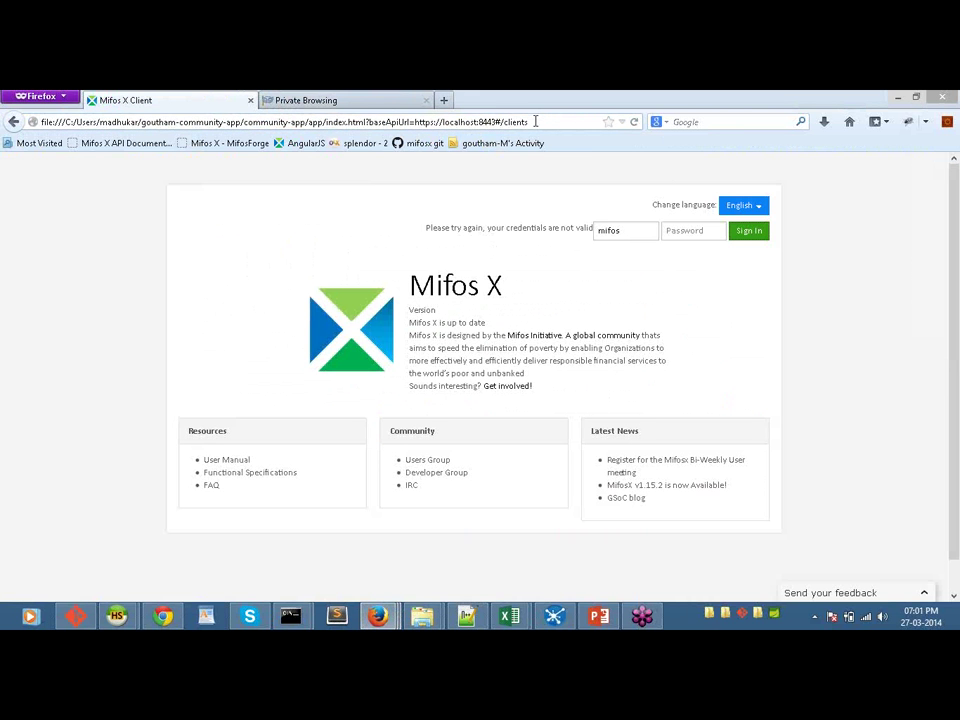
click(535, 121)
key(ctrl+c)
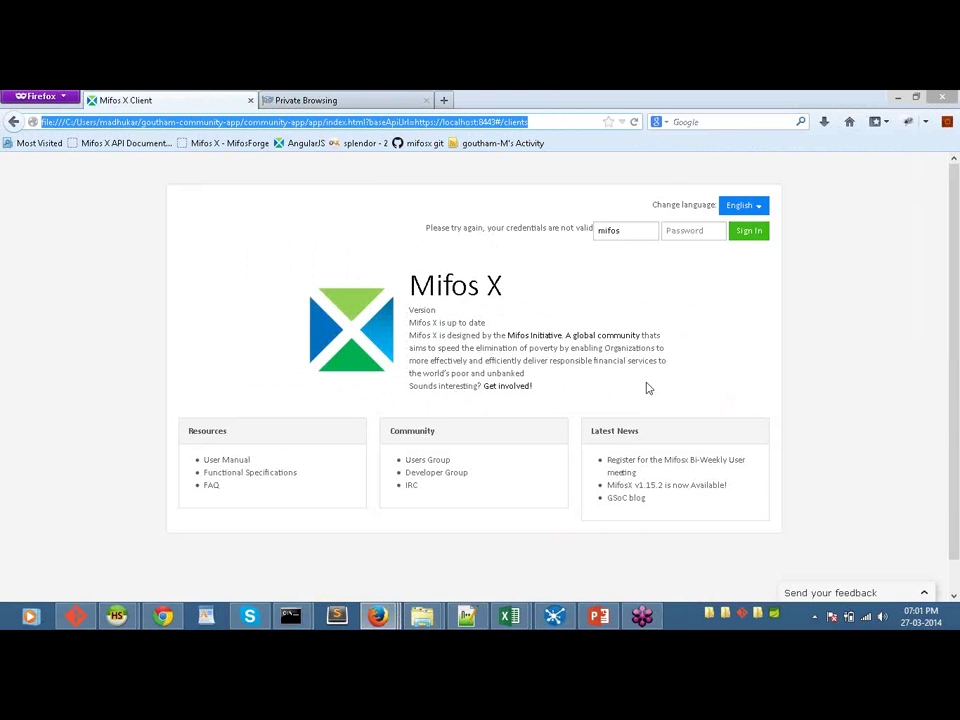
click(386, 616)
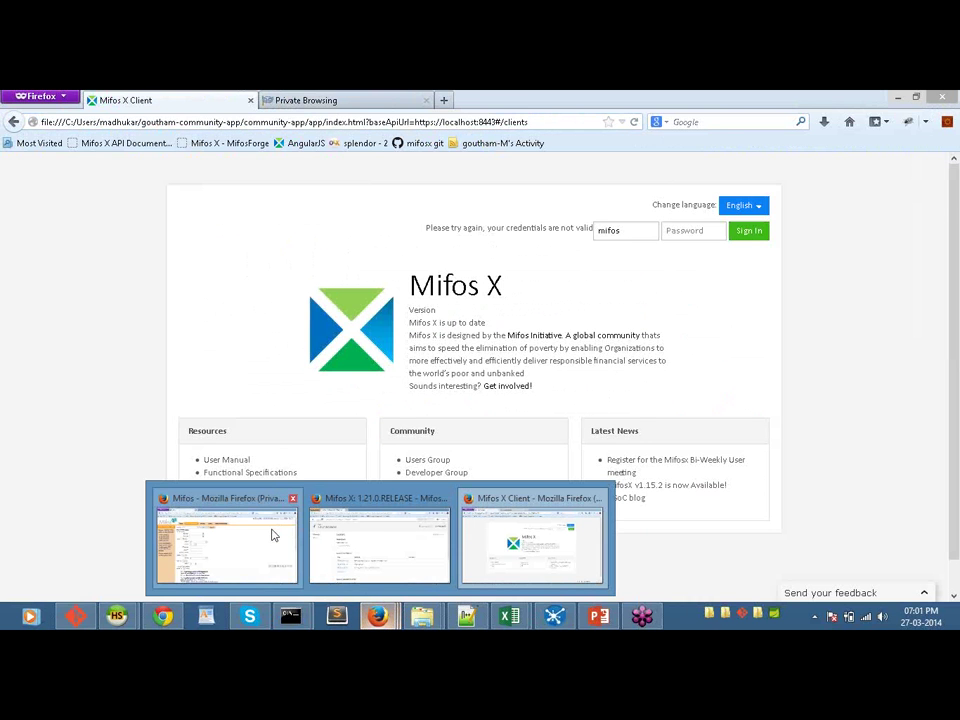
click(227, 545)
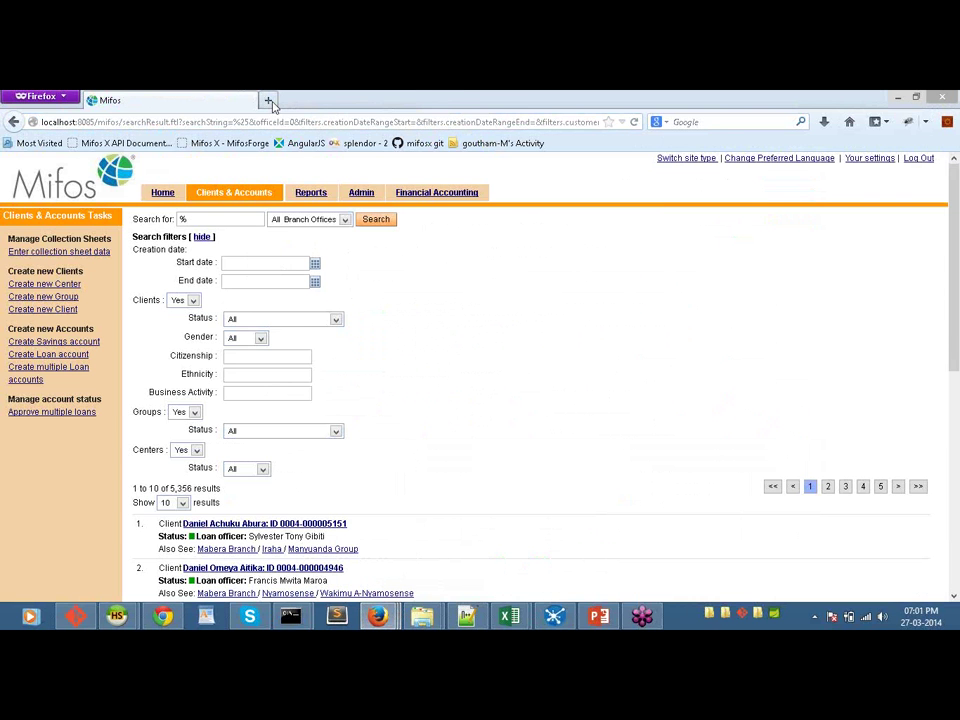
Step: Paste the Mifos X Client address into a new tab and trim it to the '#/' home route
click(268, 101)
key(ctrl+v)
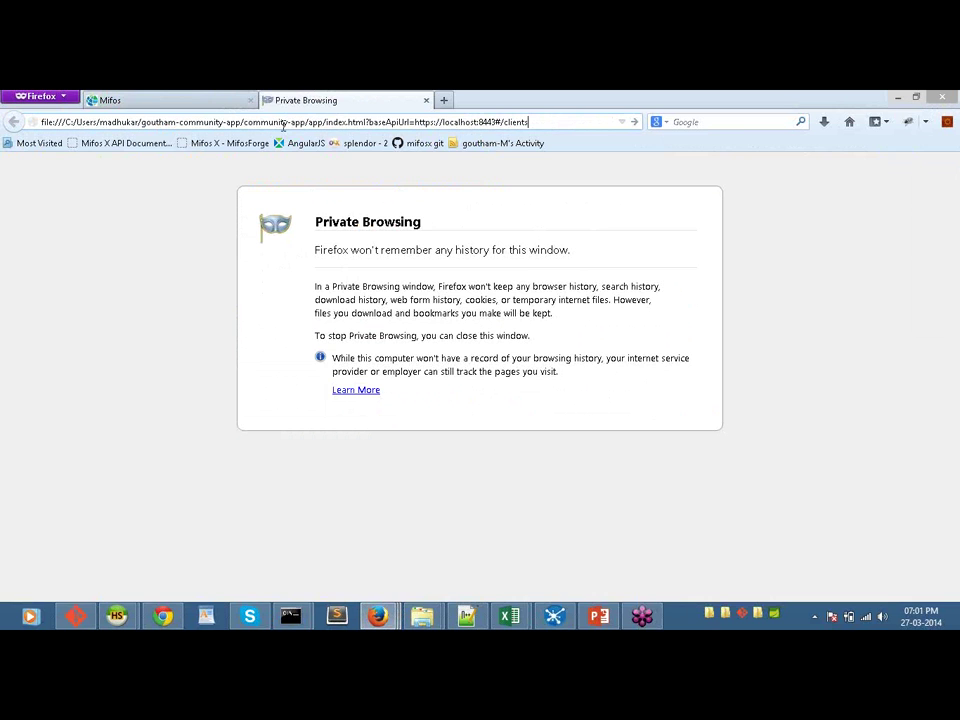
key(Return)
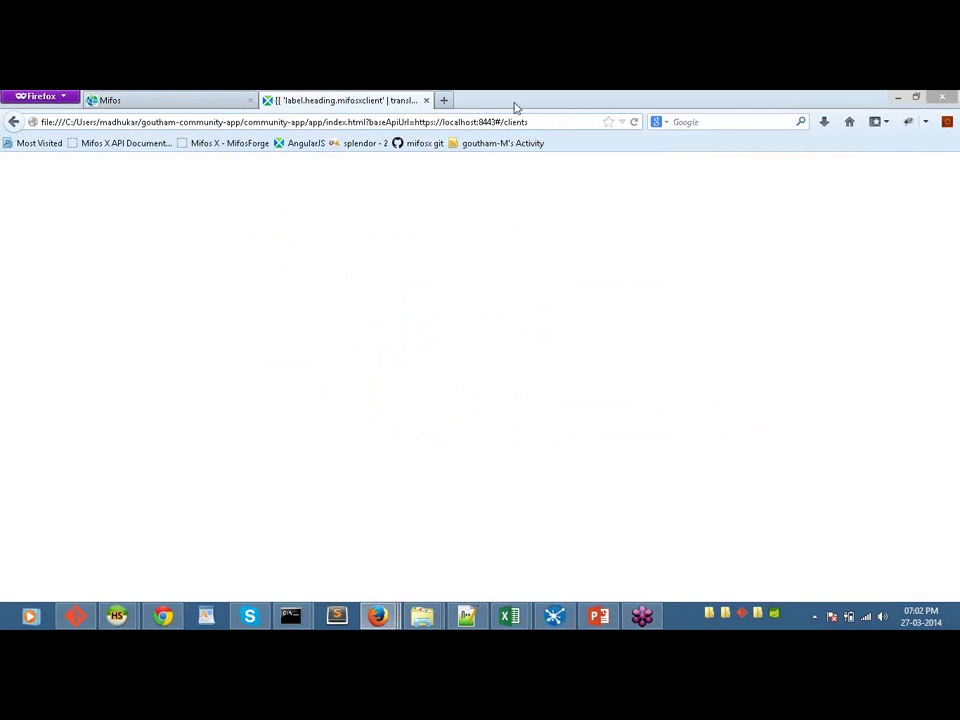
click(532, 122)
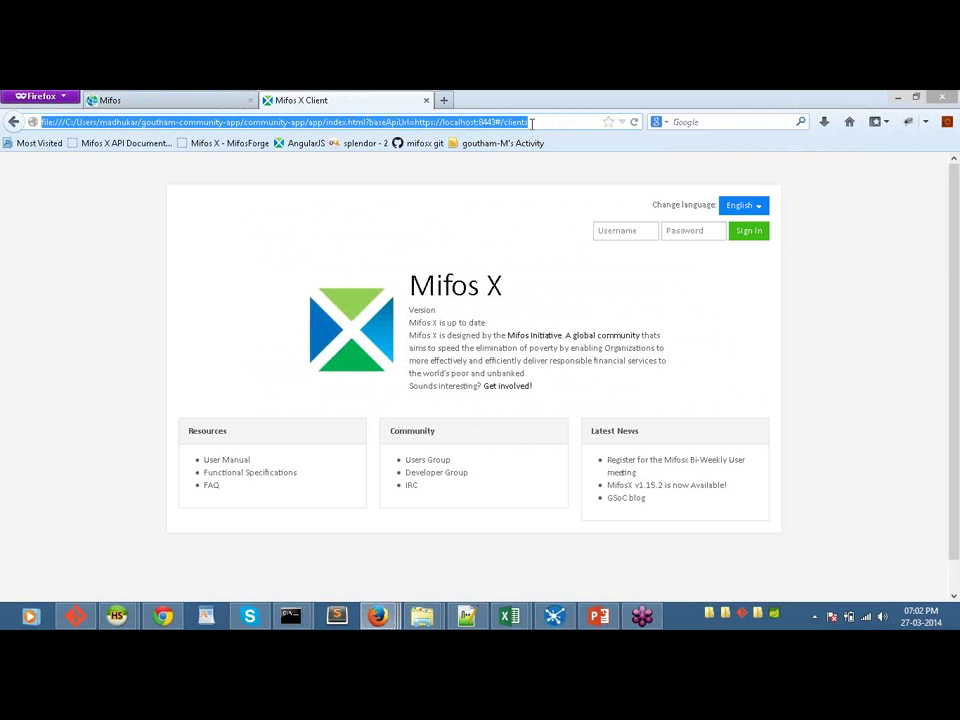
click(532, 122)
key(BackSpace)
key(BackSpace)
key(BackSpace)
key(BackSpace)
key(BackSpace)
key(BackSpace)
key(BackSpace)
key(BackSpace)
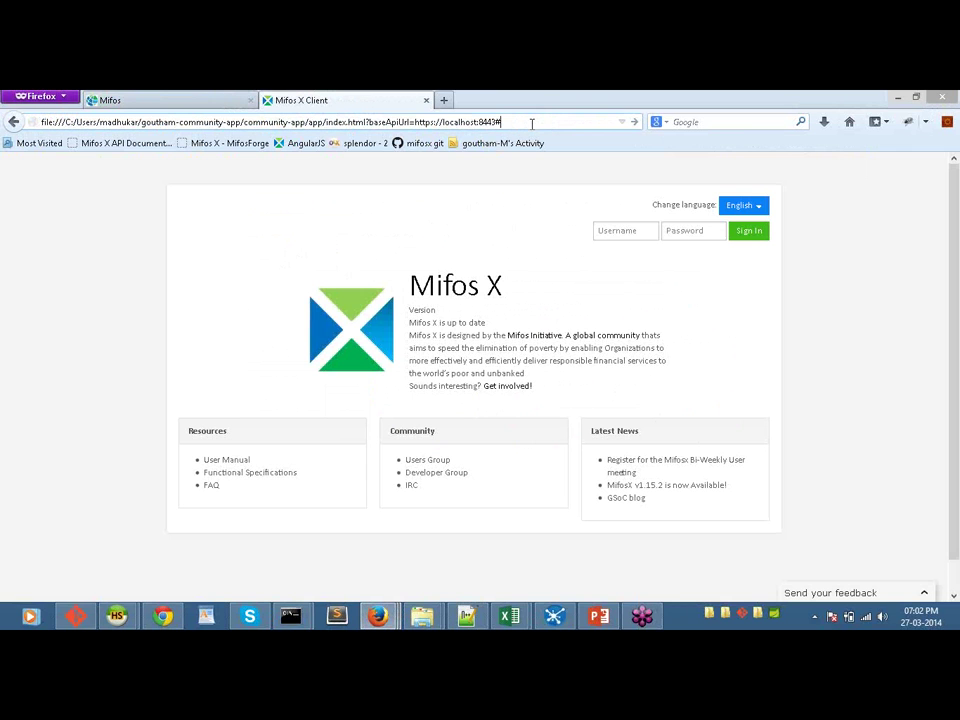
key(Return)
Step: Sign in with the username and password, then open a fresh private tab
click(634, 231)
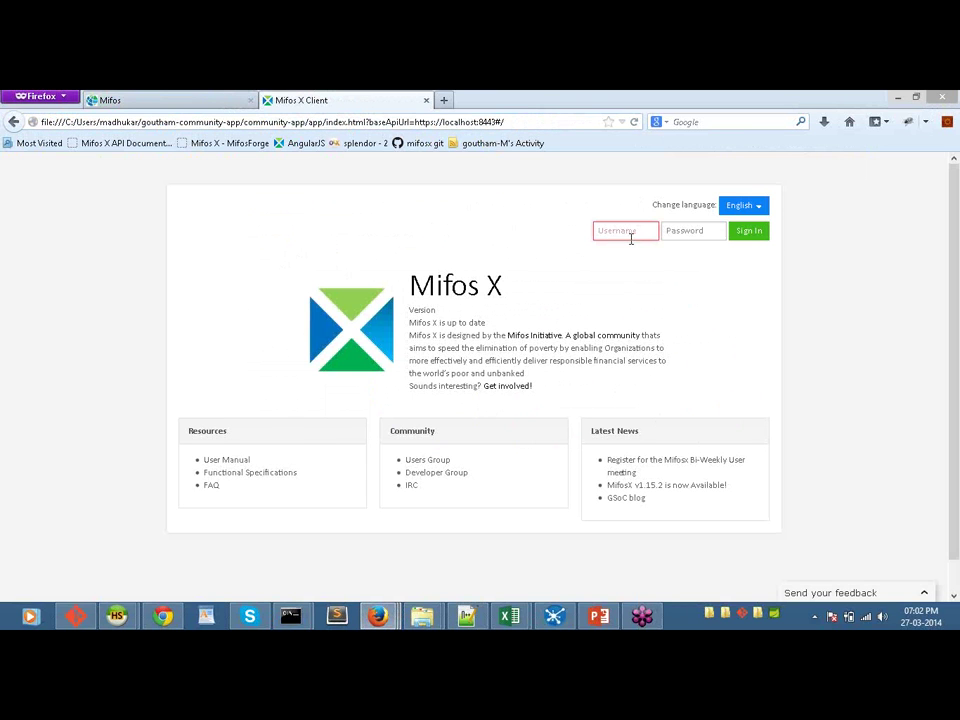
text(mifos)
key(Tab)
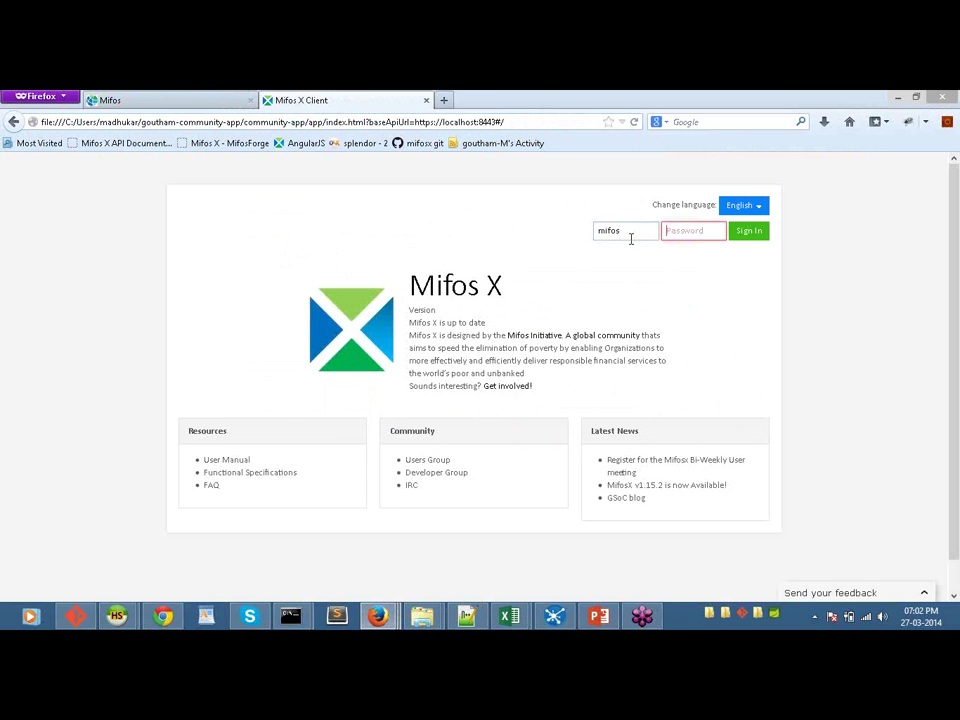
text(password)
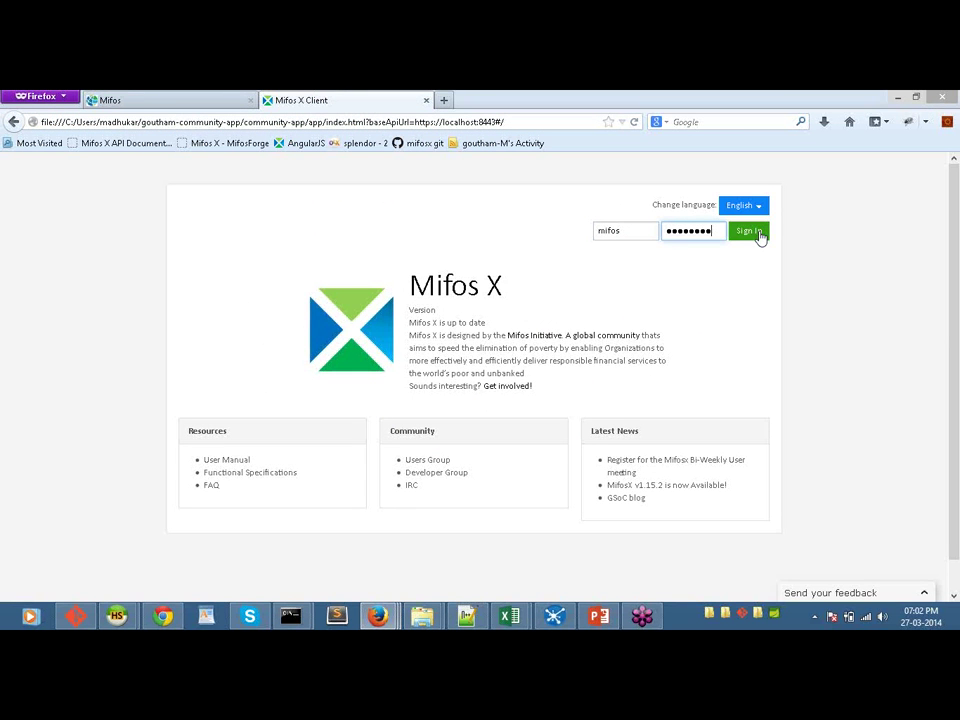
click(758, 234)
click(444, 100)
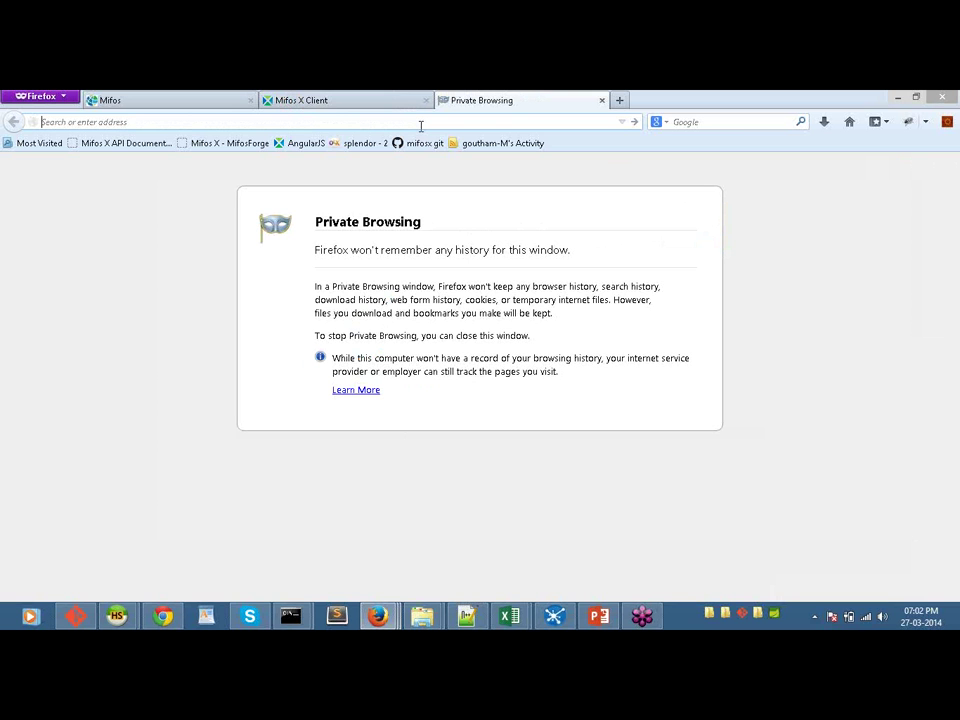
Step: Load the localhost:8443 community app with tenantIdentifier changed from rara to default
text(localhost/)
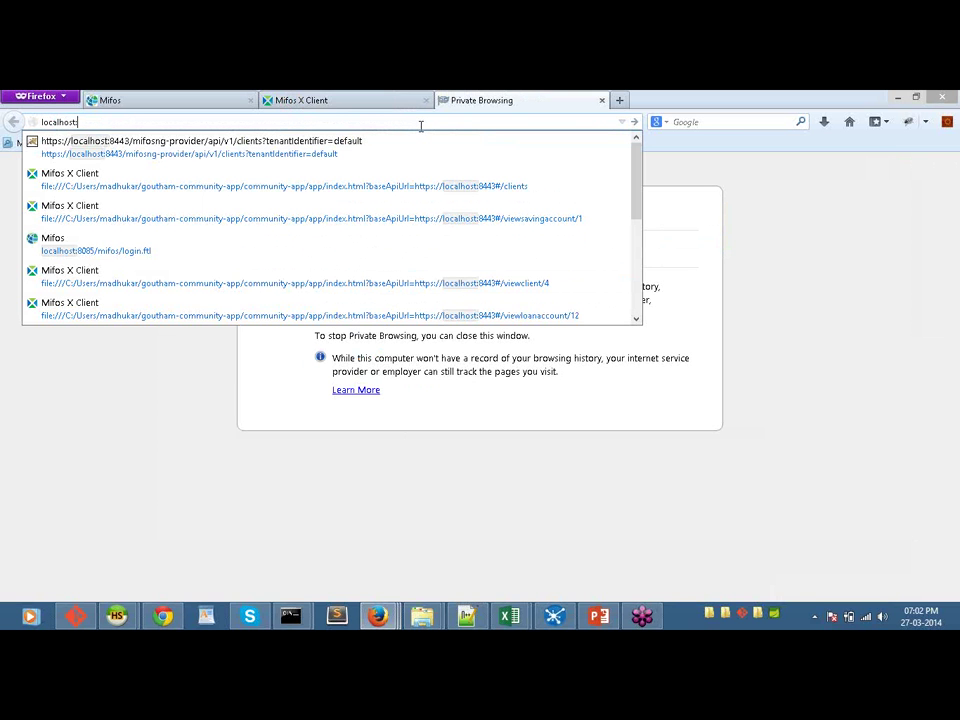
text(8443)
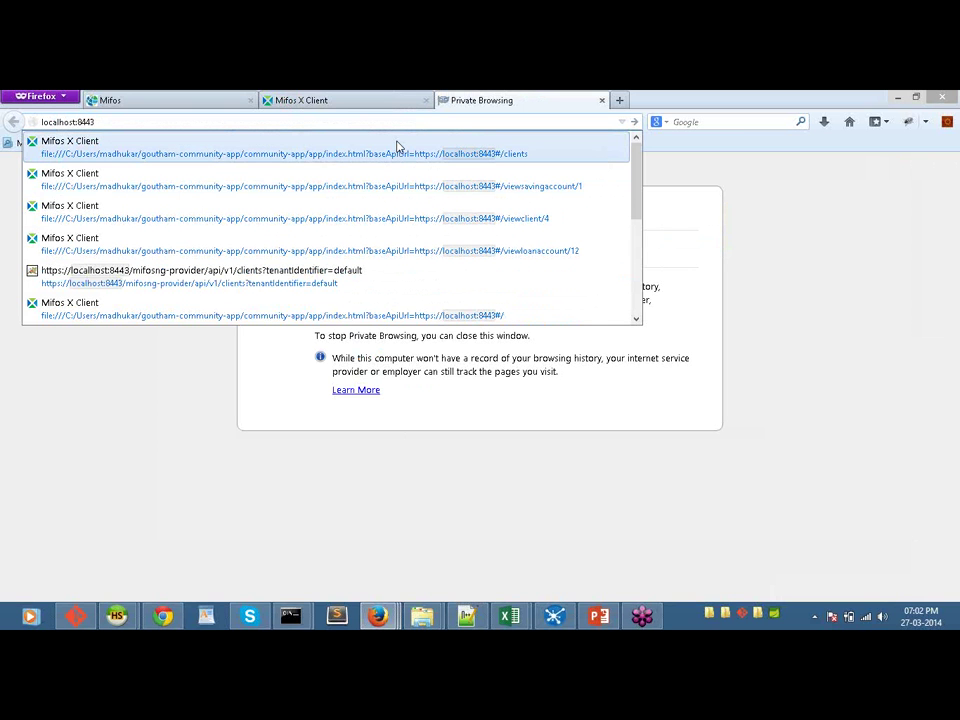
text(/)
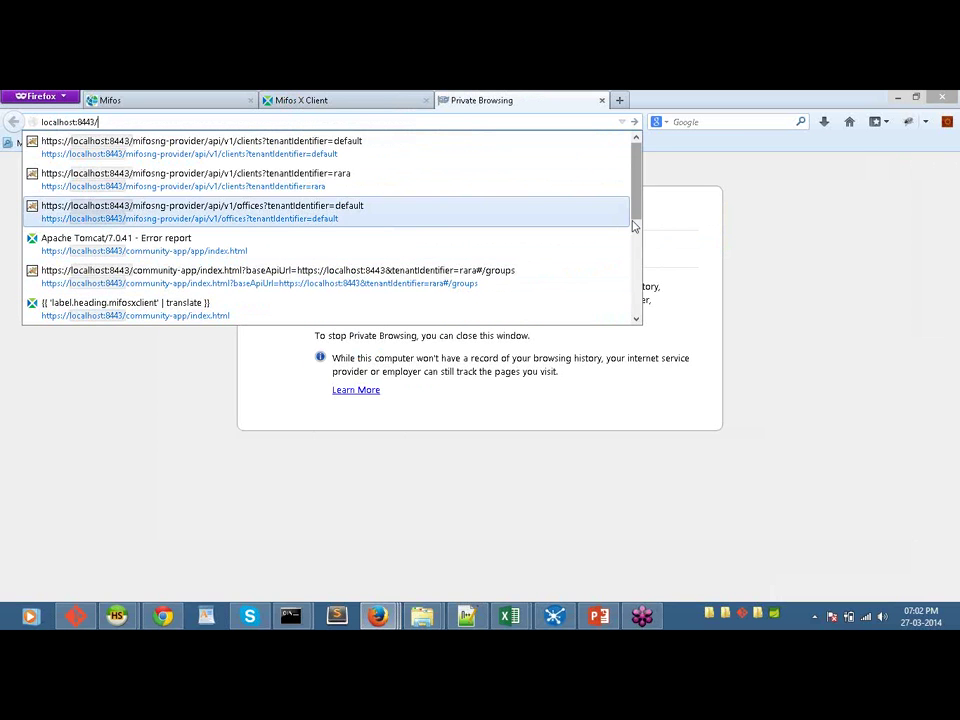
scroll(632, 226, down, 5)
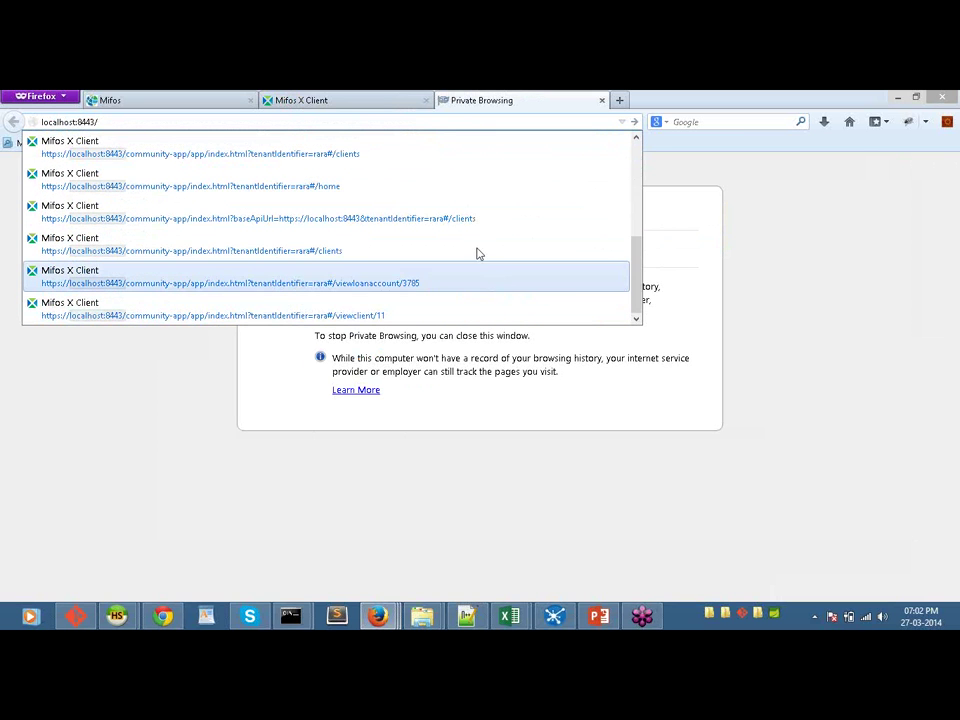
click(449, 197)
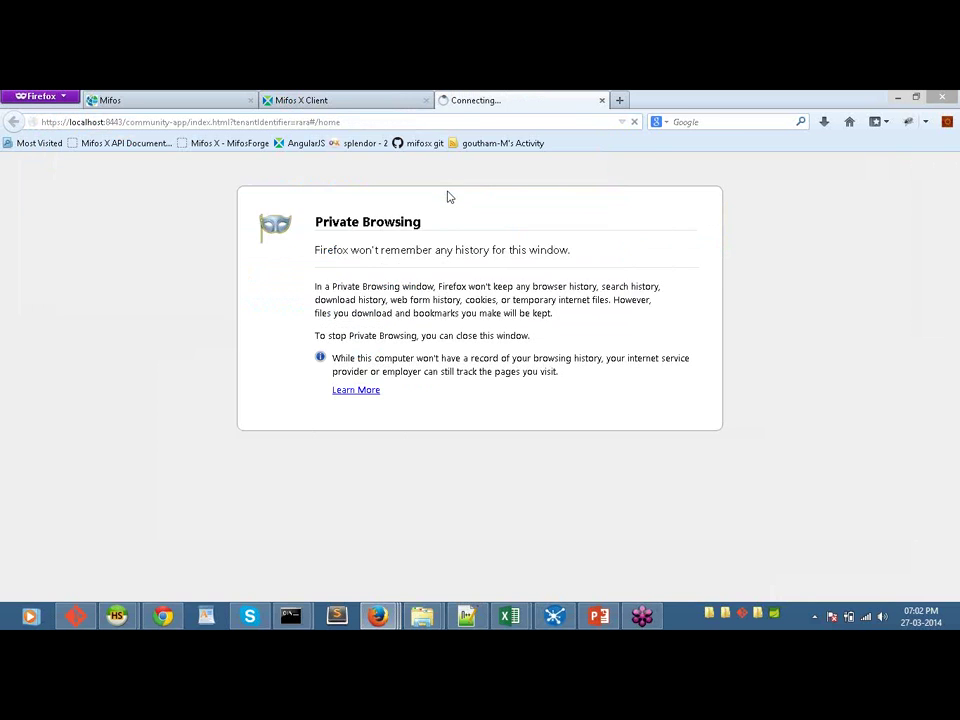
double_click(304, 122)
text(def)
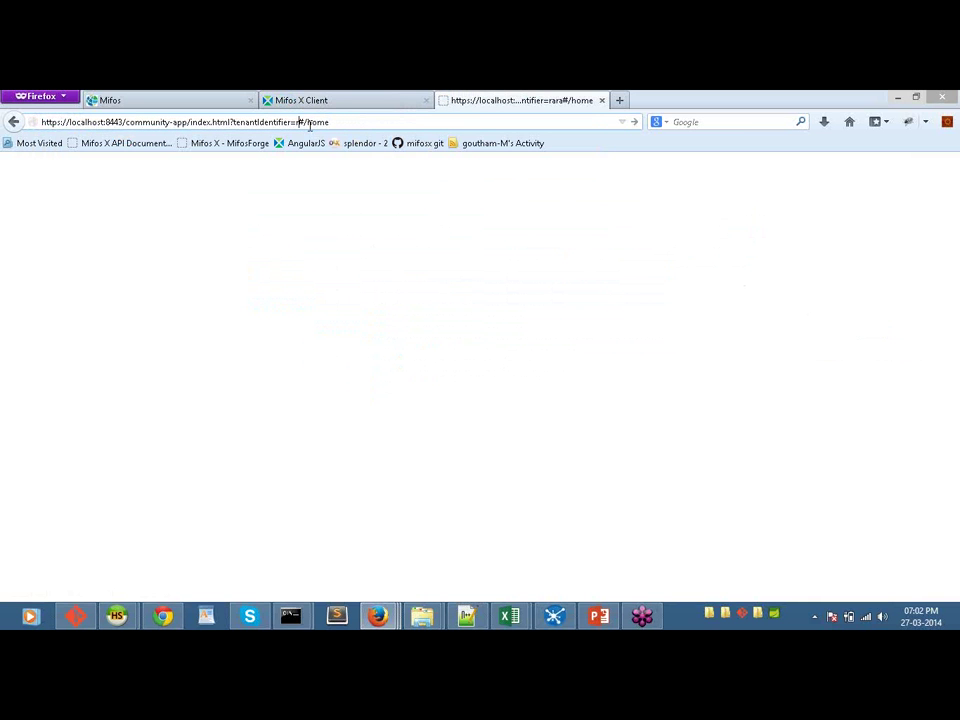
text(ault)
key(Delete)
key(Delete)
key(Delete)
key(Delete)
key(Delete)
key(Delete)
key(Return)
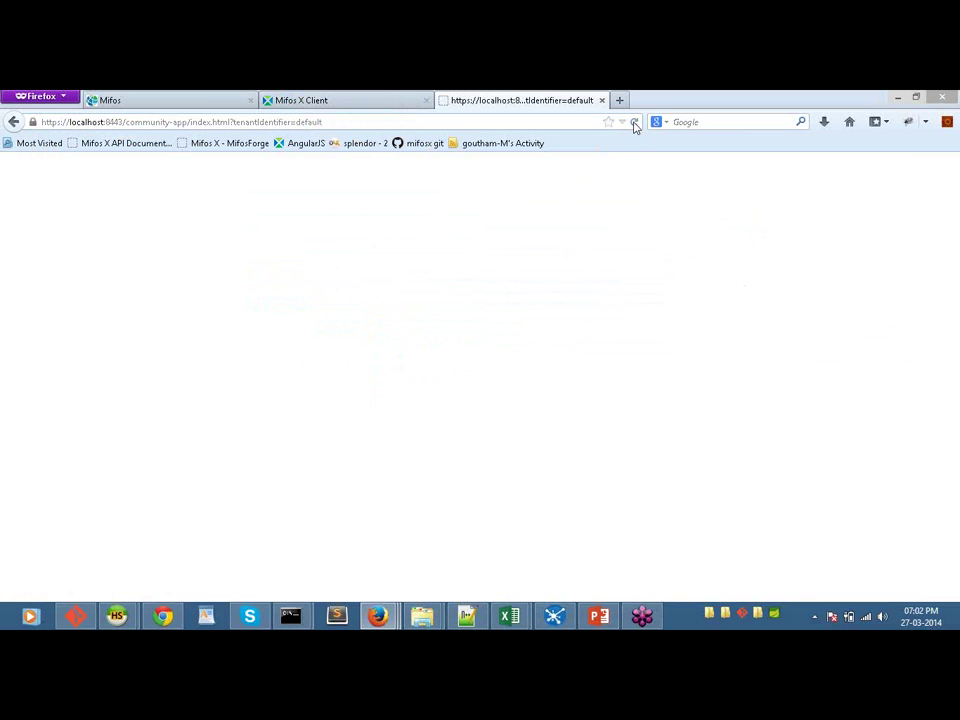
Step: Replace the address with the mifosng-provider offices API URL for the default tenant
click(345, 121)
key(BackSpace)
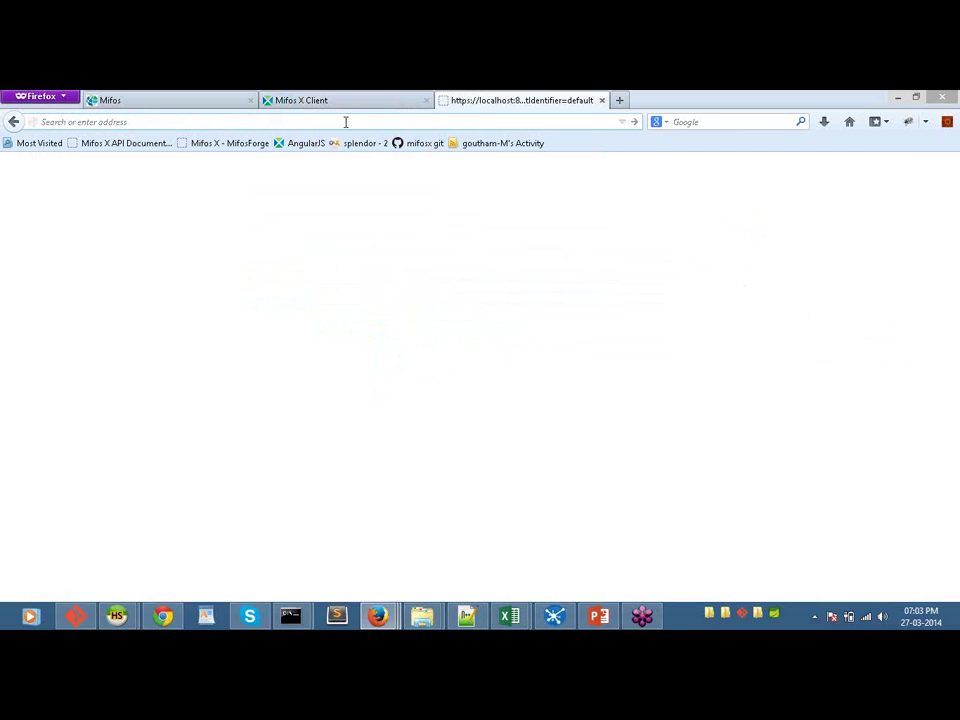
text(http)
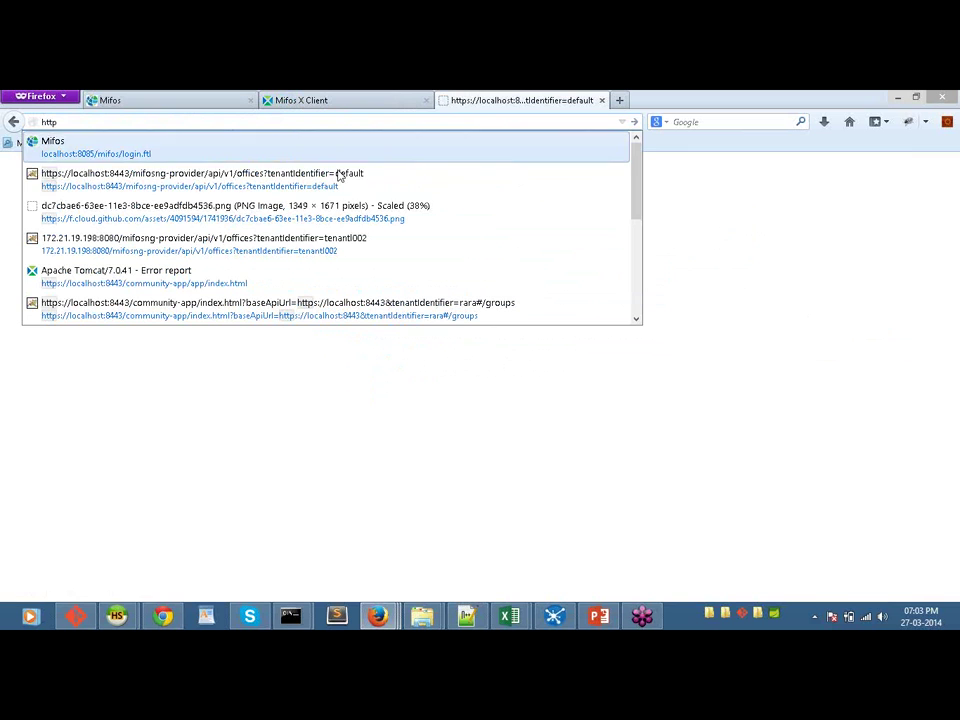
click(340, 182)
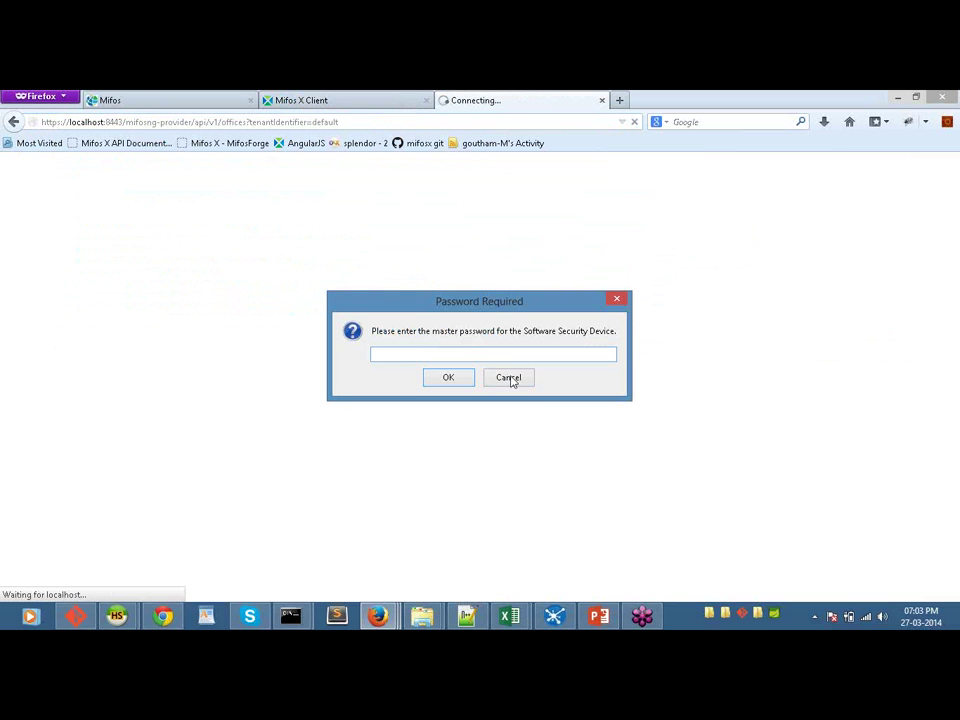
Step: Skip the master password prompt and submit the API username and password
click(512, 384)
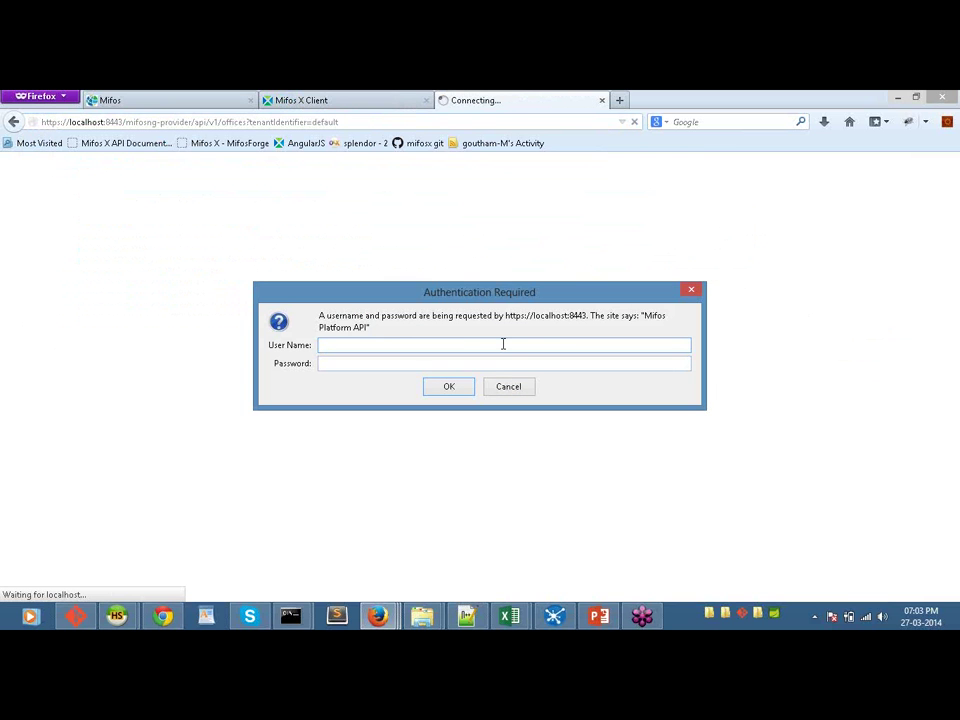
text(mifos)
key(Tab)
text(passwo)
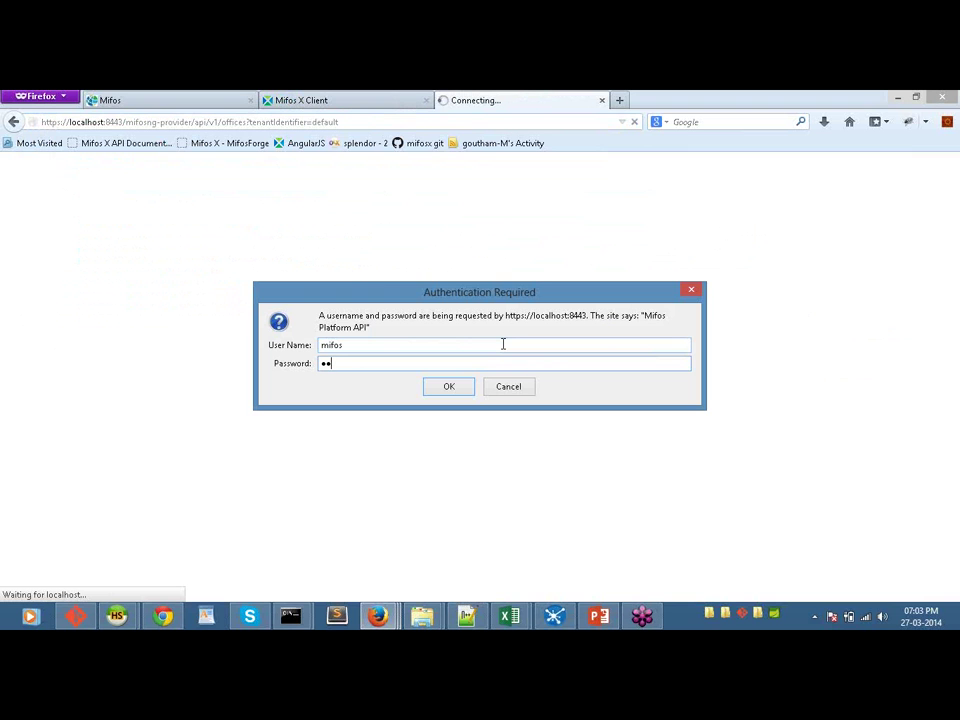
text(rd)
click(451, 389)
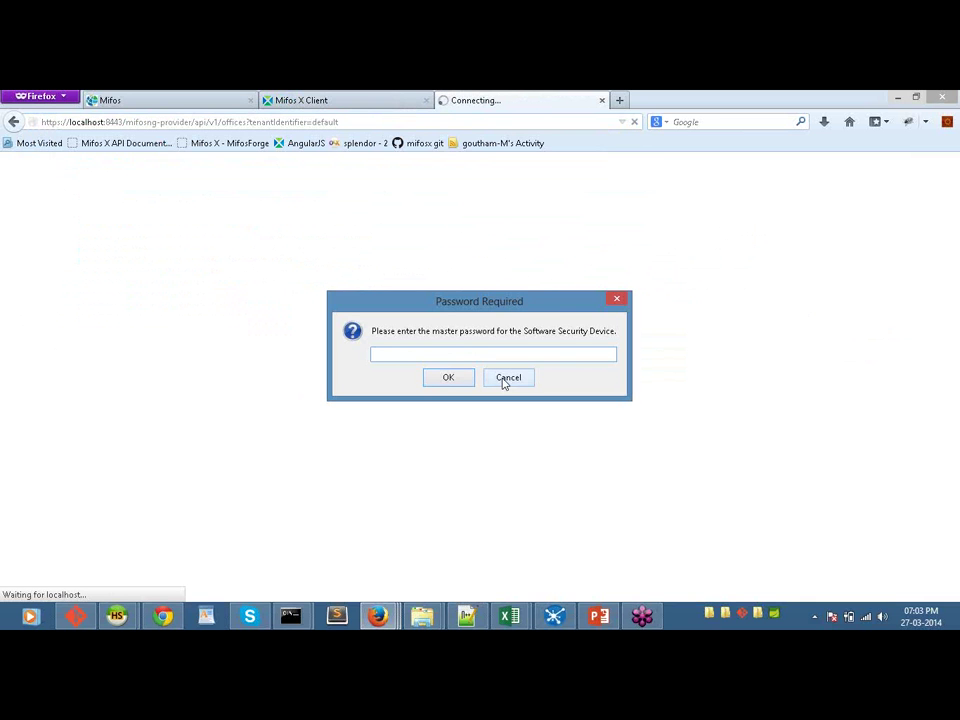
Step: Cancel the master password and API login prompts, then reload the offices API page
click(506, 382)
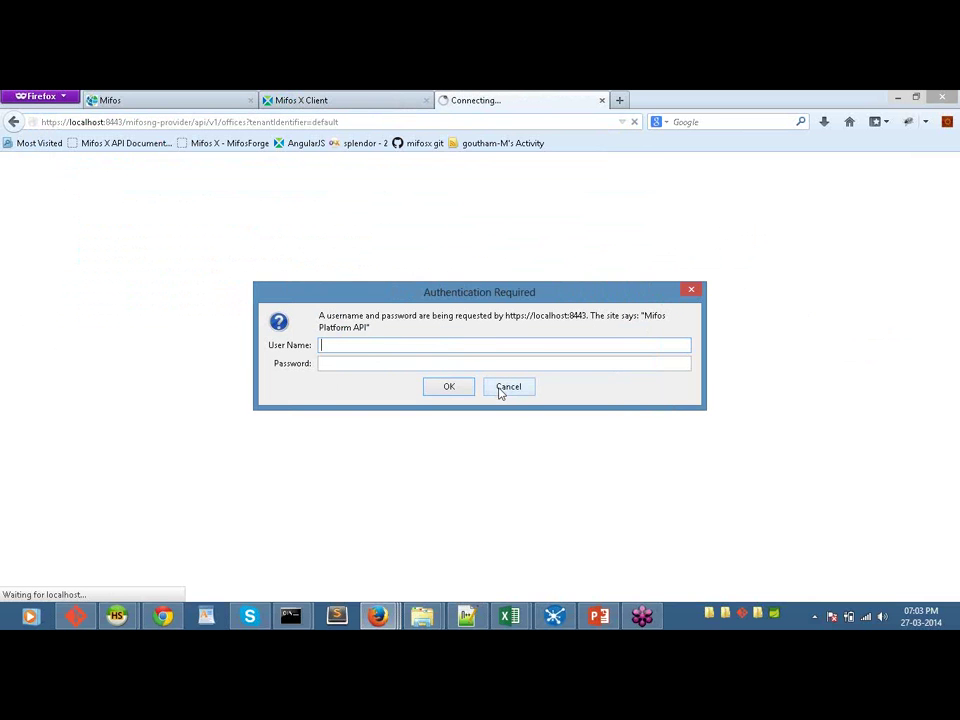
click(501, 390)
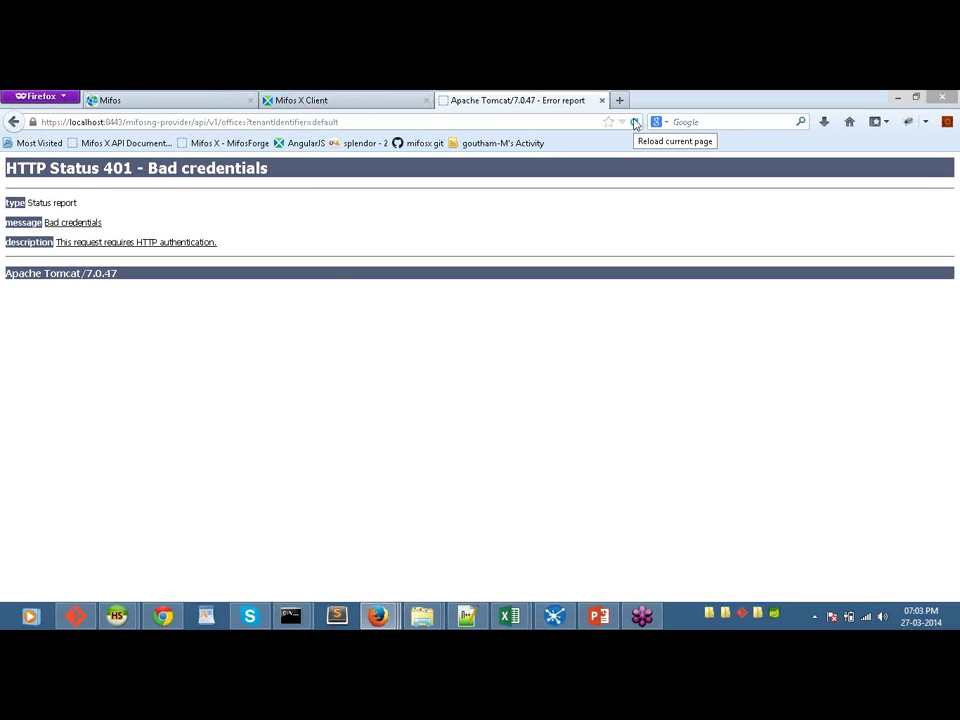
click(634, 122)
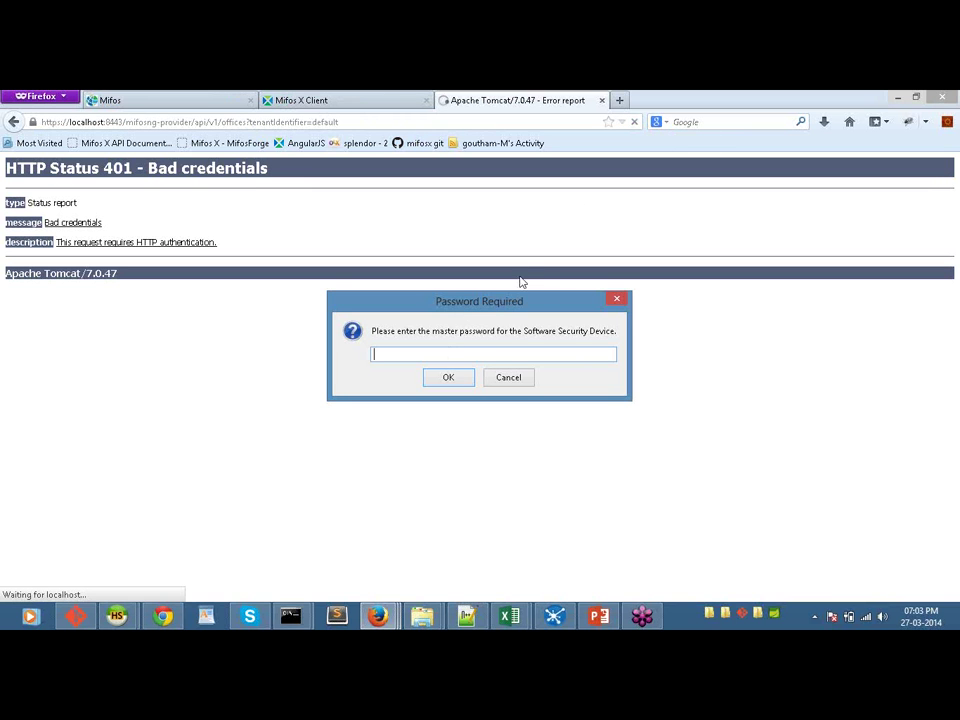
Step: Retry the offices API login twice as the admin user with different passwords
click(508, 378)
text(admin)
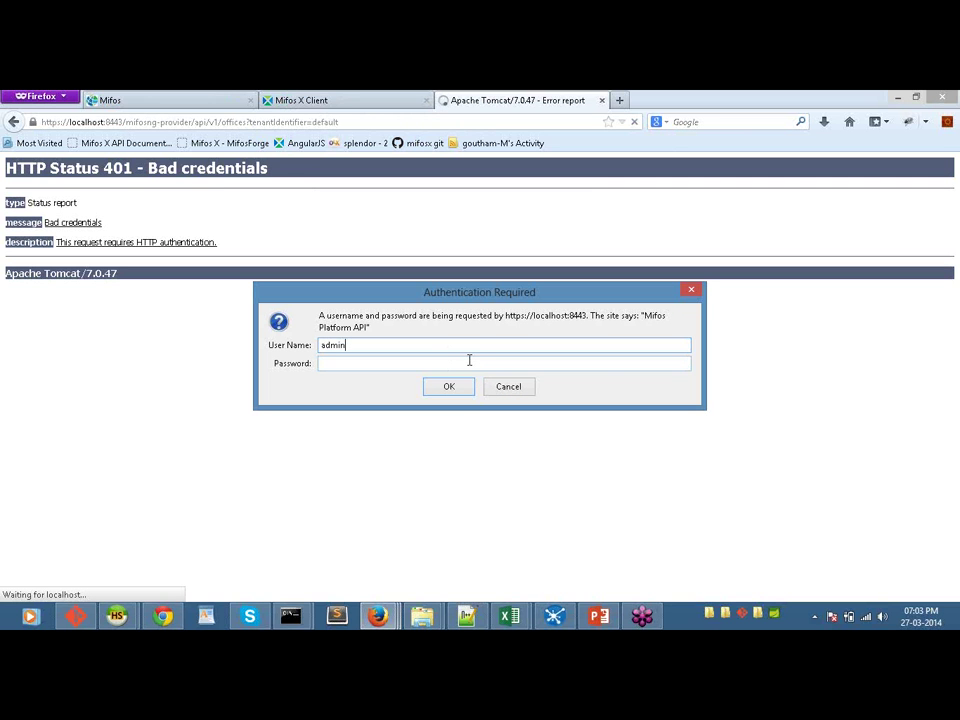
key(Tab)
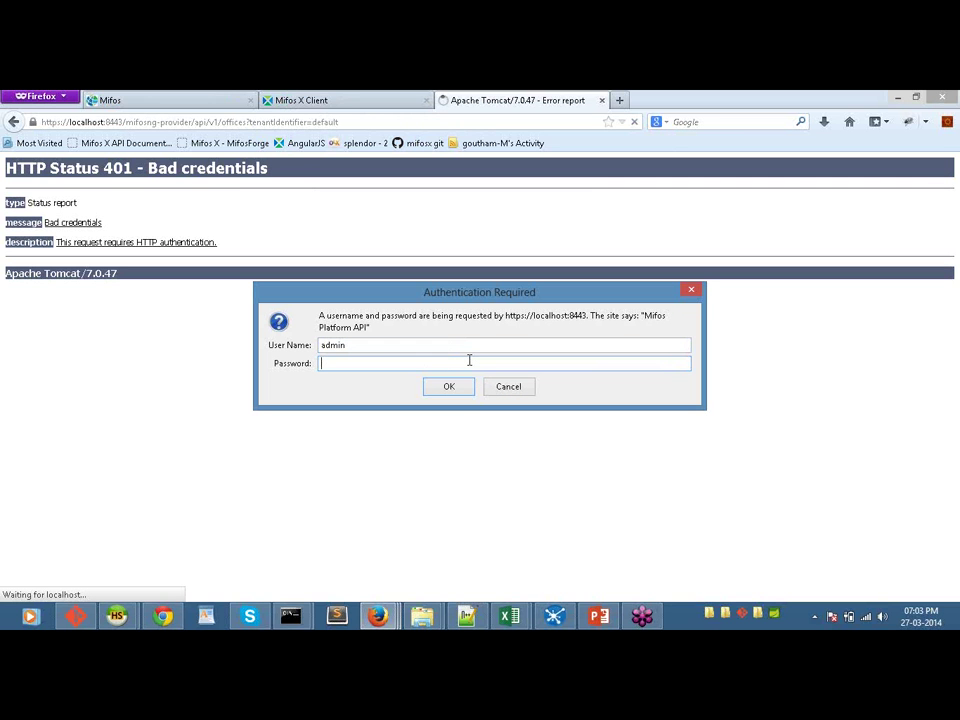
text(massword)
click(461, 389)
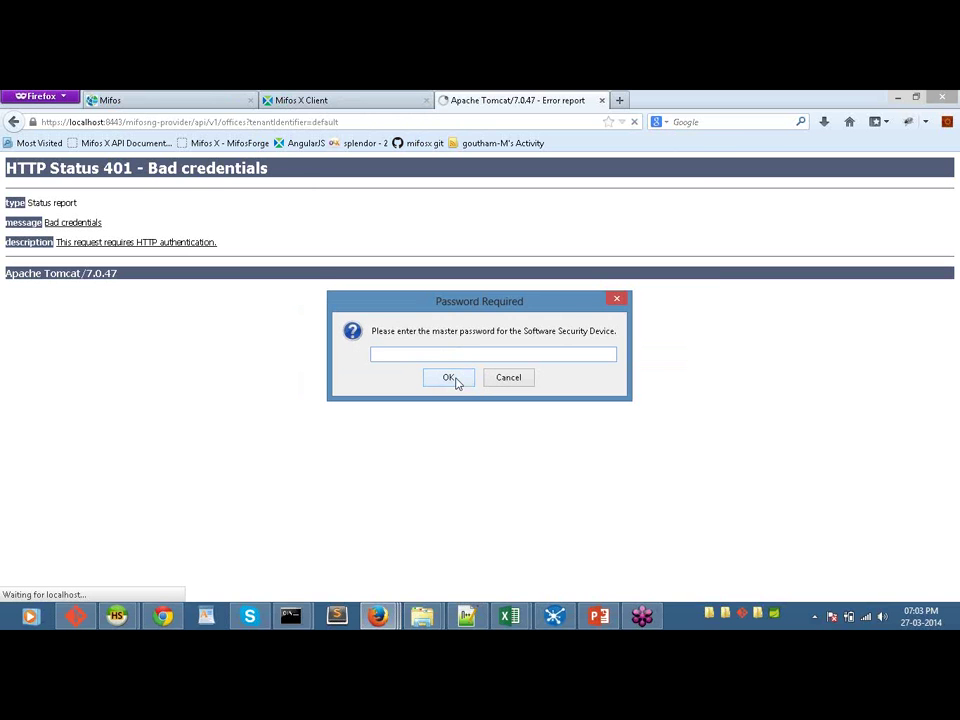
click(507, 378)
text(a)
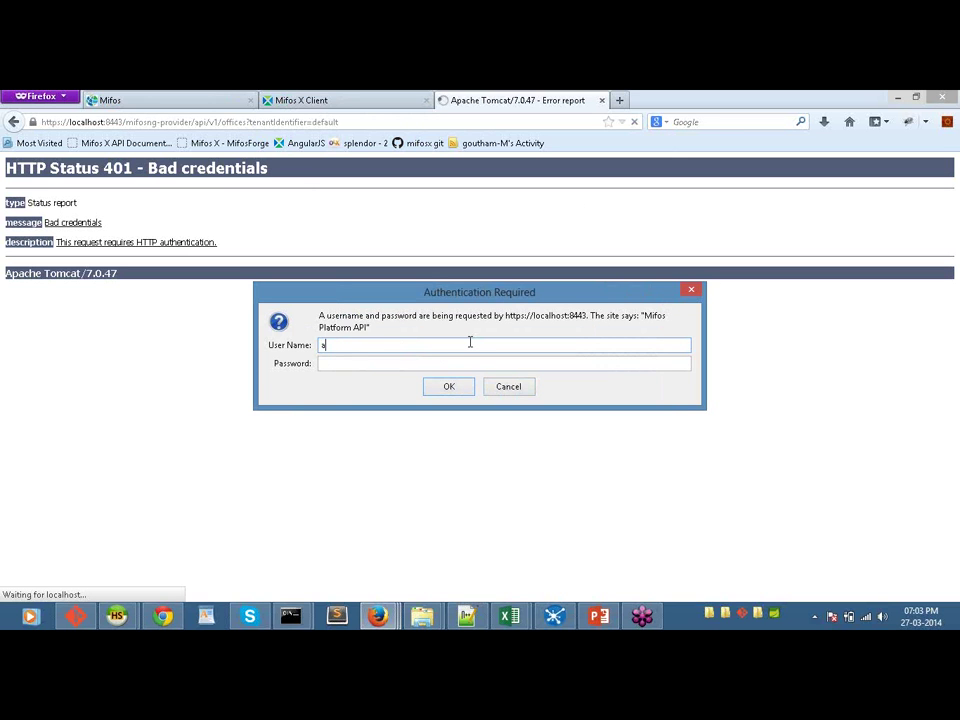
text(dmin)
key(Tab)
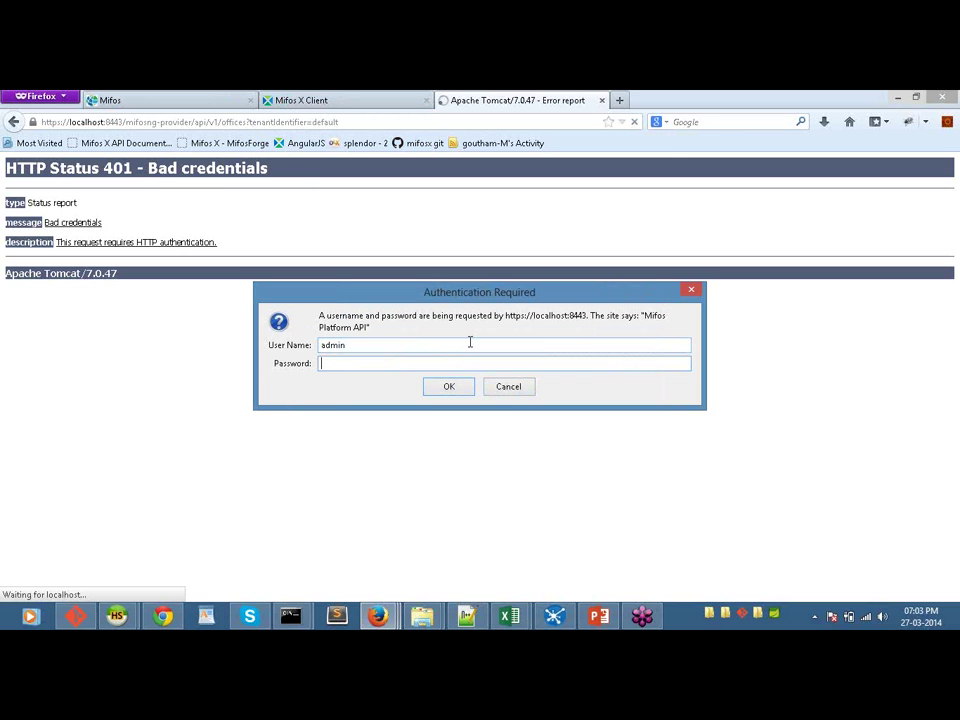
text(password)
click(452, 388)
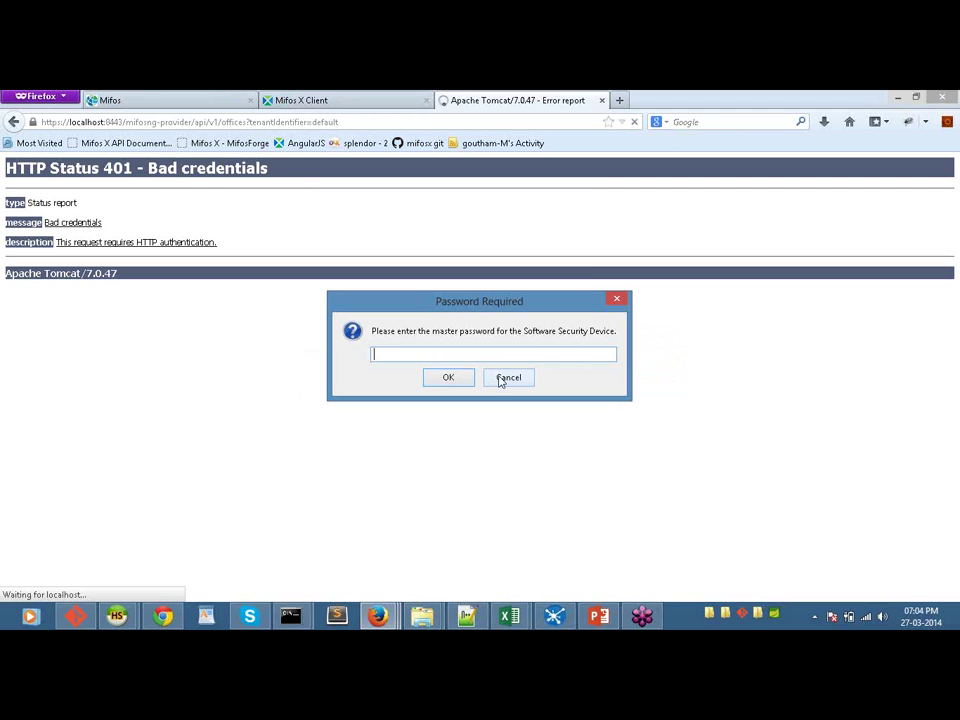
Step: Unlock saved logins with the master password, resubmit as admin, then cancel the login prompt
text(•••••••)
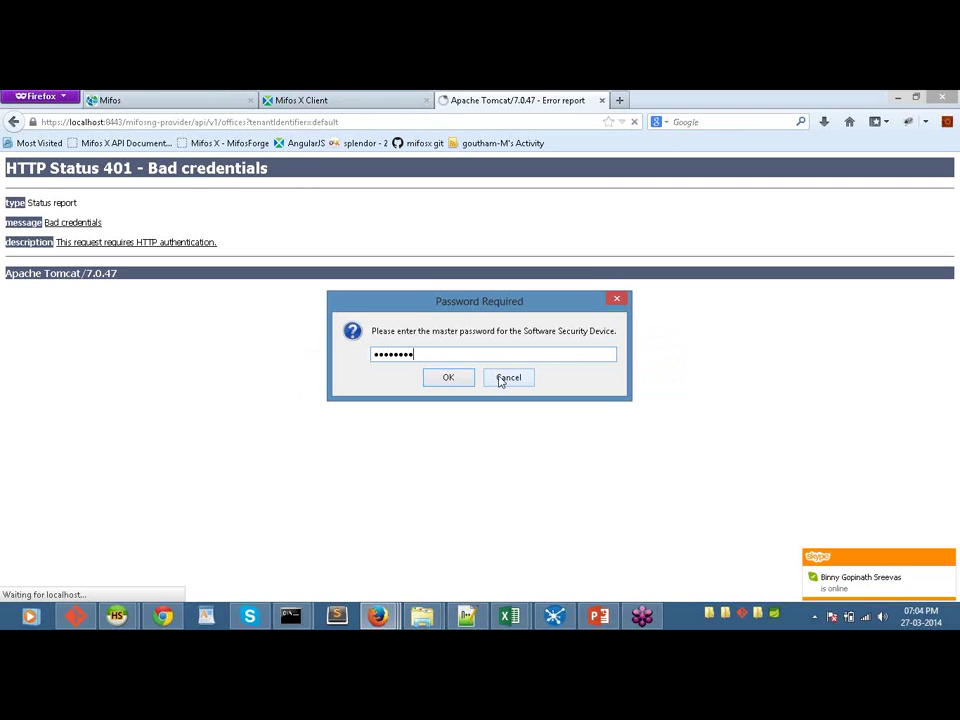
text(•••••••••)
key(Return)
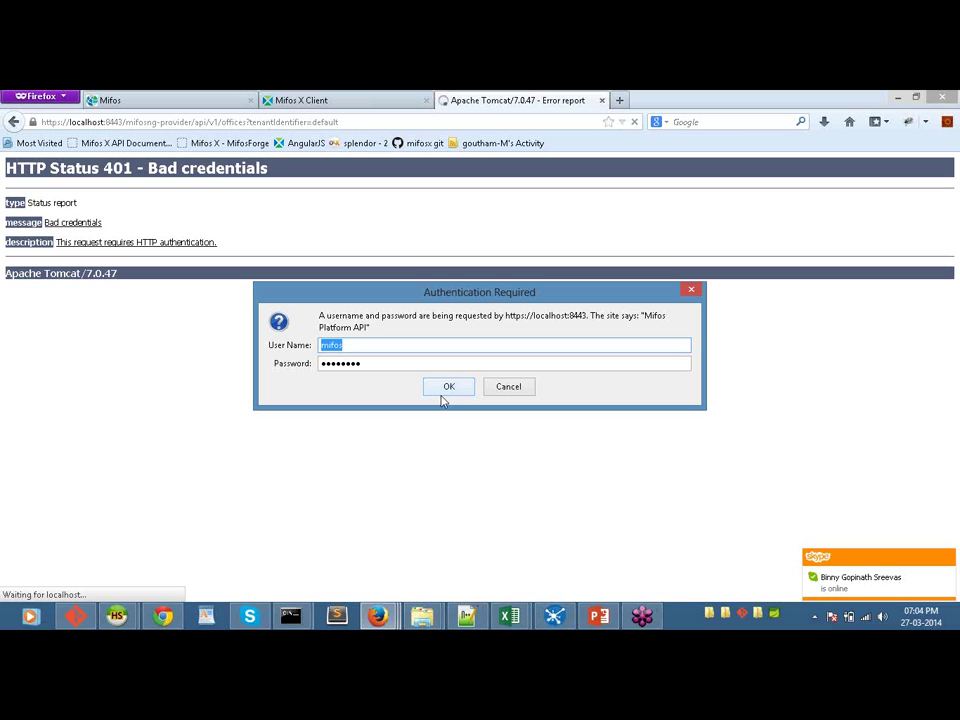
key(BackSpace)
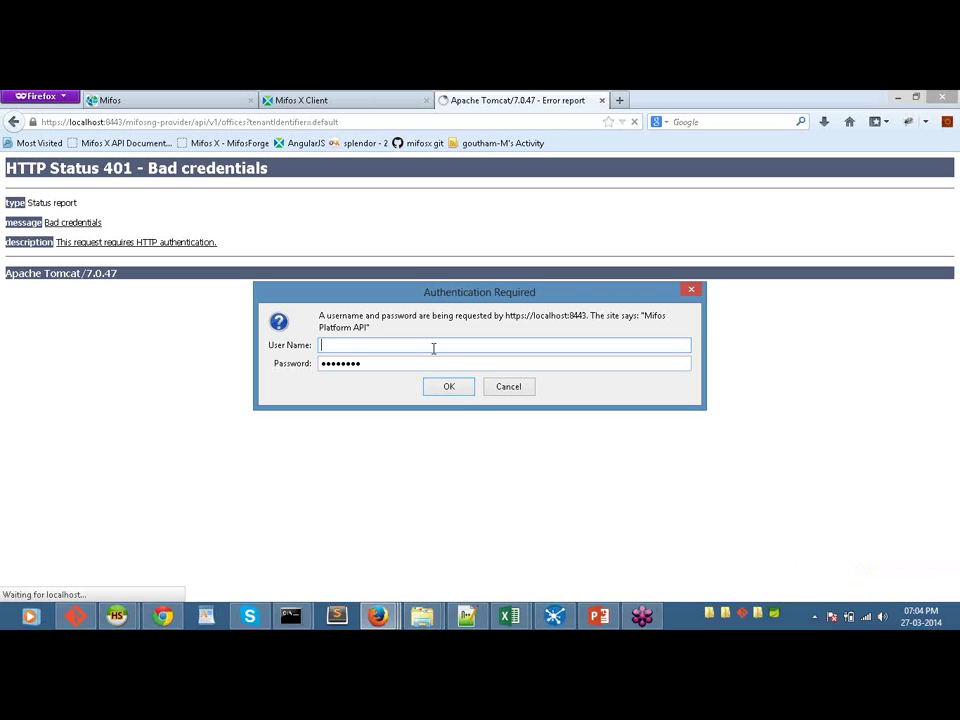
text(admin)
click(418, 366)
click(446, 389)
click(508, 387)
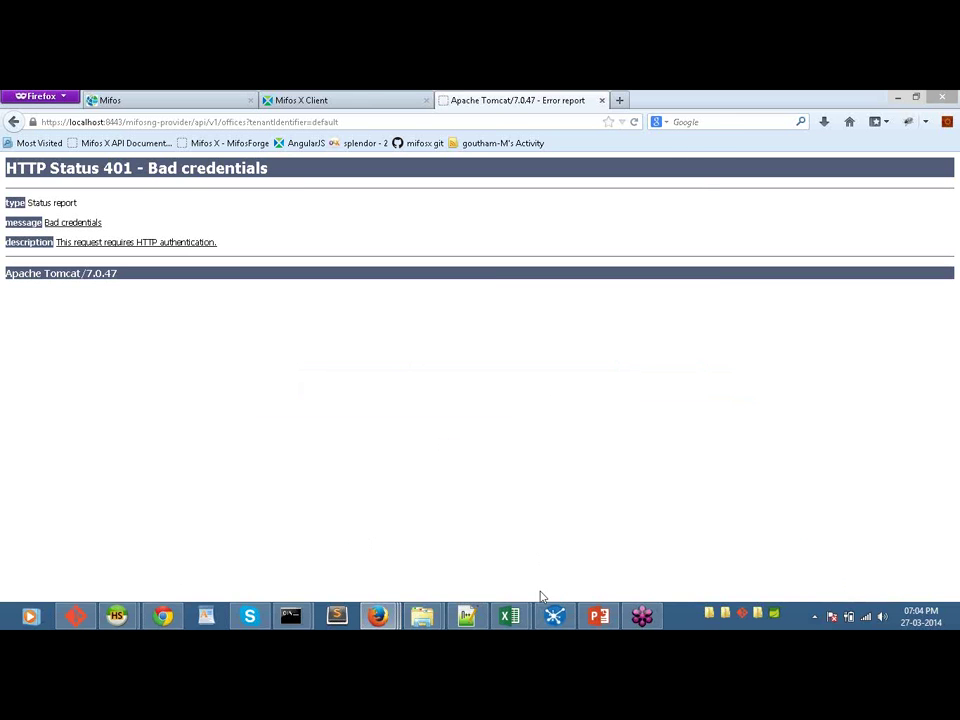
mouse_move(554, 618)
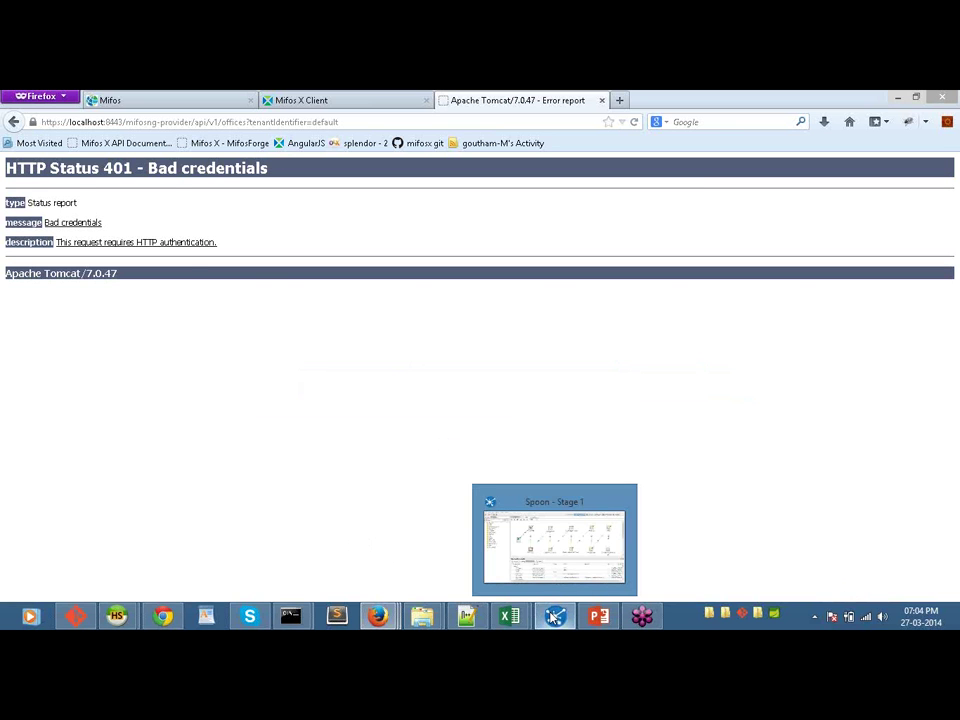
Step: Back in Spoon's Stage 1 job, open the job referenced by the Loan Product details entry
click(553, 617)
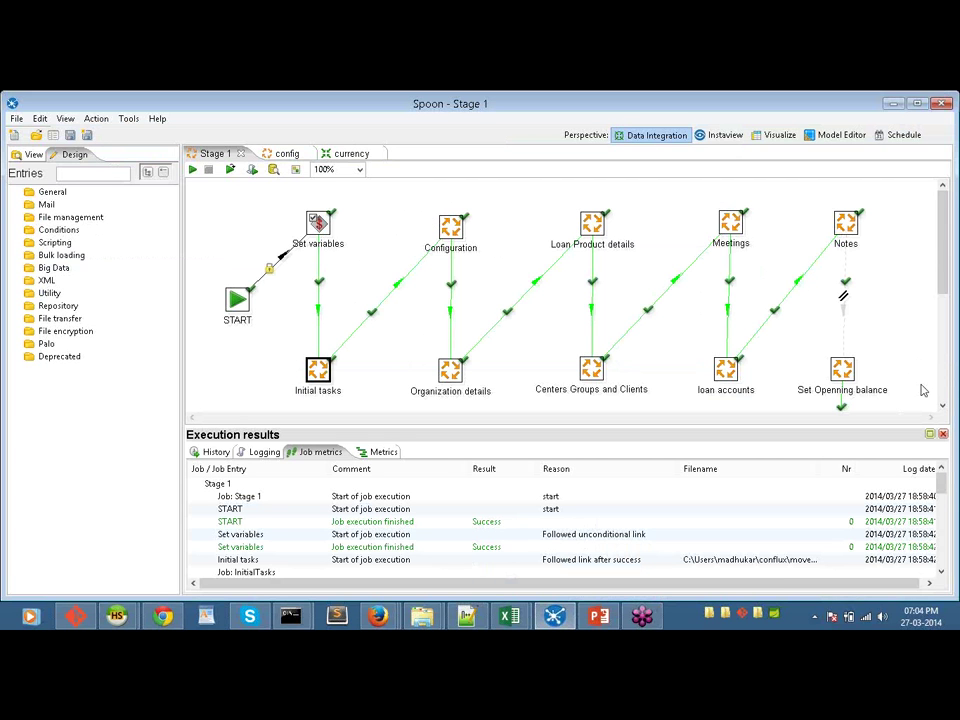
click(940, 408)
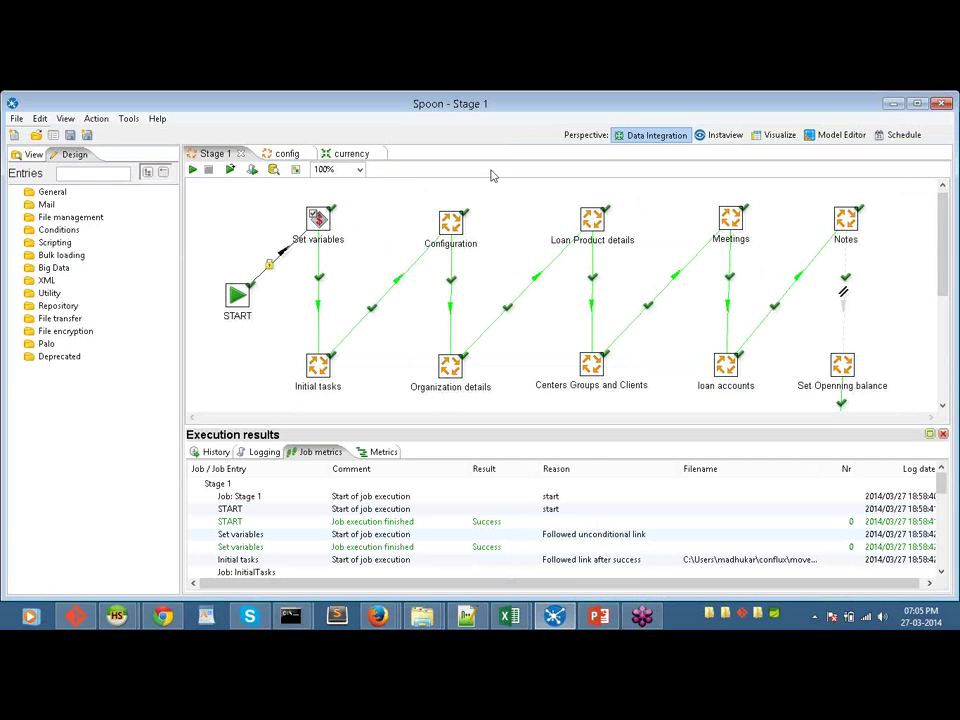
right_click(447, 231)
click(401, 244)
right_click(596, 229)
mouse_move(804, 250)
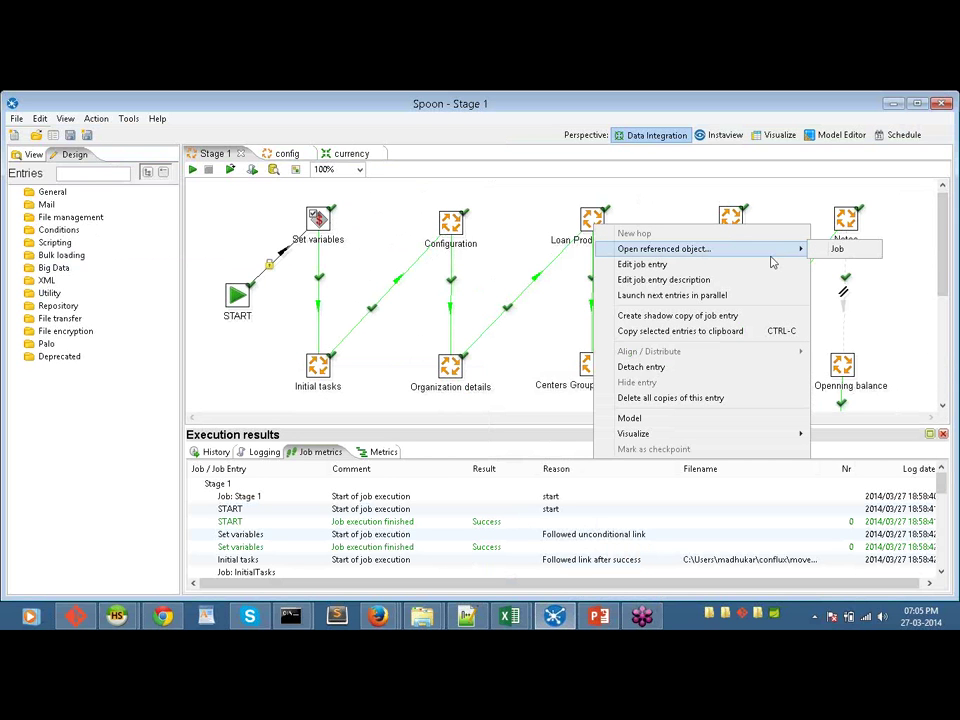
click(822, 250)
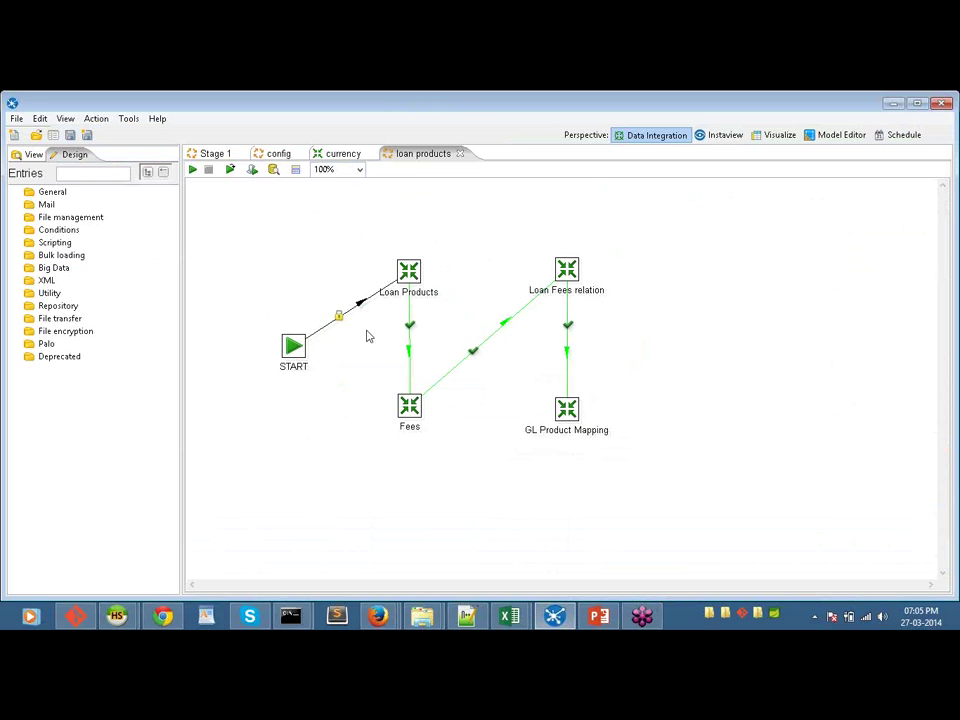
Step: Open the loanproducts transformation referenced by the Loan Products job entry
mouse_move(410, 280)
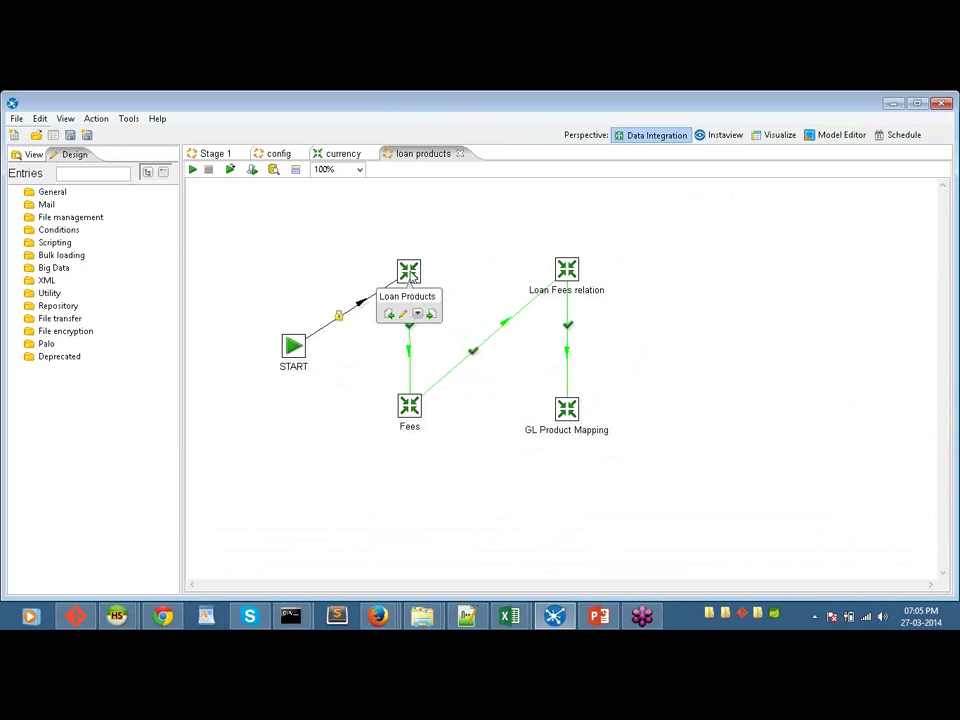
right_click(409, 271)
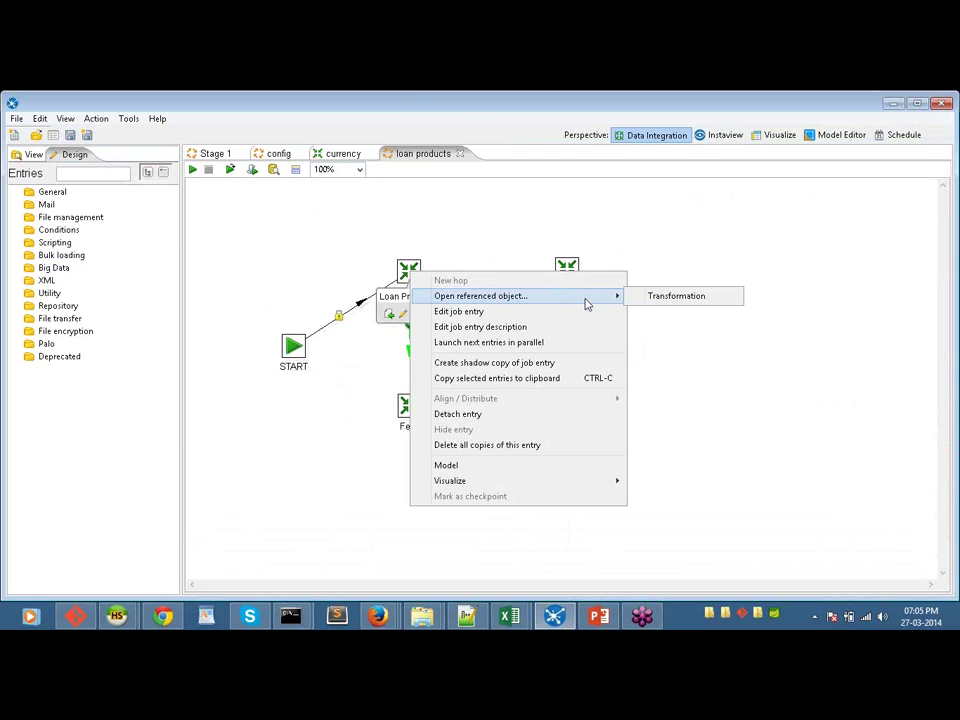
mouse_move(614, 296)
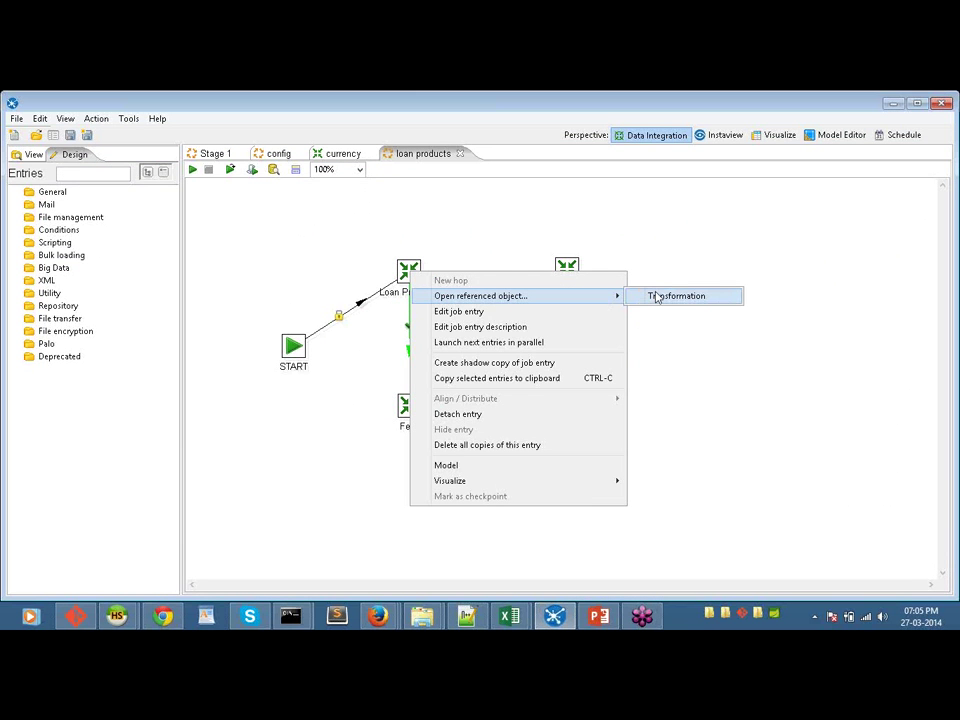
click(657, 296)
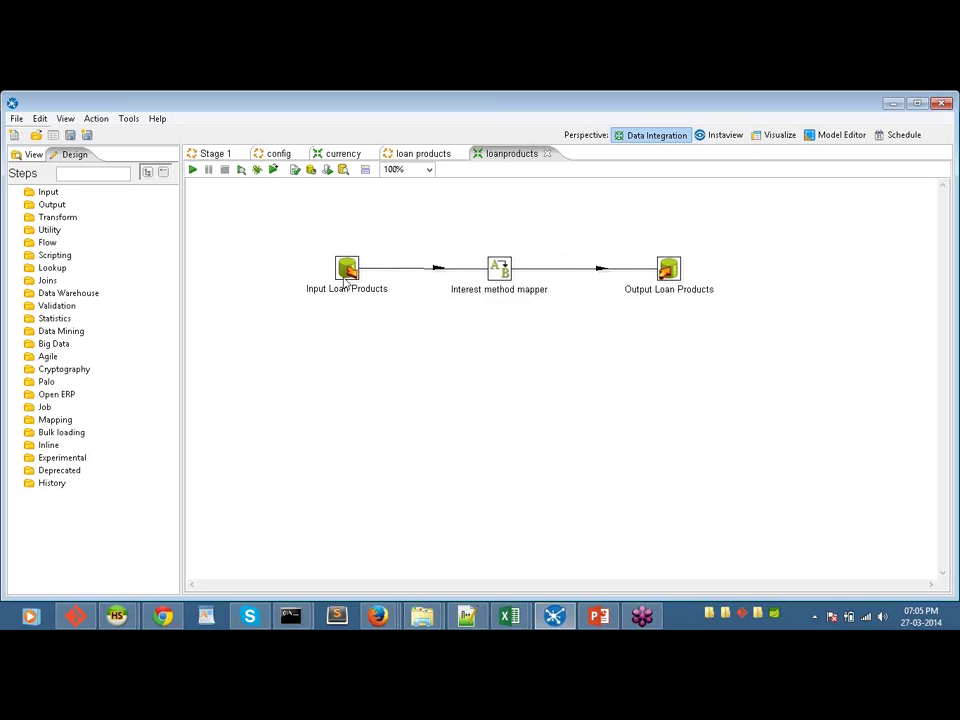
mouse_move(349, 272)
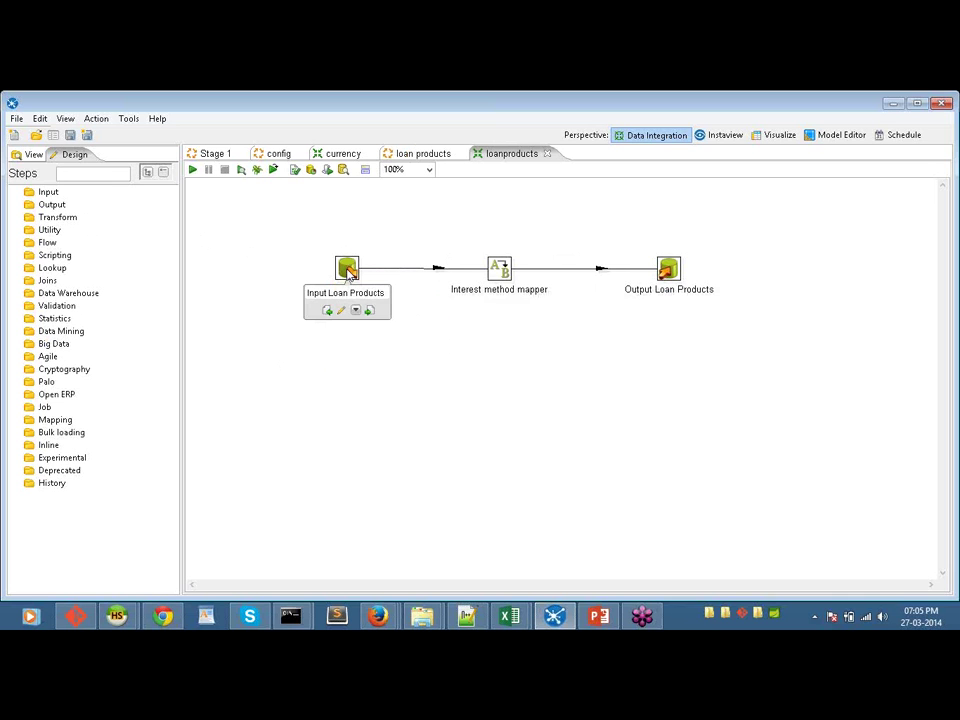
Step: Open Input Loan Products, scroll through its SourceDB SQL query, and request a preview
double_click(349, 272)
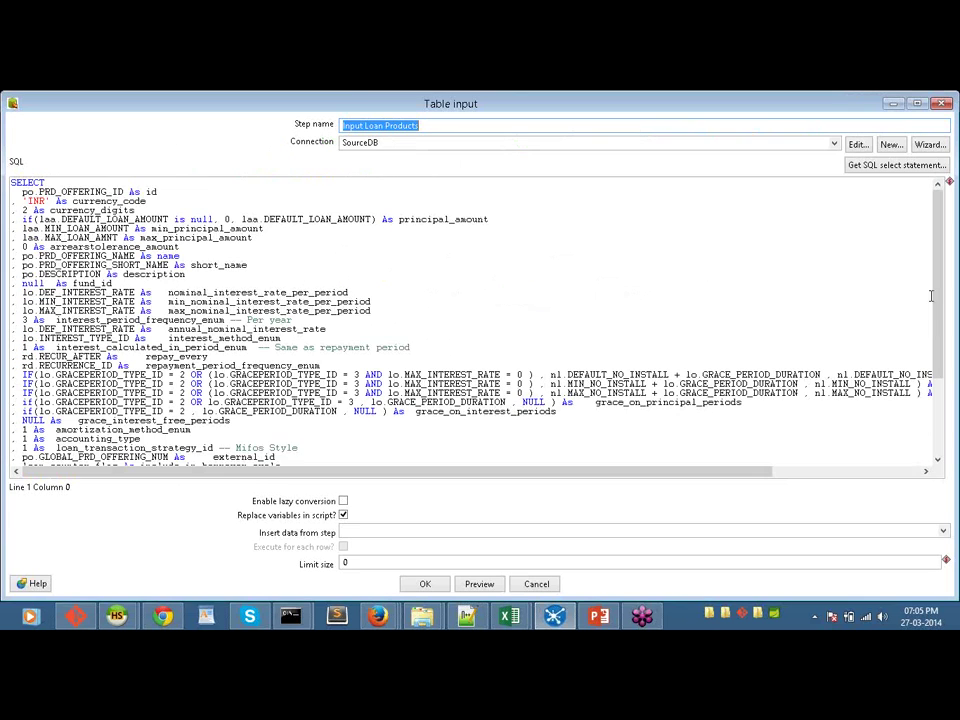
drag(936, 317, 937, 350)
scroll(622, 393, down, 4)
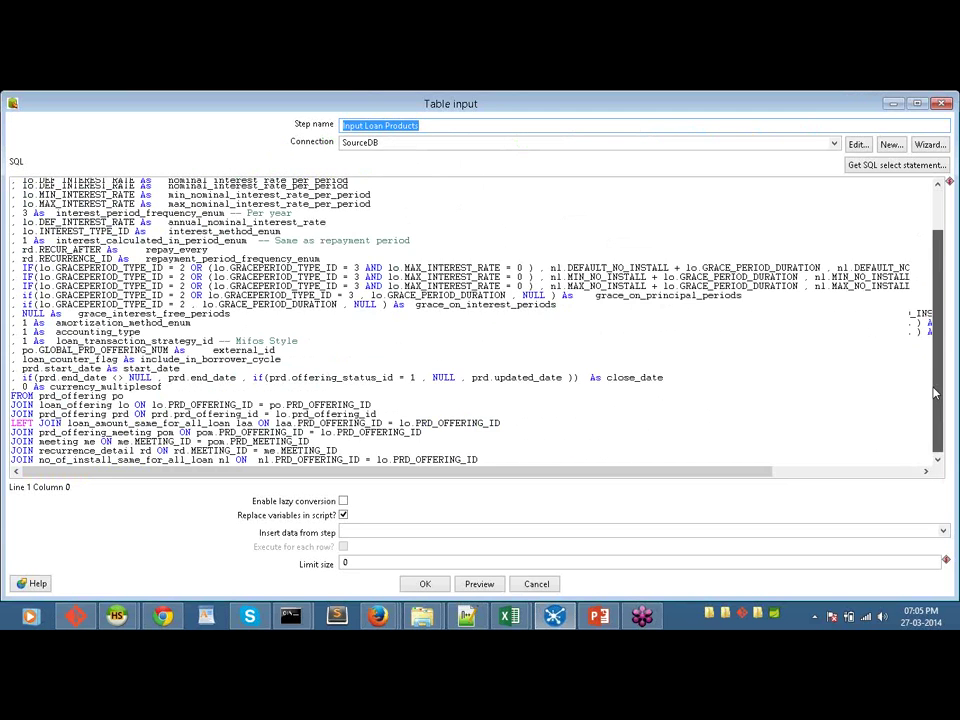
scroll(385, 370, up, 4)
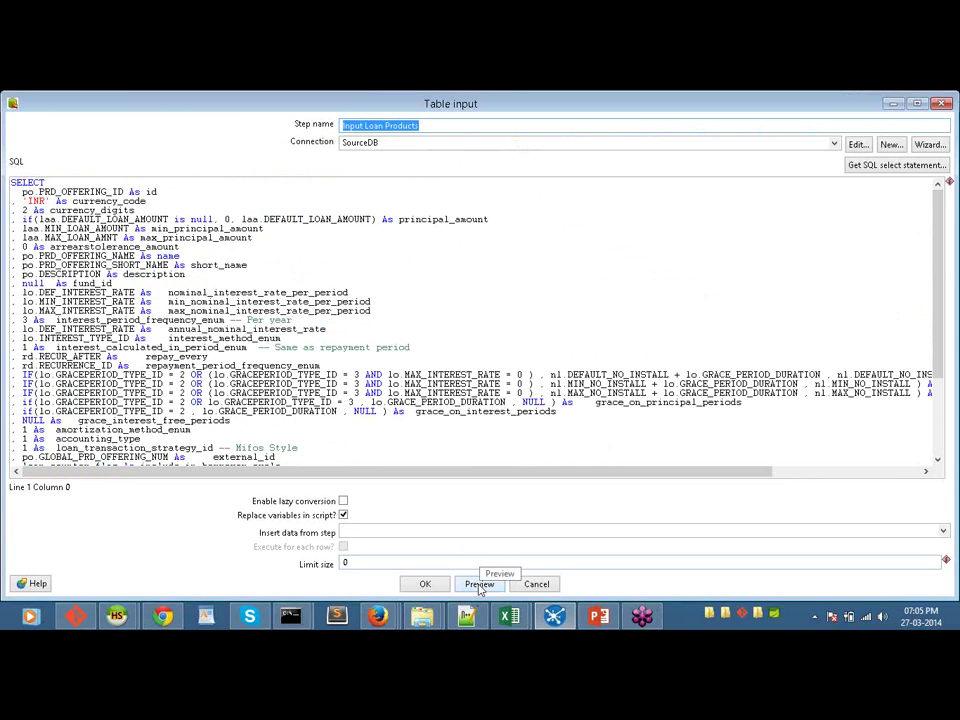
click(479, 585)
Step: Preview 10 rows of the Input Loan Products query, scroll across the grid, and close it
text(10)
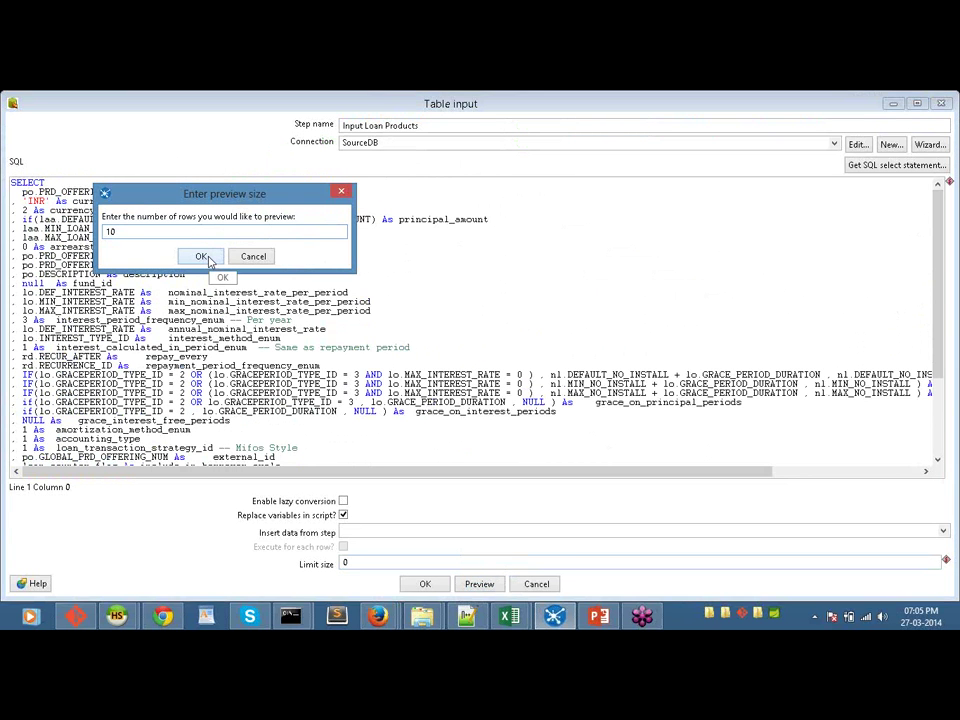
click(207, 258)
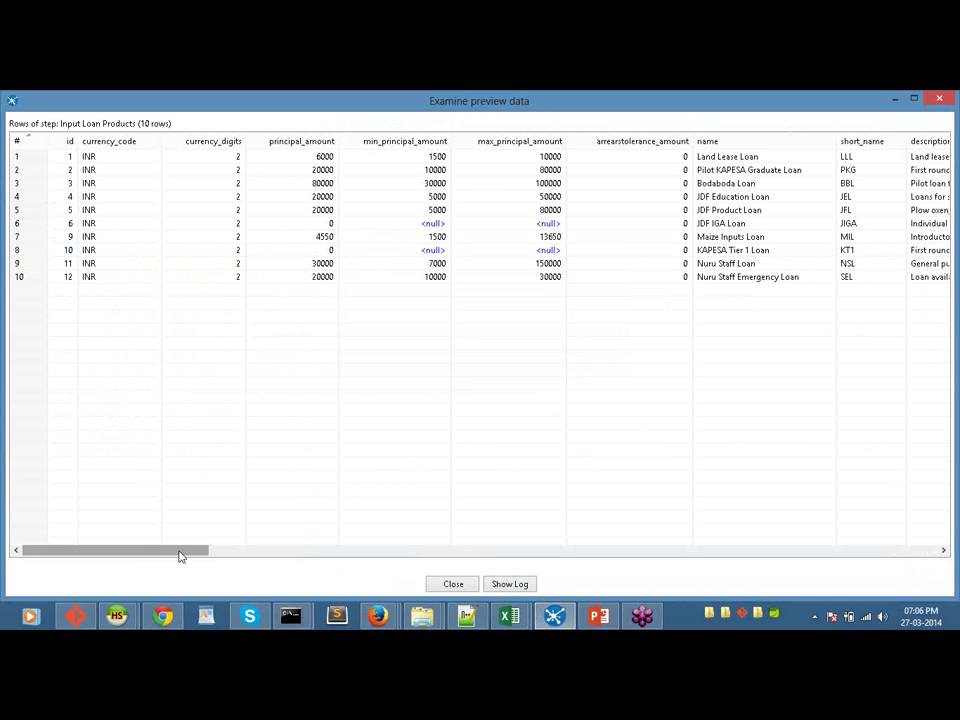
drag(180, 556, 30, 540)
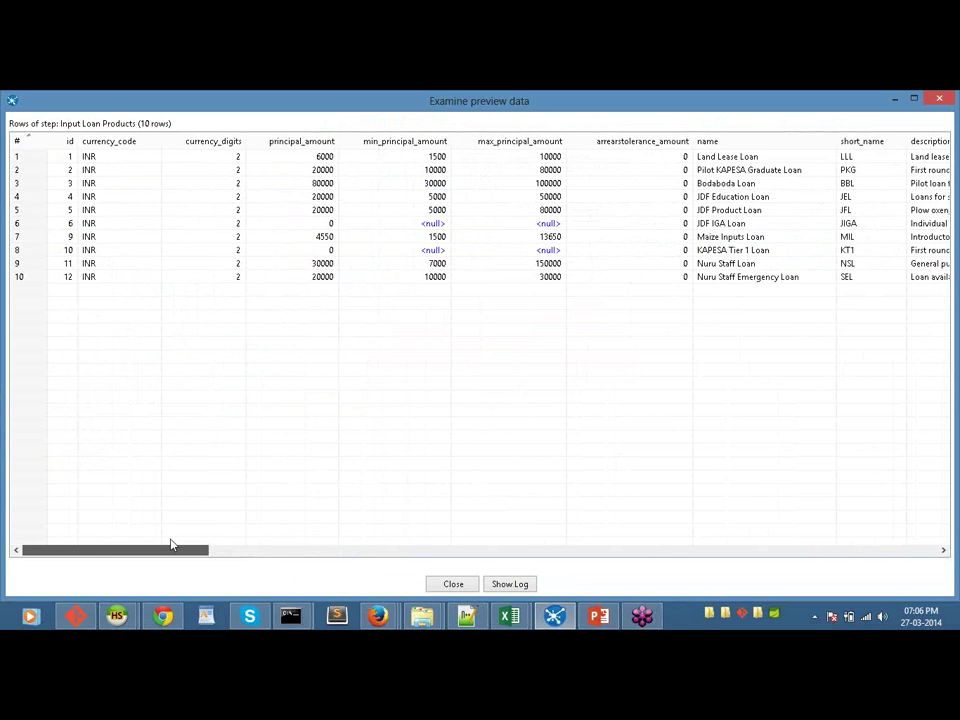
drag(171, 545, 268, 551)
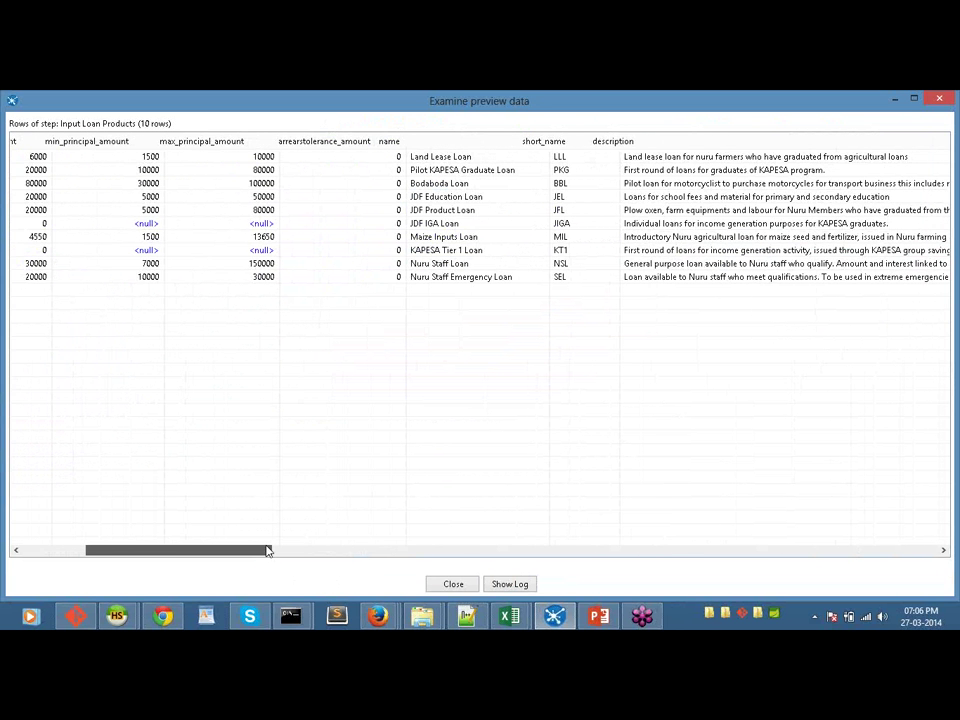
drag(268, 551, 850, 550)
key(Escape)
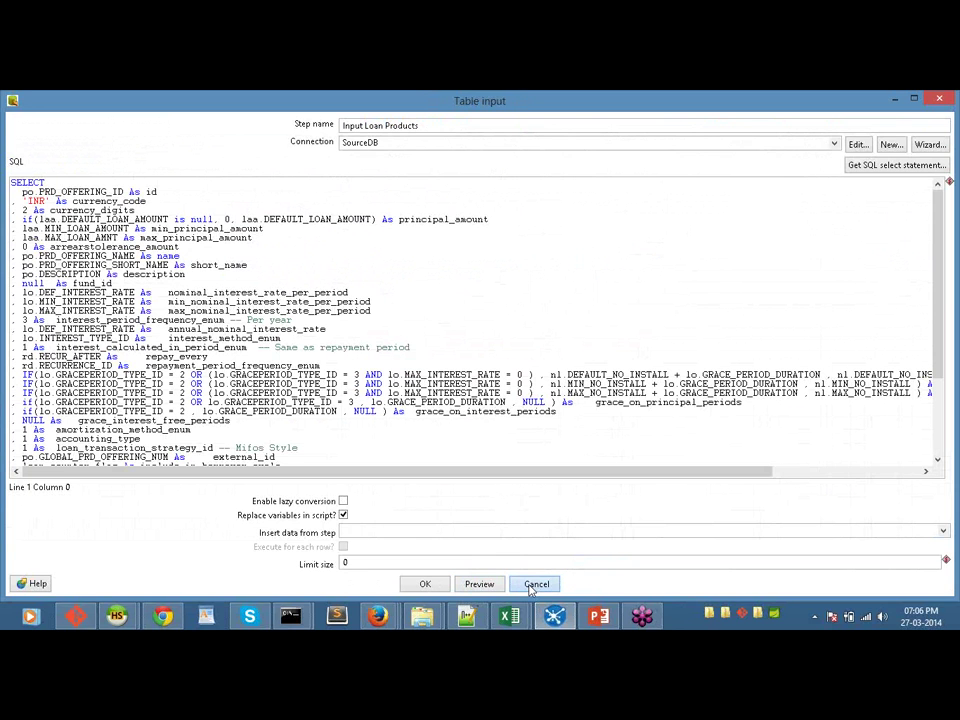
click(536, 584)
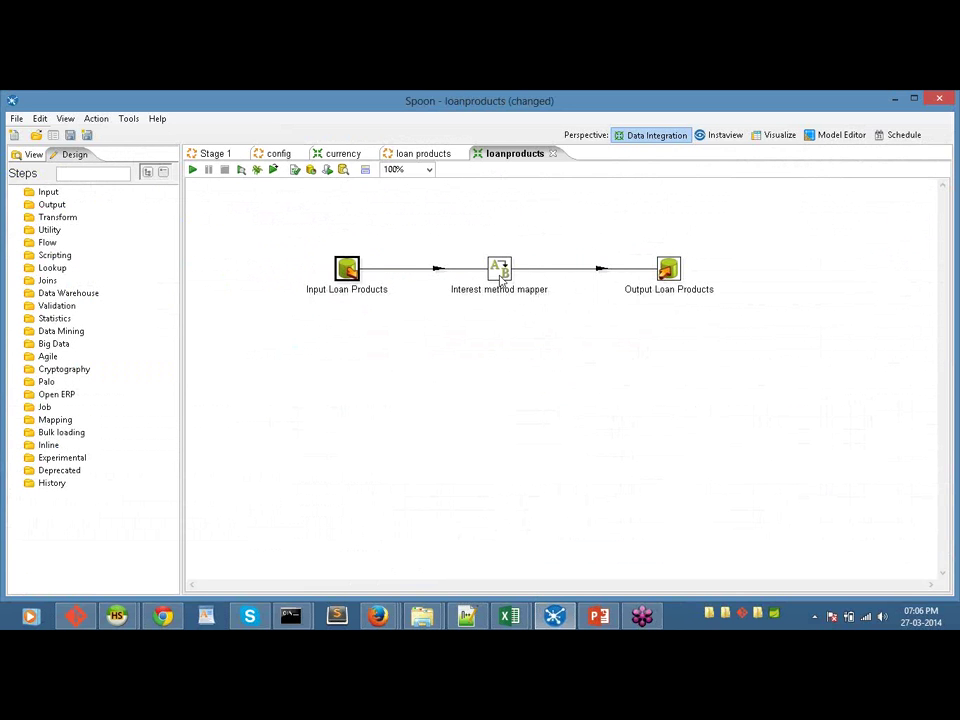
double_click(498, 272)
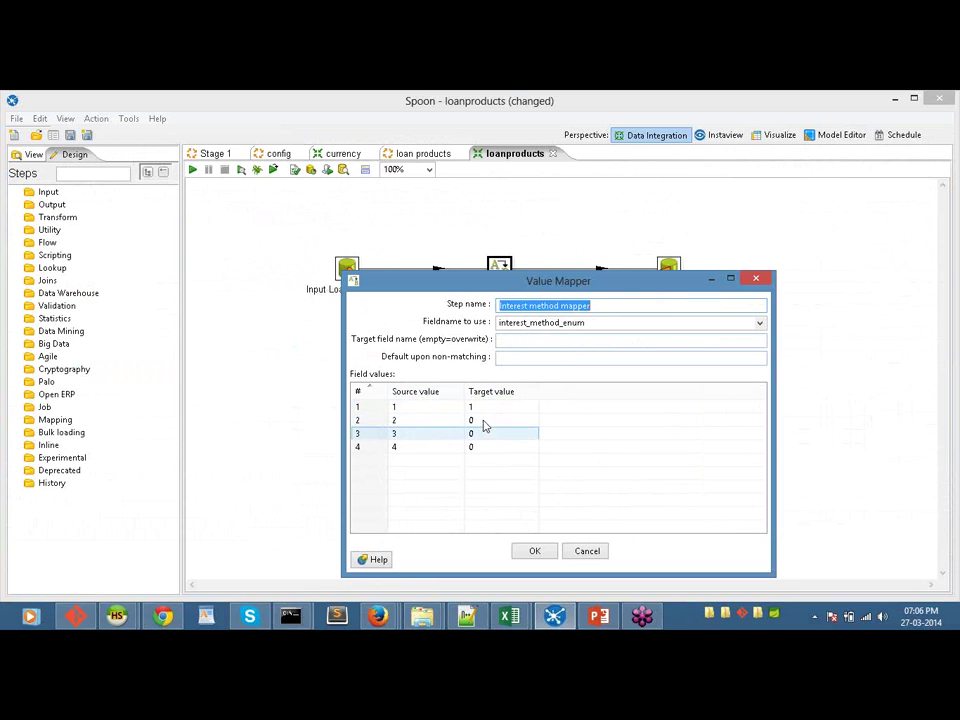
click(585, 552)
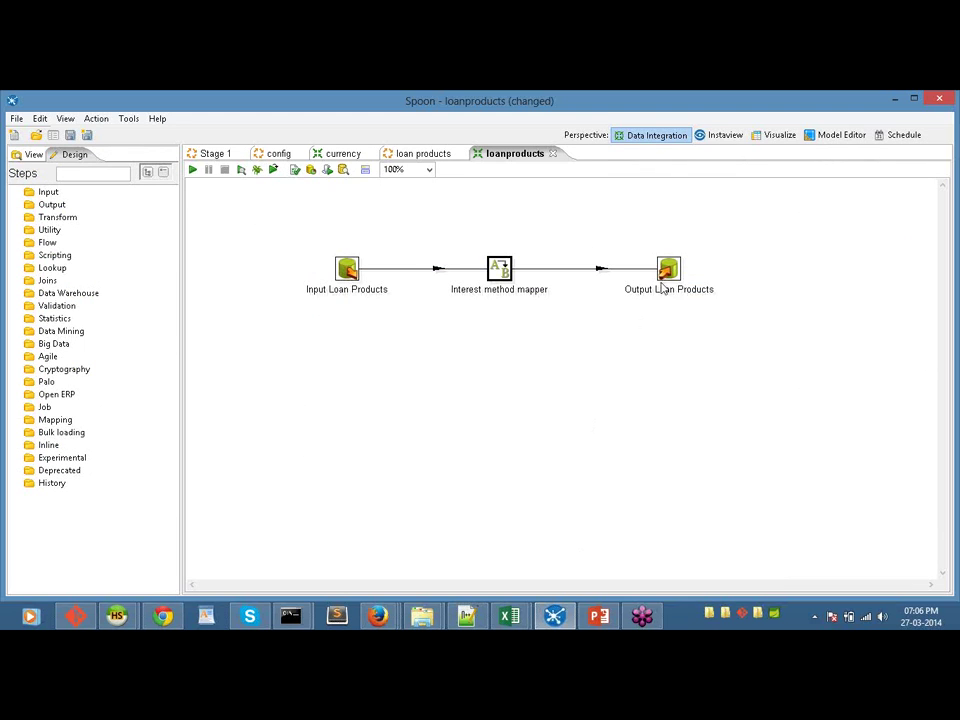
mouse_move(667, 276)
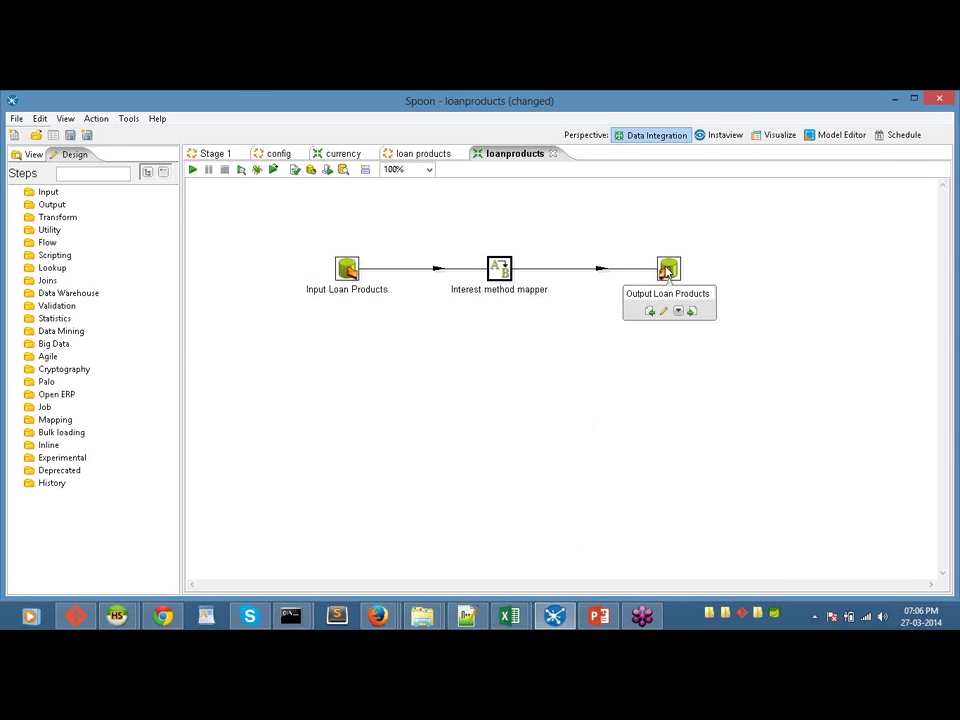
Step: Review Output Loan Products' database fields, close it unchanged, and return to the Stage 1 job
double_click(667, 270)
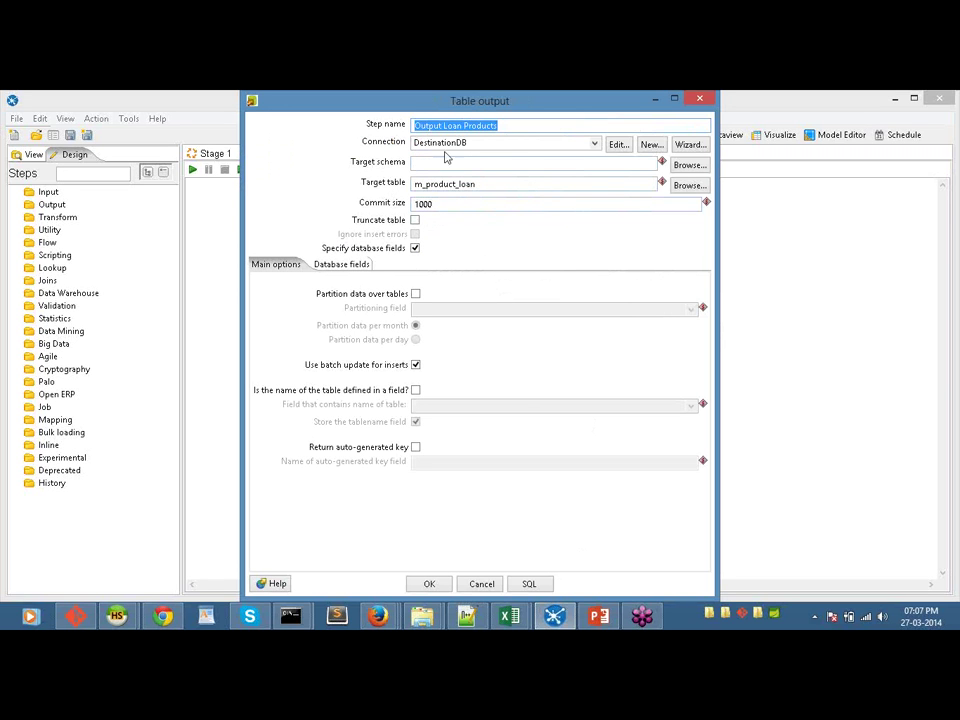
click(356, 268)
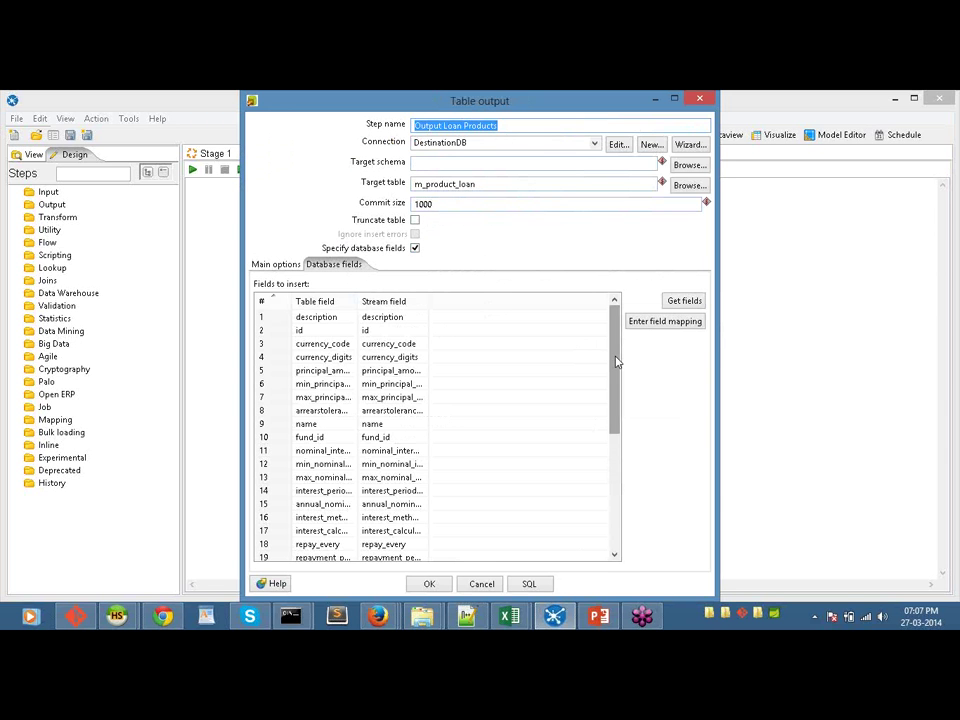
drag(617, 364, 617, 504)
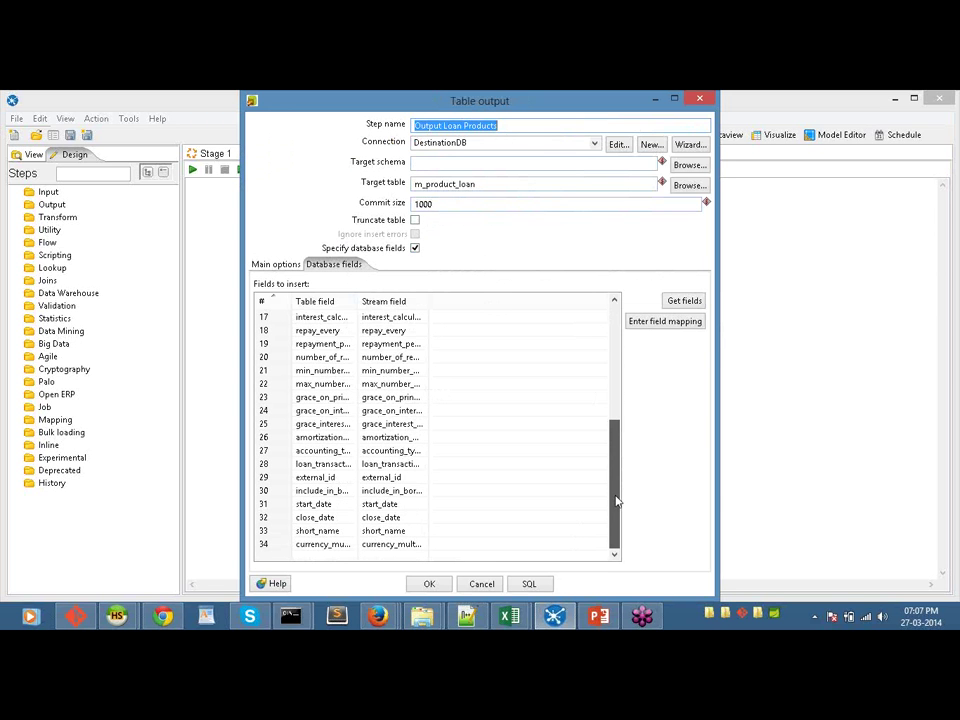
click(617, 410)
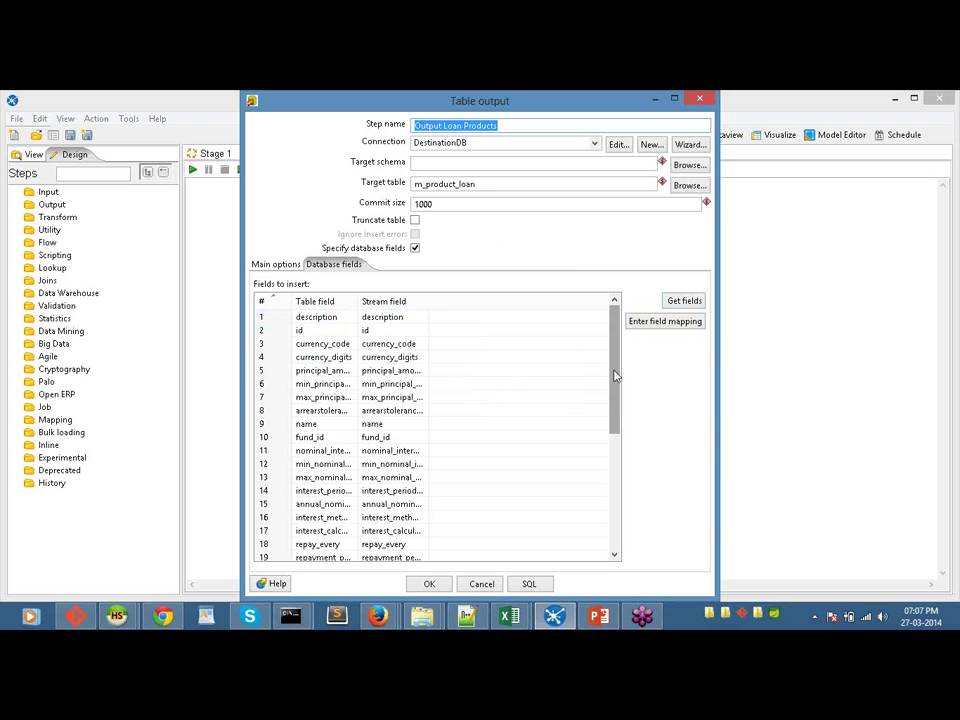
drag(615, 375, 615, 497)
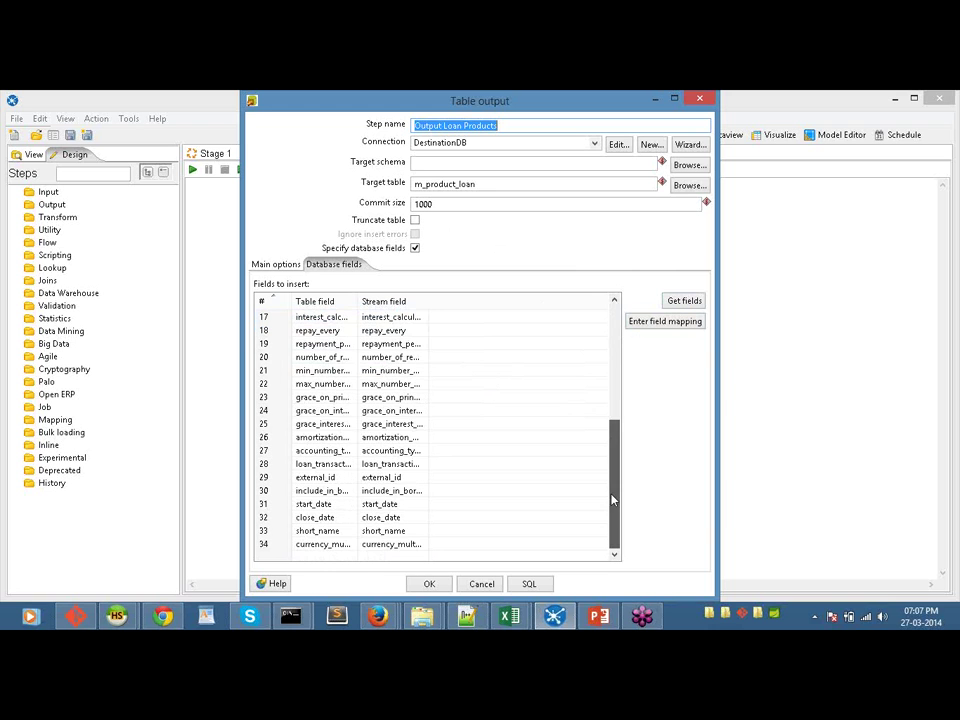
click(482, 585)
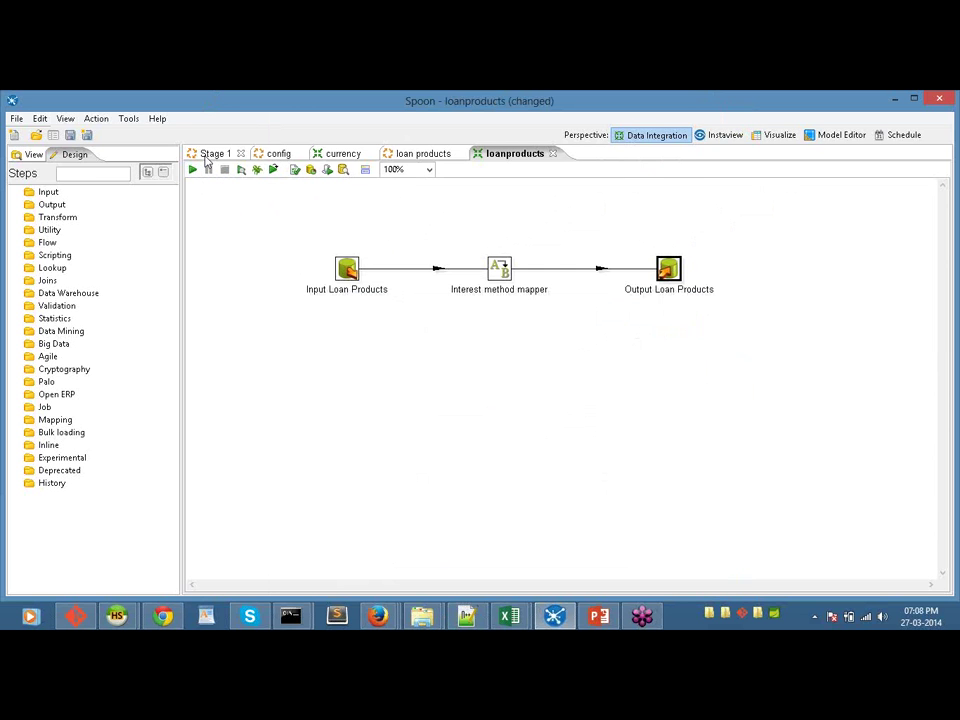
click(210, 155)
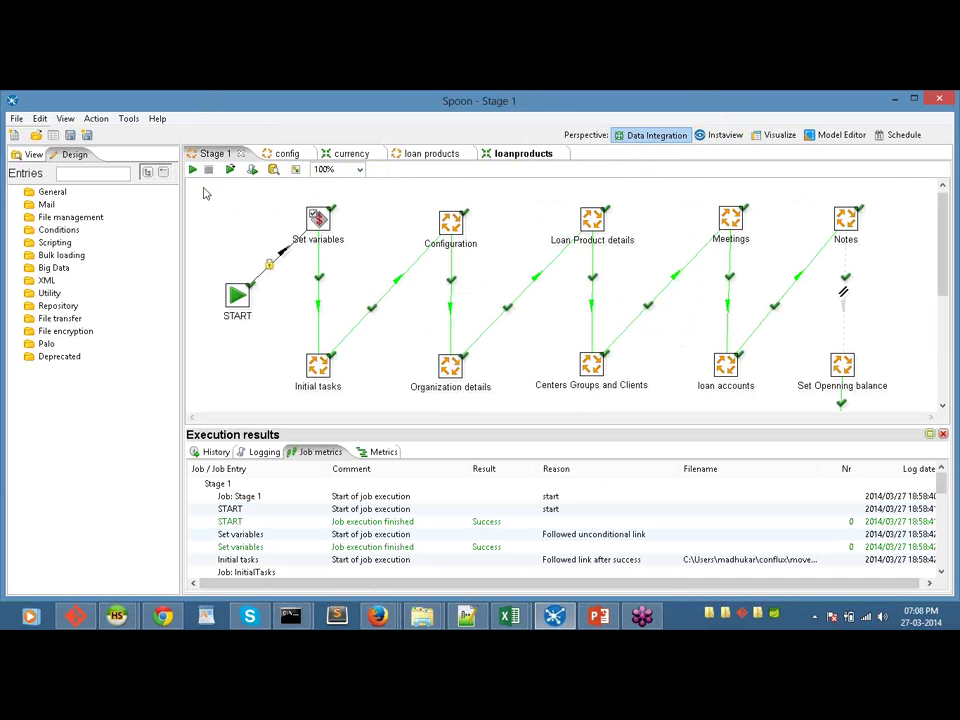
Step: Return to the Stage 1 job and open the clients job referenced by Centers Groups and Clients
click(520, 155)
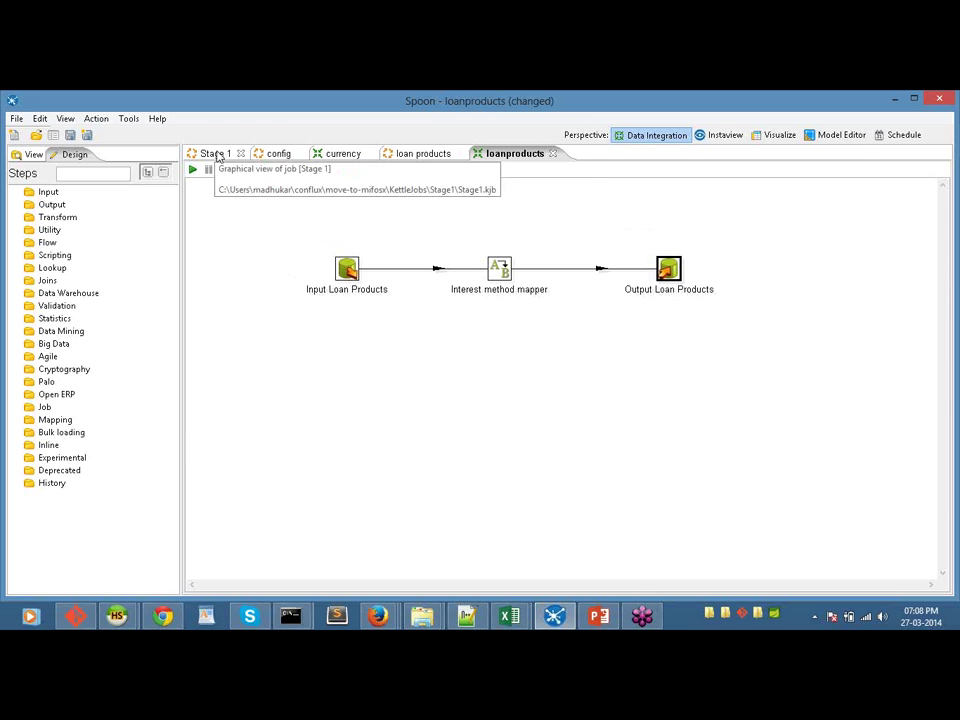
click(217, 155)
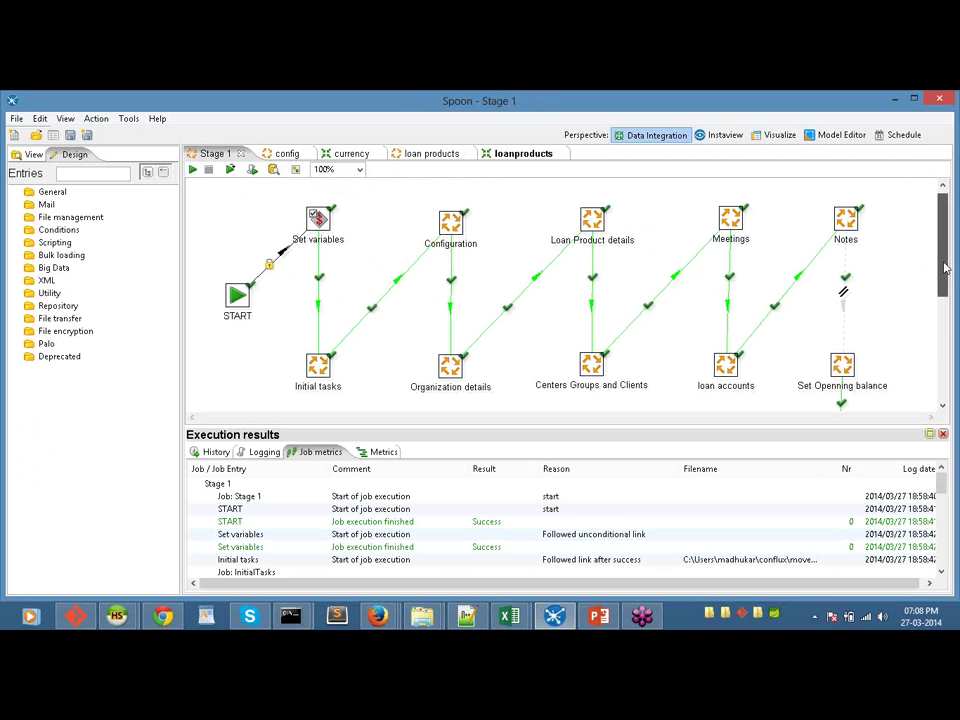
drag(945, 253, 927, 266)
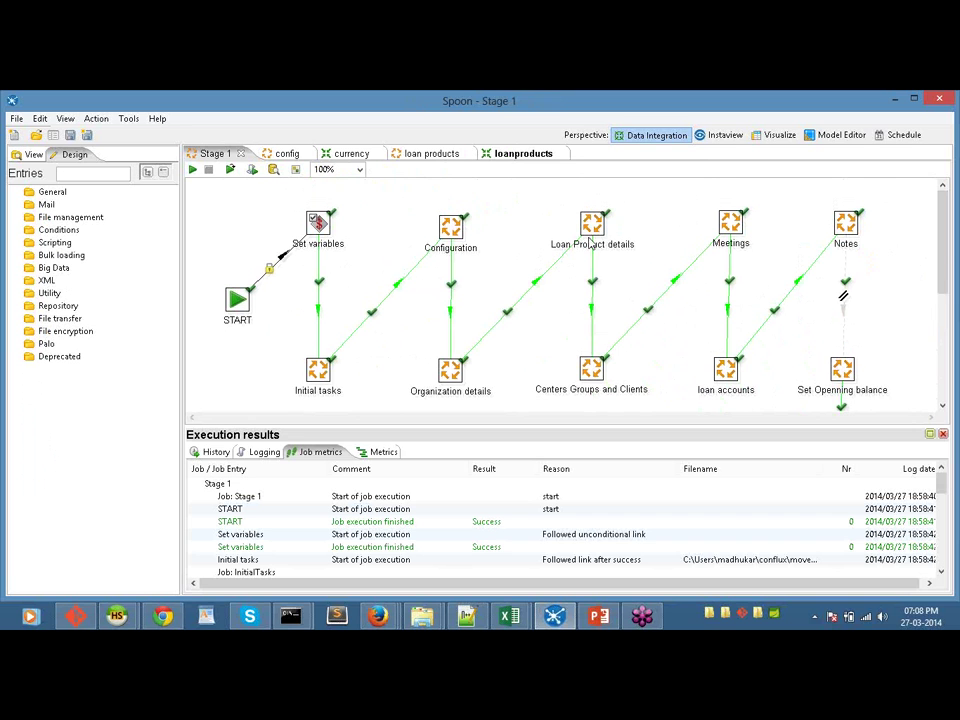
mouse_move(621, 393)
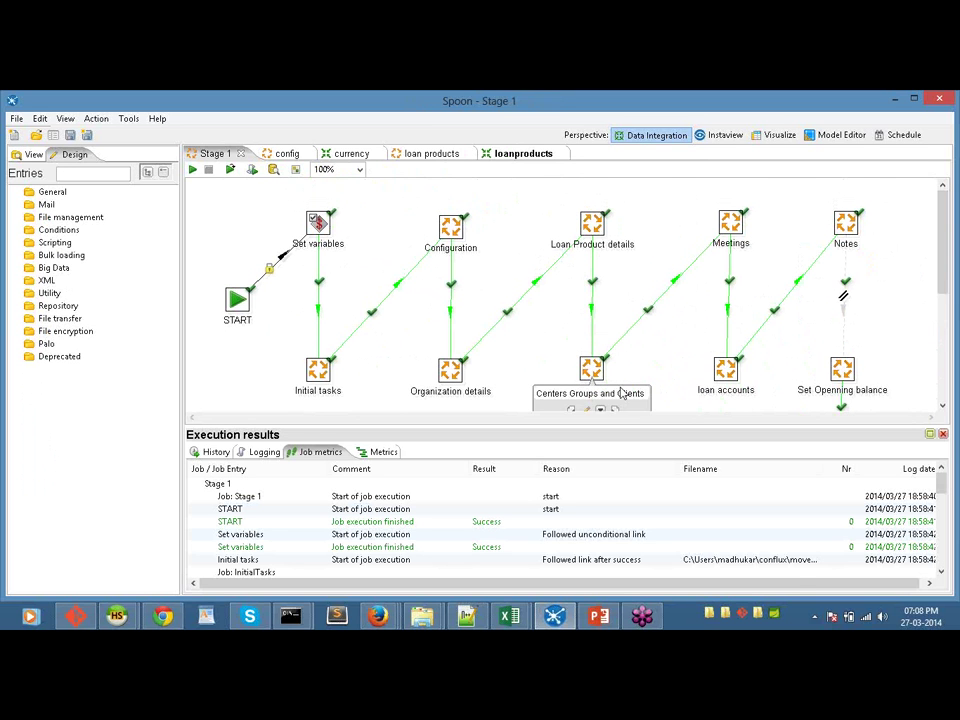
right_click(603, 364)
mouse_move(795, 383)
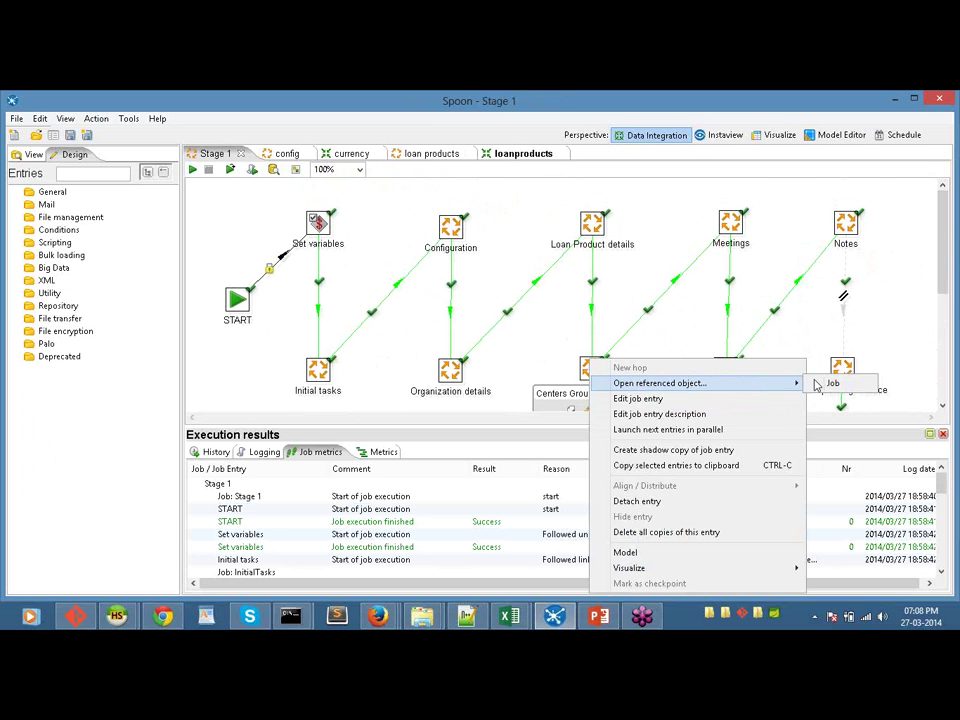
click(826, 383)
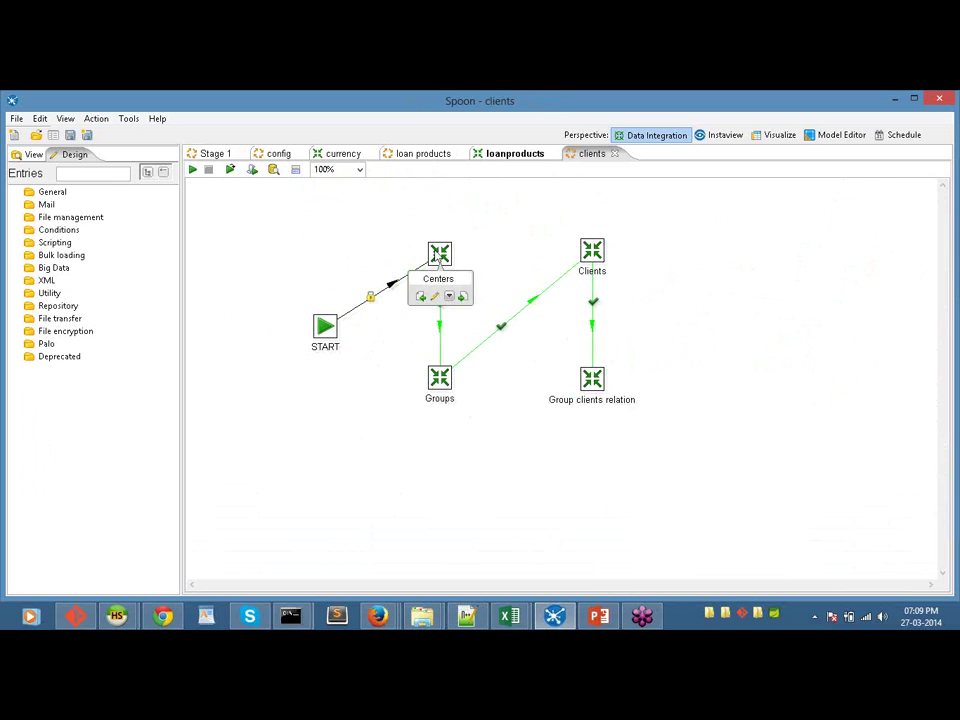
Step: Open the centers transformation referenced by the Centers entry
right_click(437, 256)
mouse_move(641, 279)
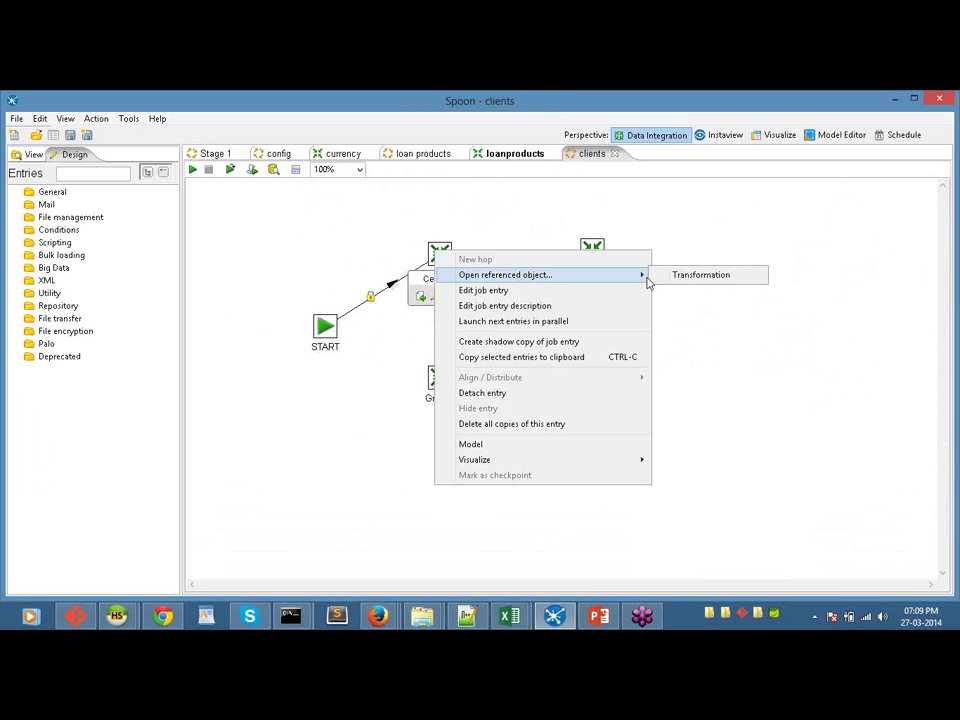
click(686, 275)
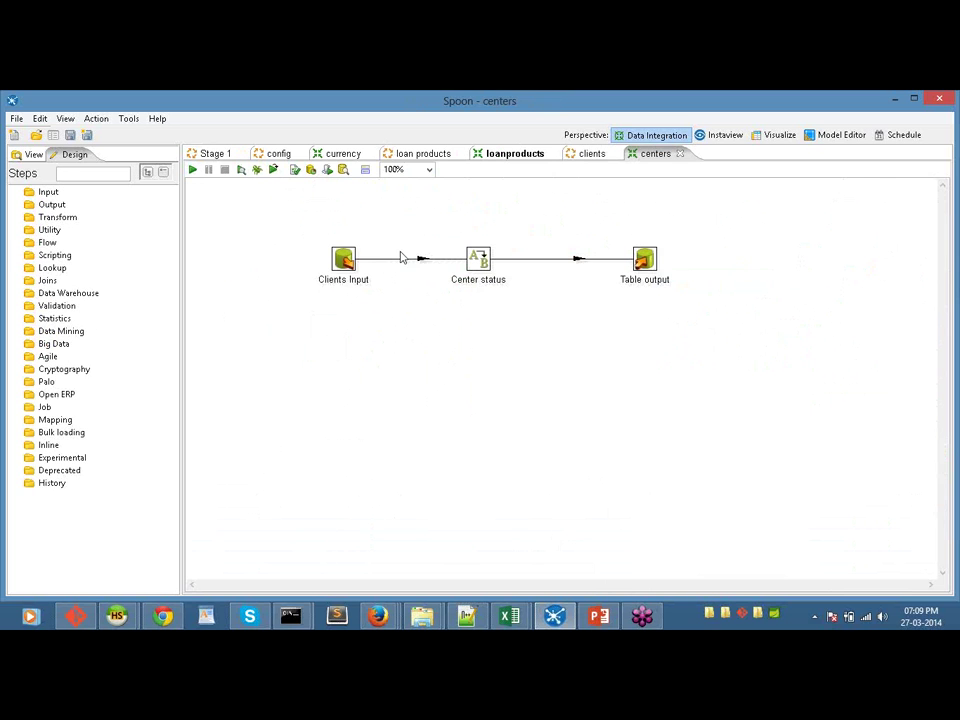
Step: Review the Clients Input SQL query and the Table output settings, leaving both unchanged
double_click(343, 259)
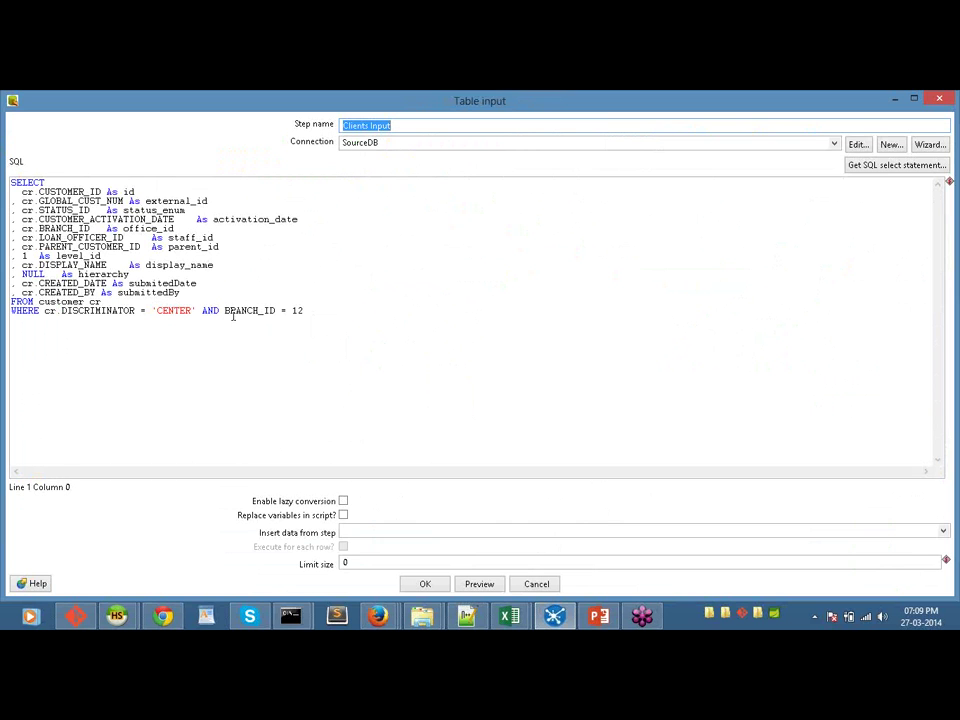
click(545, 584)
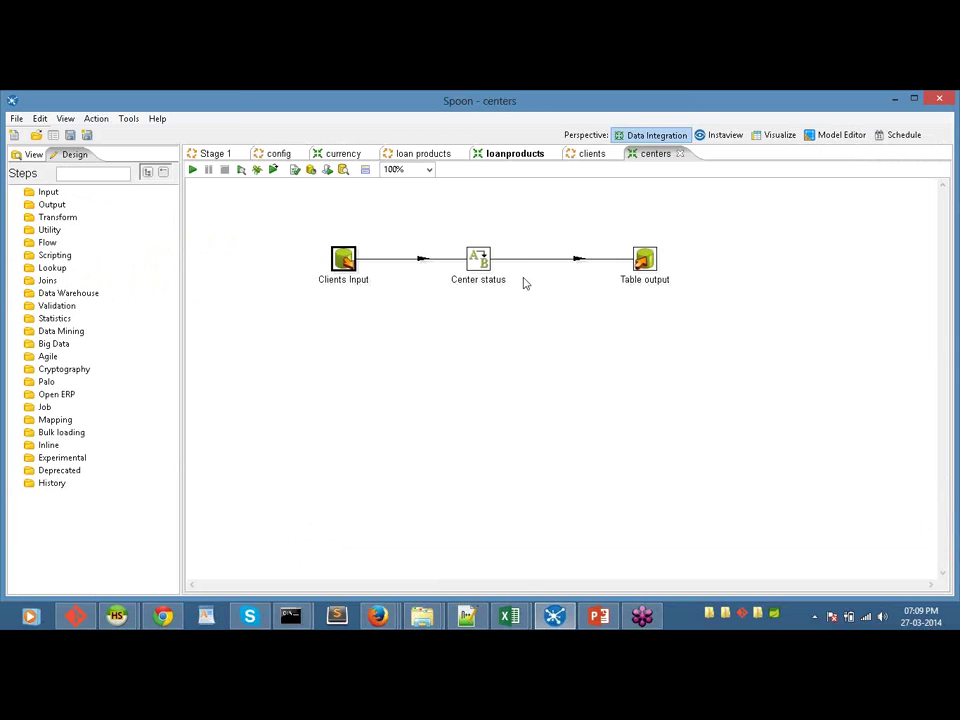
double_click(642, 262)
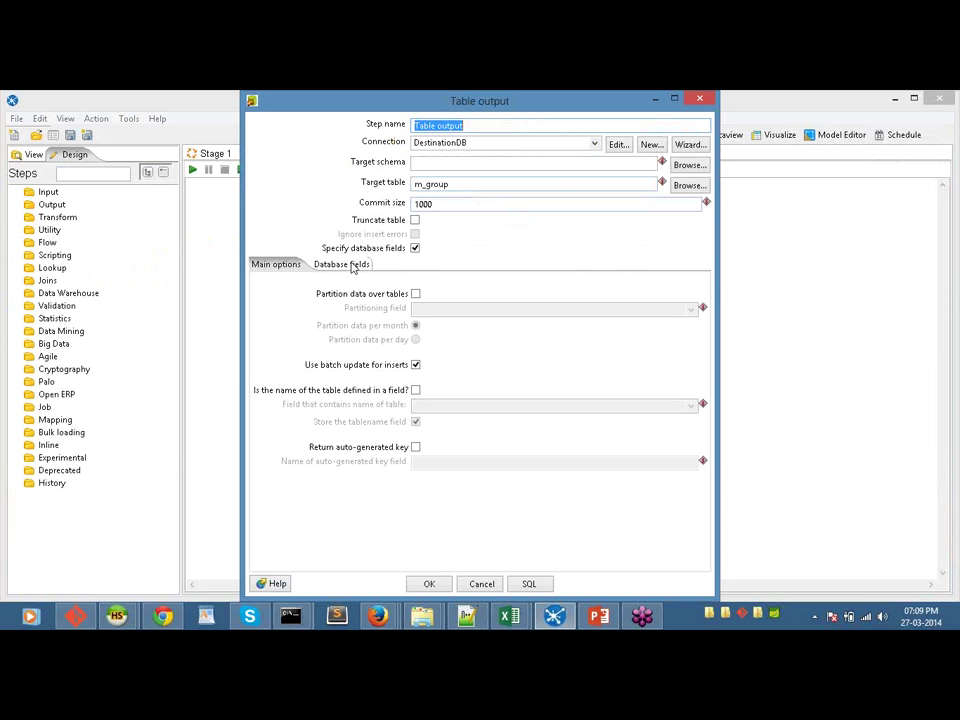
click(484, 586)
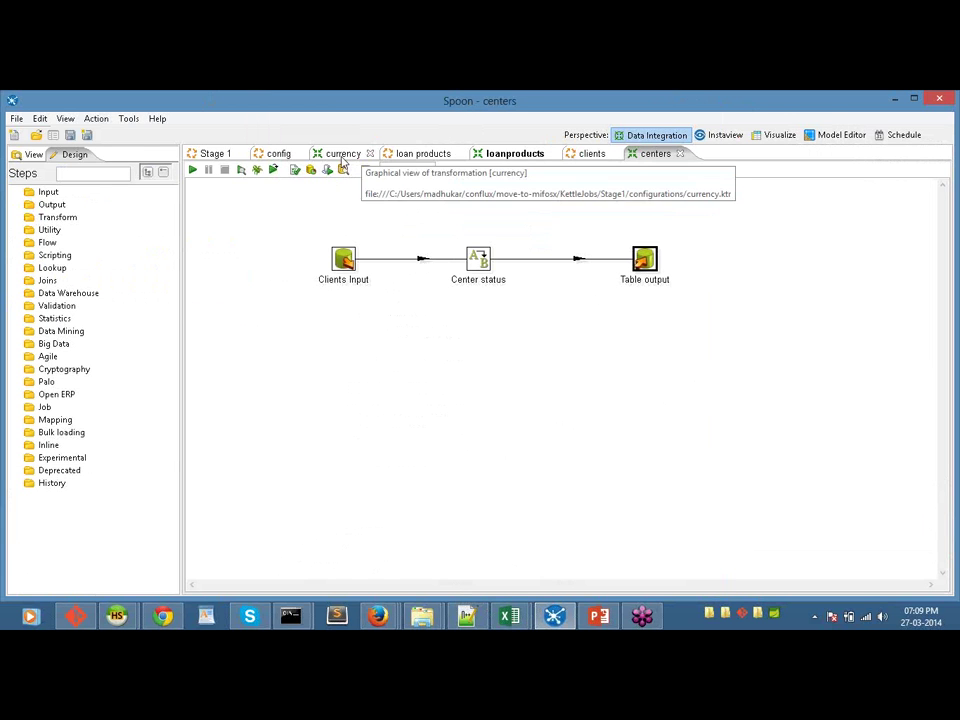
Step: Close the Stage 1 job and bring the clients job back to the front
click(241, 153)
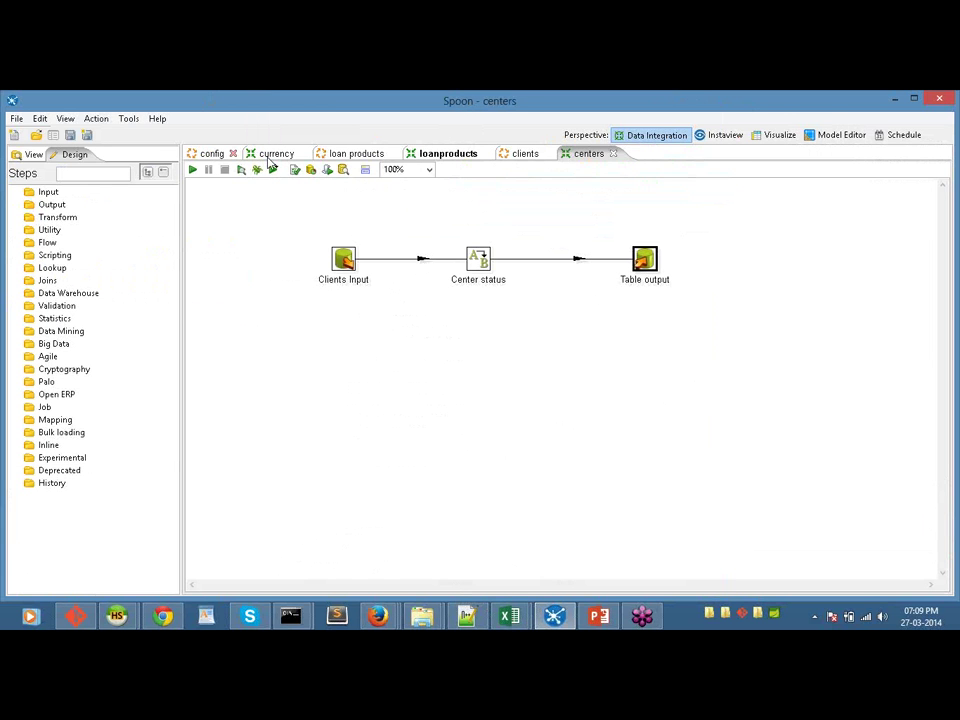
click(368, 153)
click(528, 155)
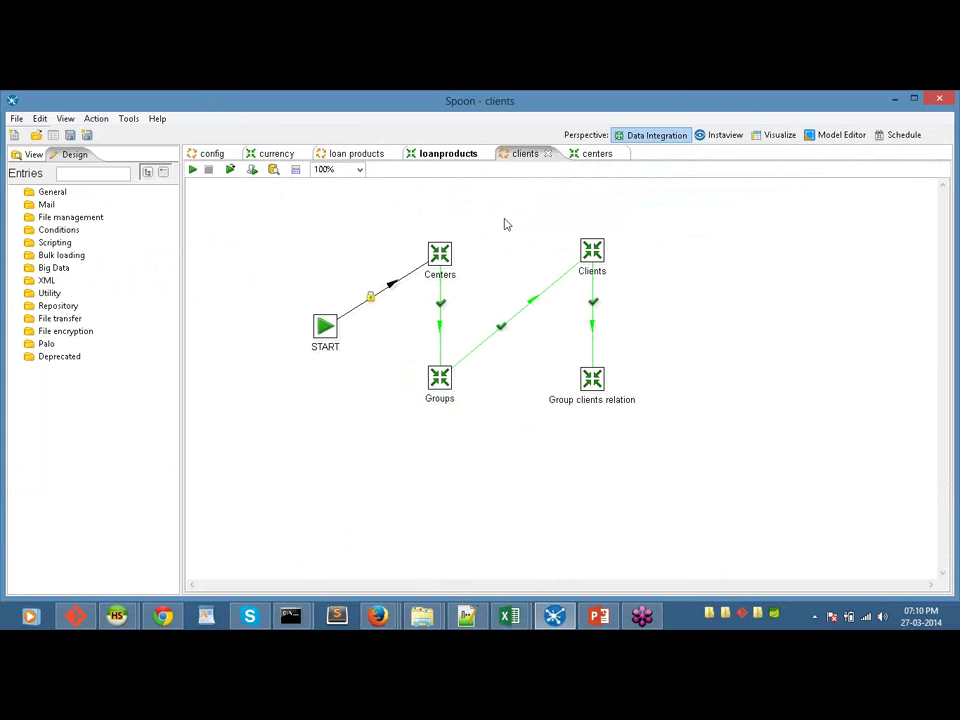
Step: Reopen the Stage1.kjb job file
click(210, 154)
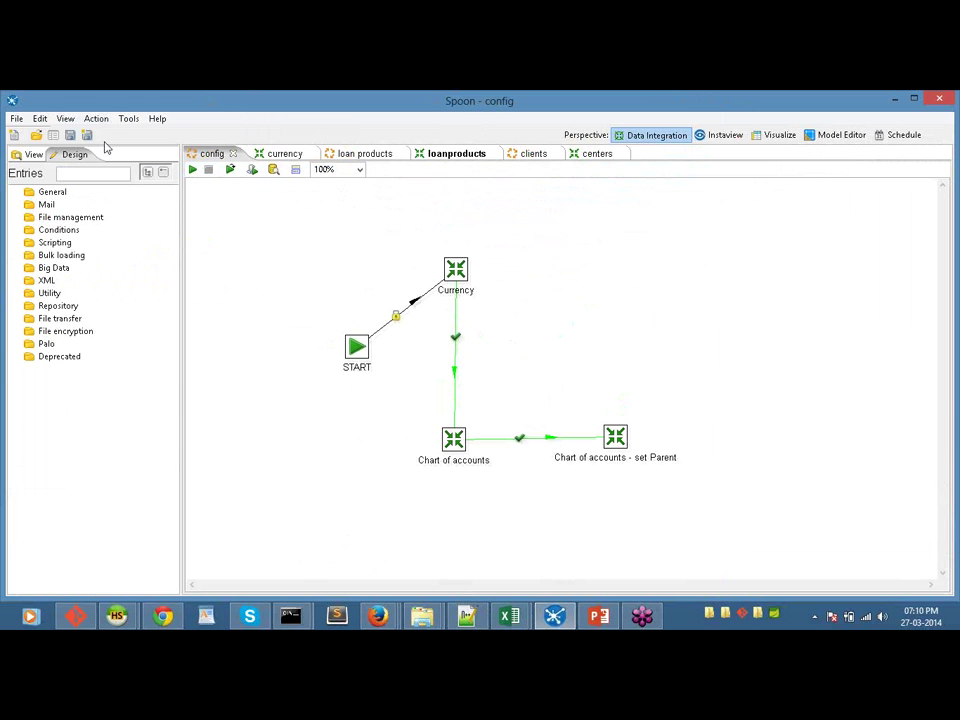
click(16, 119)
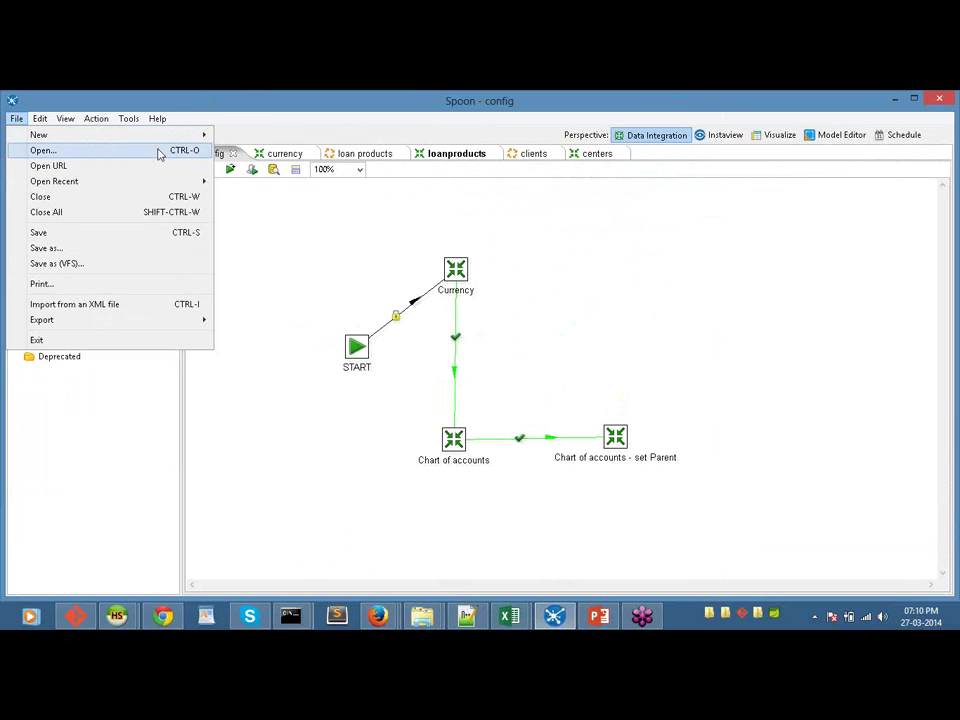
click(157, 151)
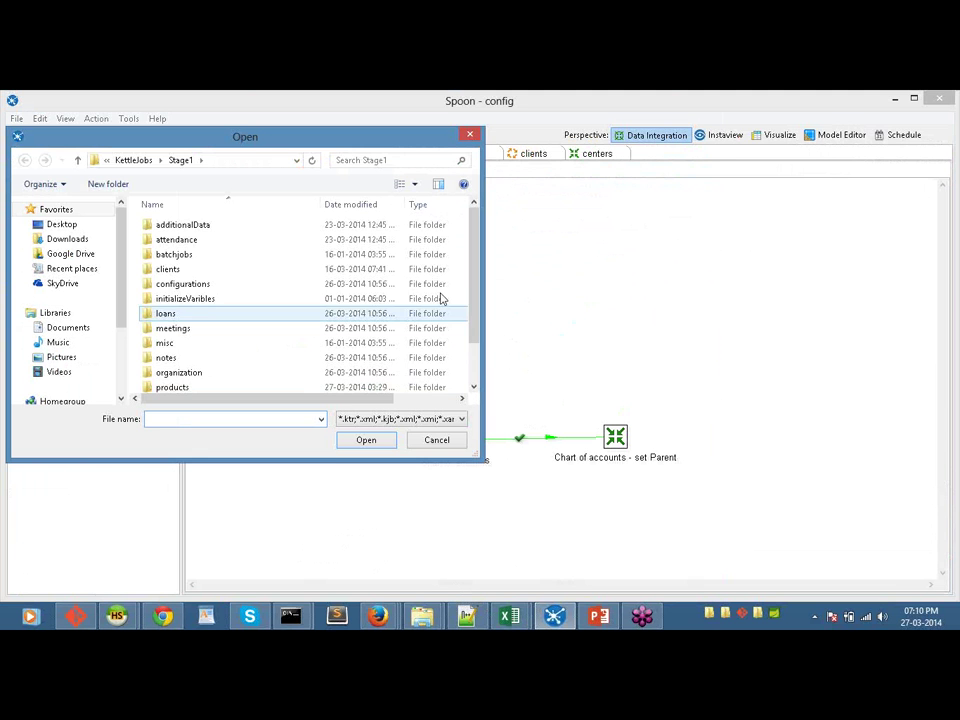
scroll(472, 372, down, 1)
double_click(433, 385)
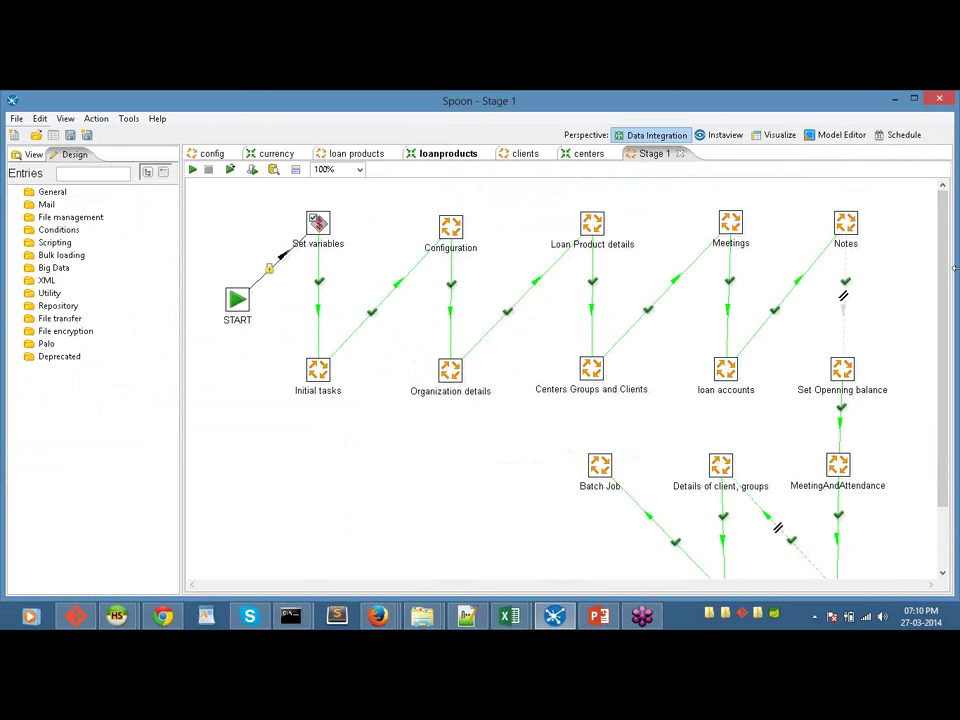
Step: Open the meeting job referenced by the Meetings entry
drag(950, 268, 953, 286)
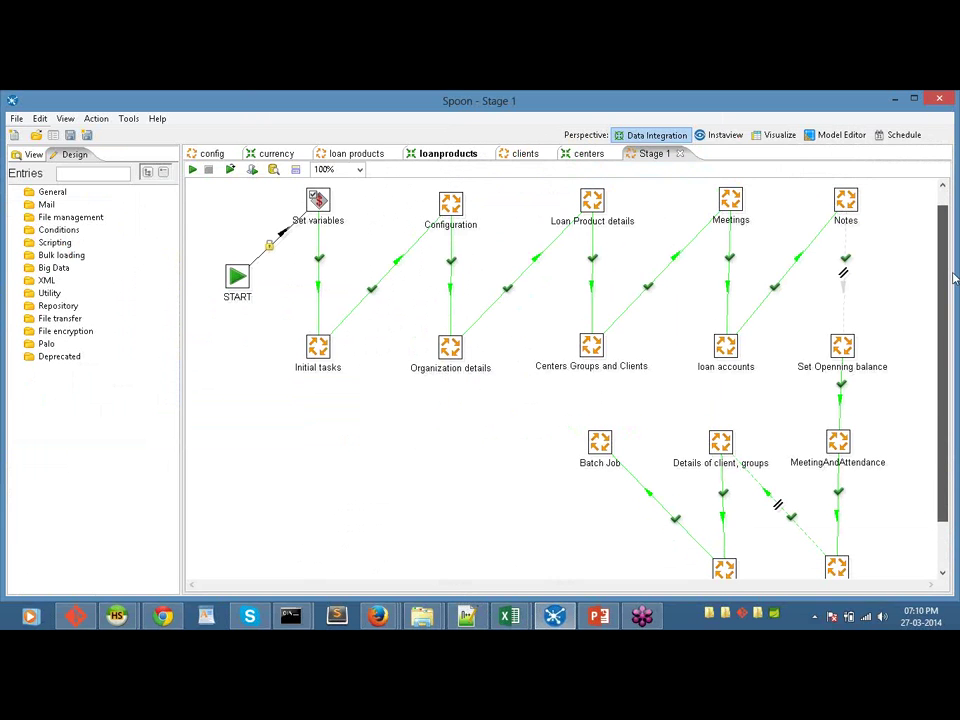
scroll(953, 278, up, 1)
right_click(740, 214)
mouse_move(761, 238)
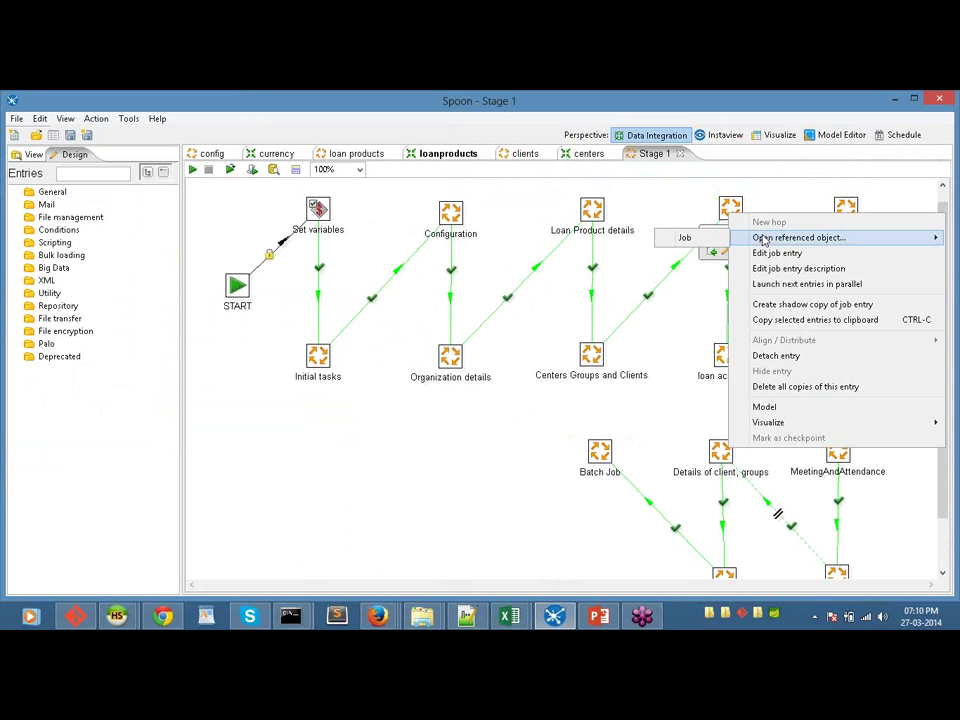
click(706, 240)
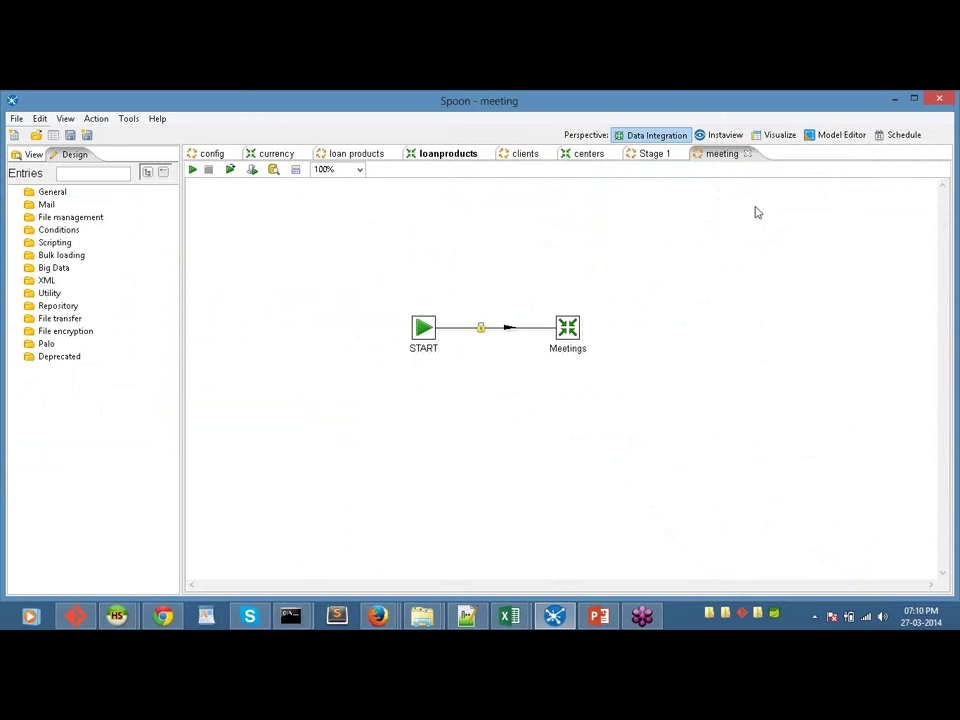
Step: Open the meetings transformation referenced by the meeting job's Meetings entry
right_click(568, 331)
mouse_move(765, 349)
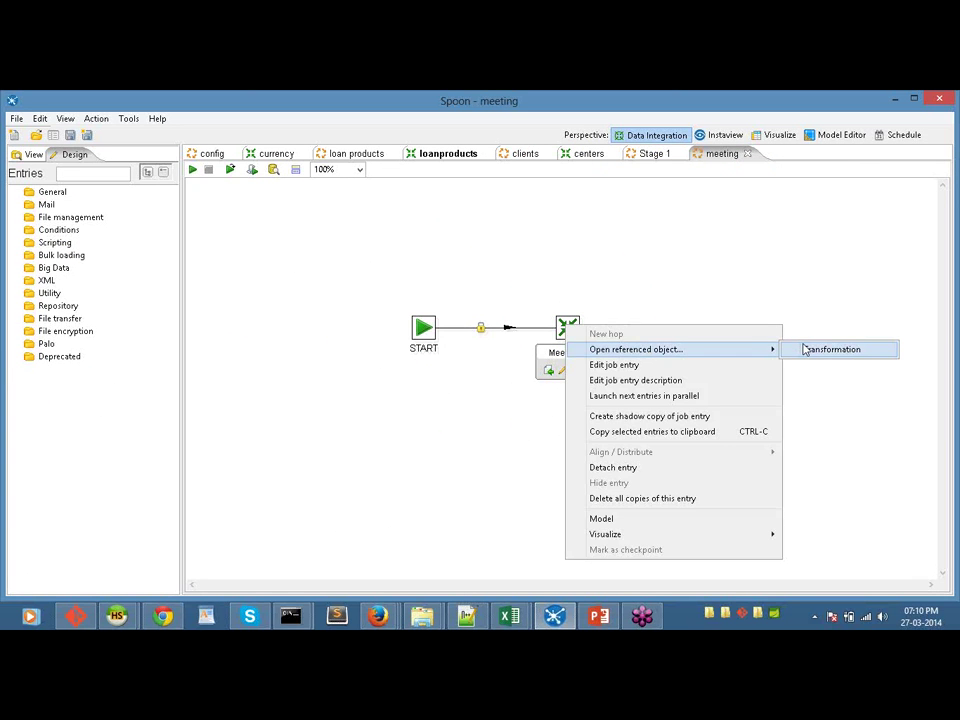
click(805, 349)
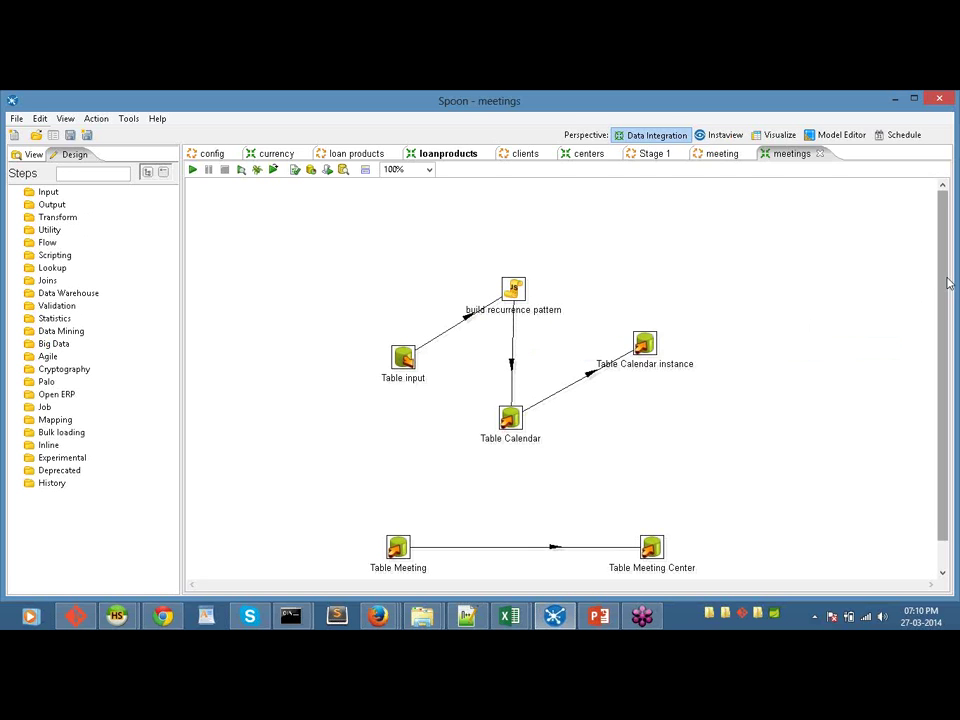
drag(946, 317, 949, 343)
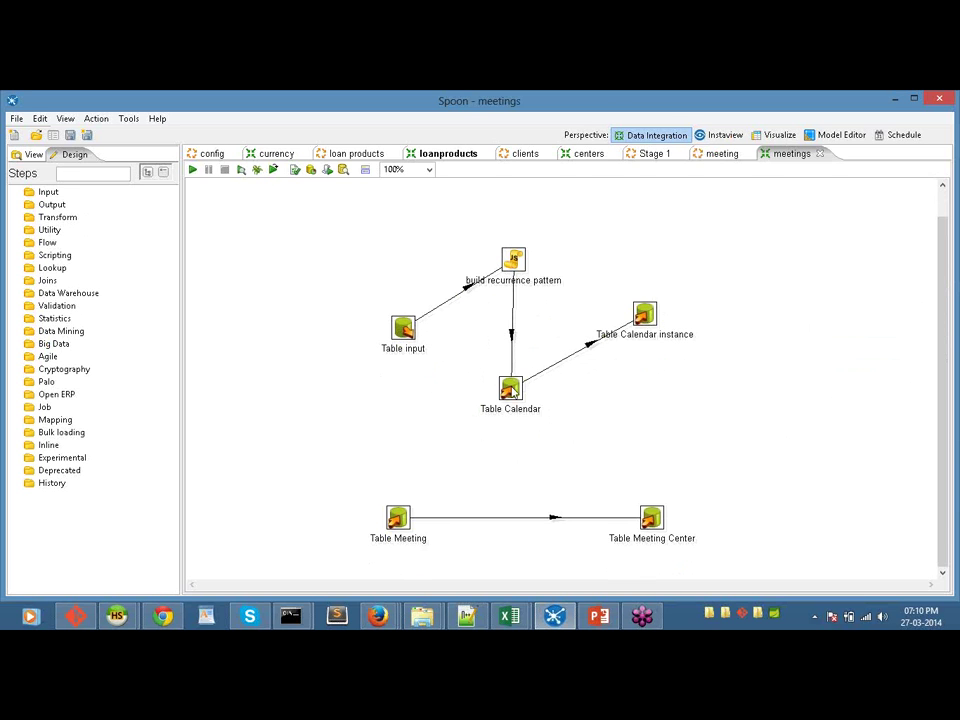
double_click(511, 389)
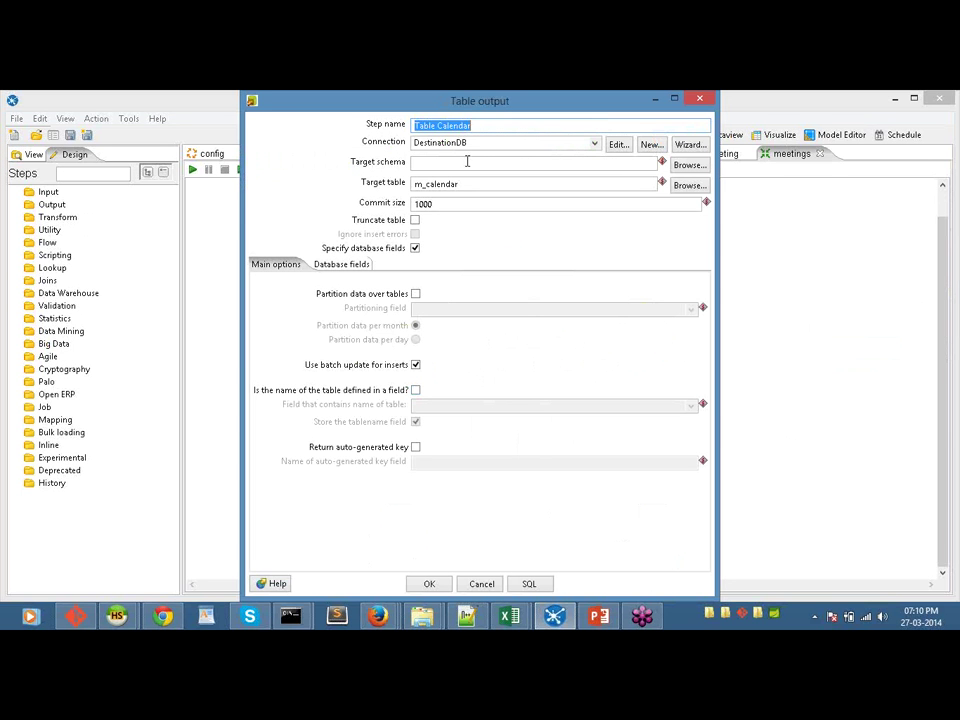
click(482, 585)
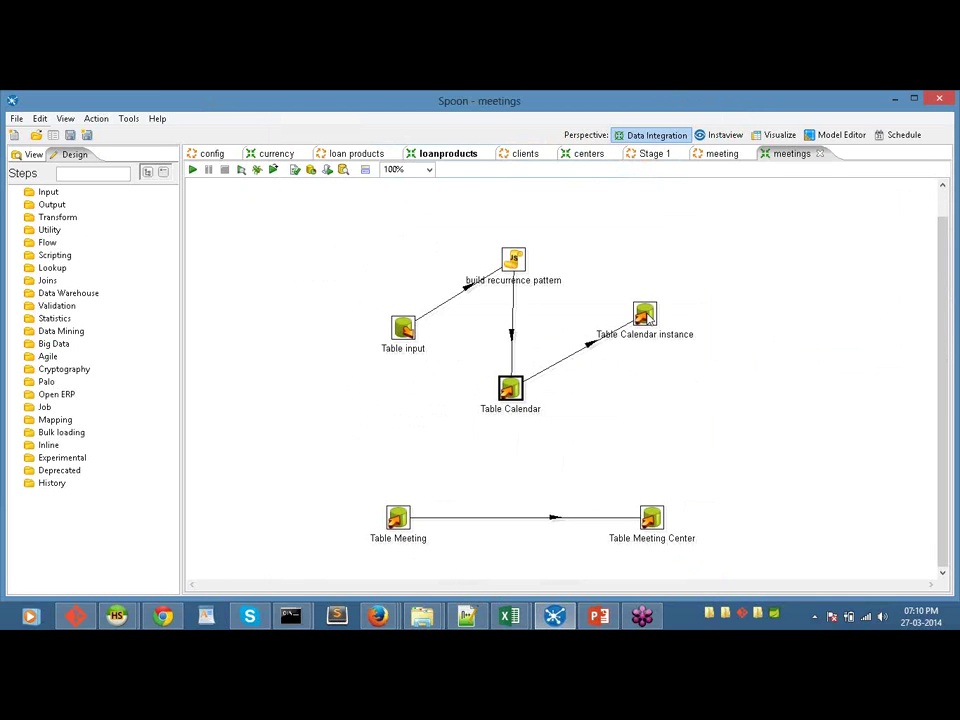
double_click(645, 316)
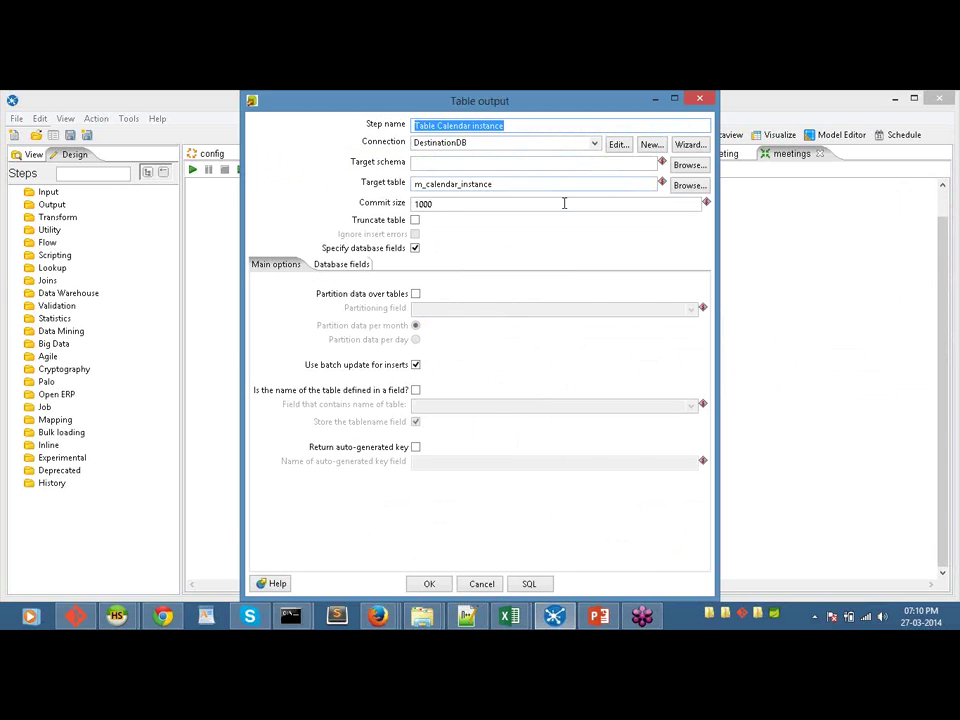
click(482, 585)
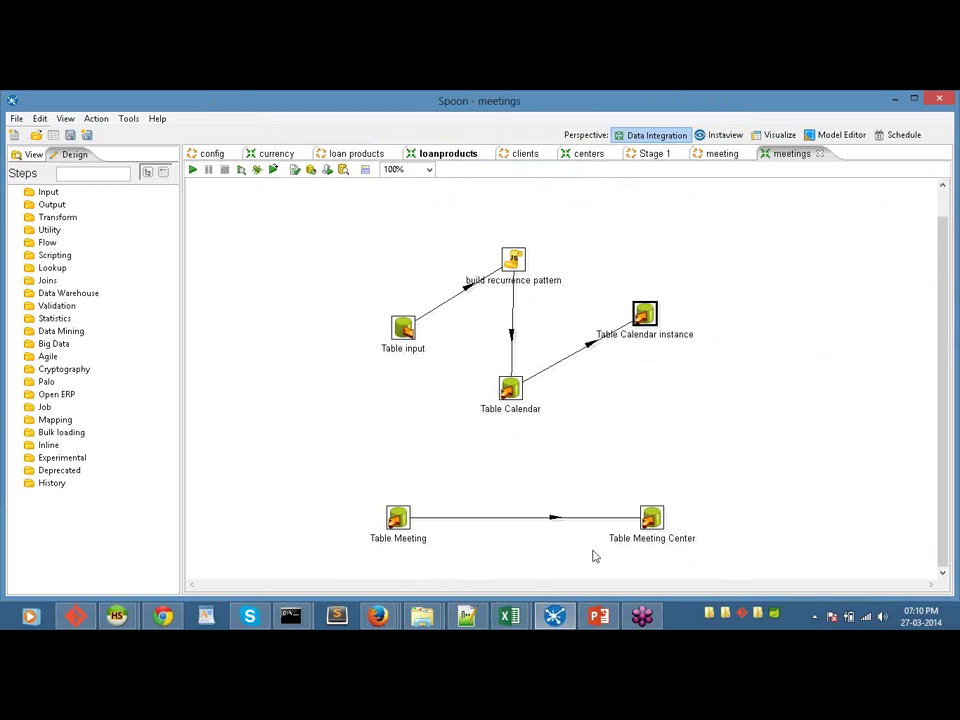
double_click(651, 520)
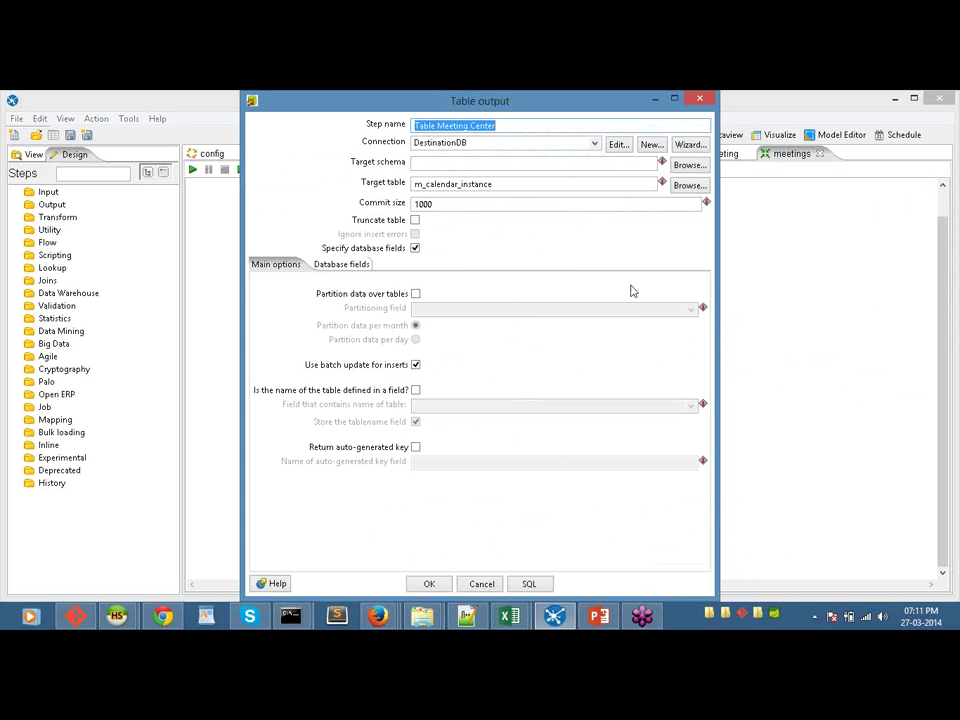
click(481, 584)
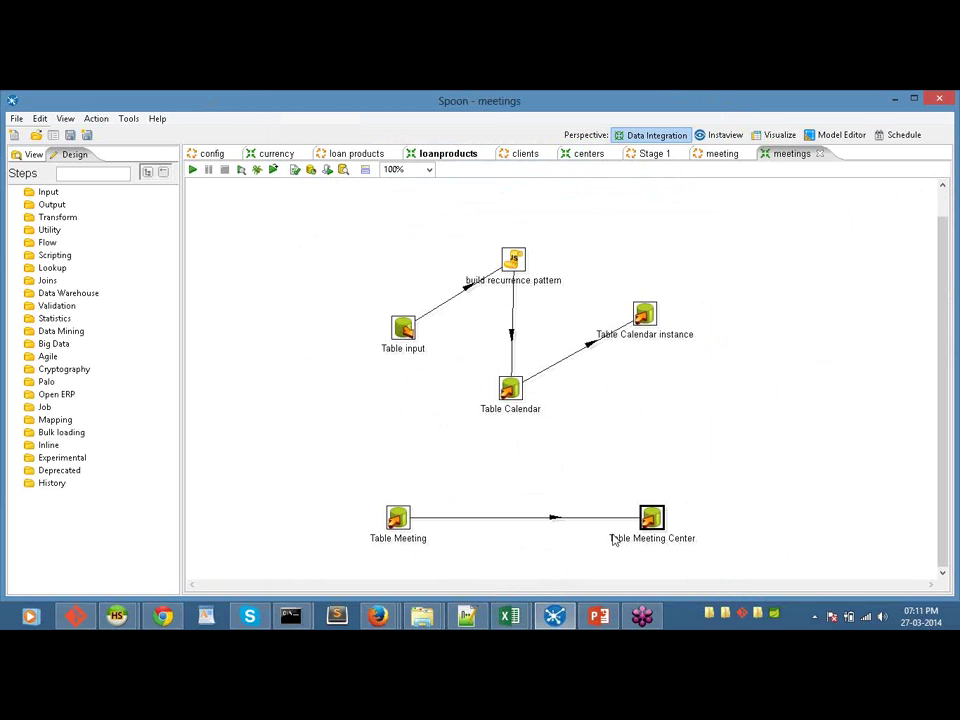
double_click(653, 537)
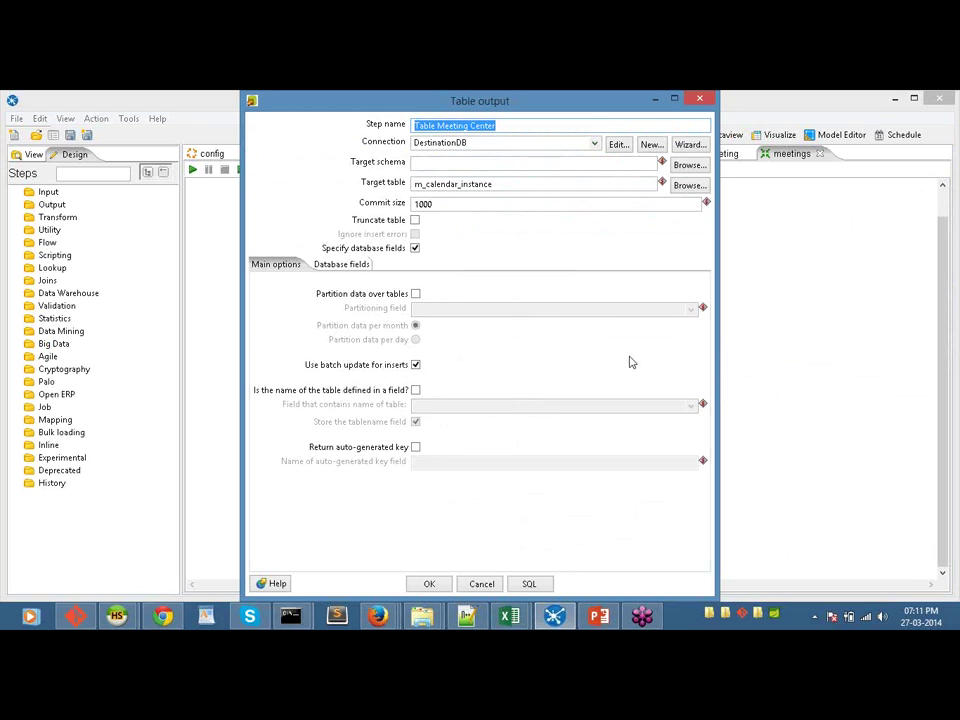
click(700, 97)
click(399, 518)
double_click(399, 518)
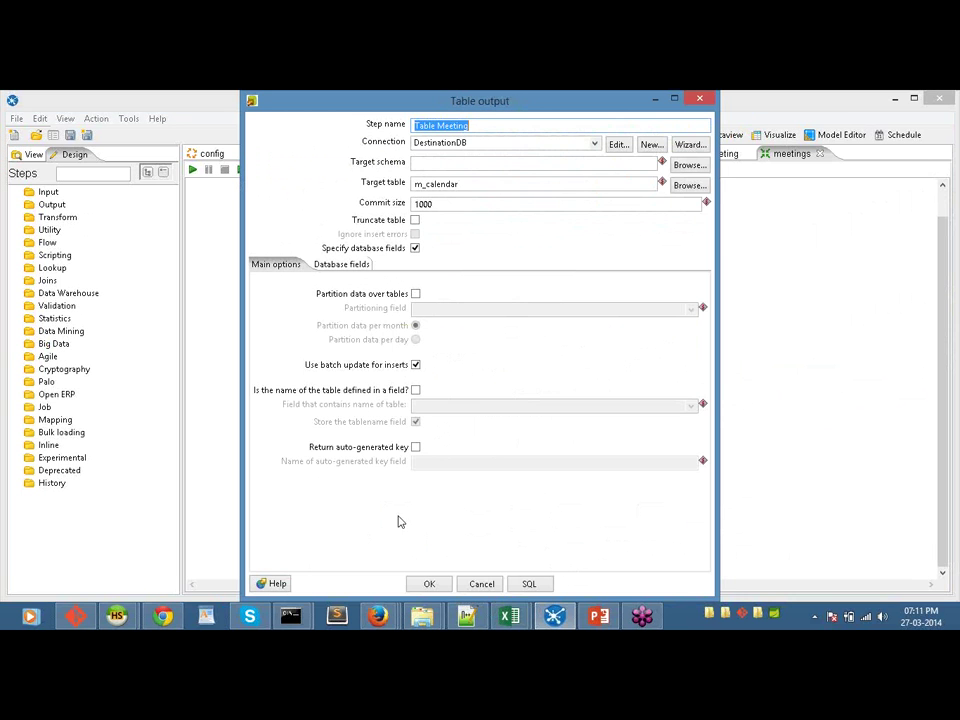
click(481, 584)
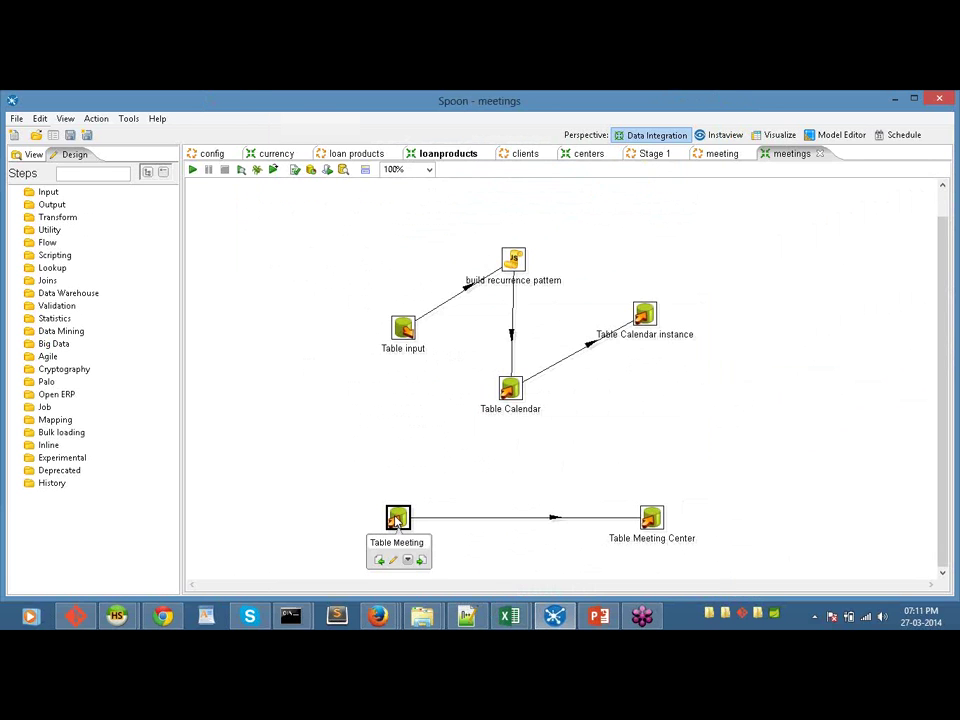
double_click(397, 519)
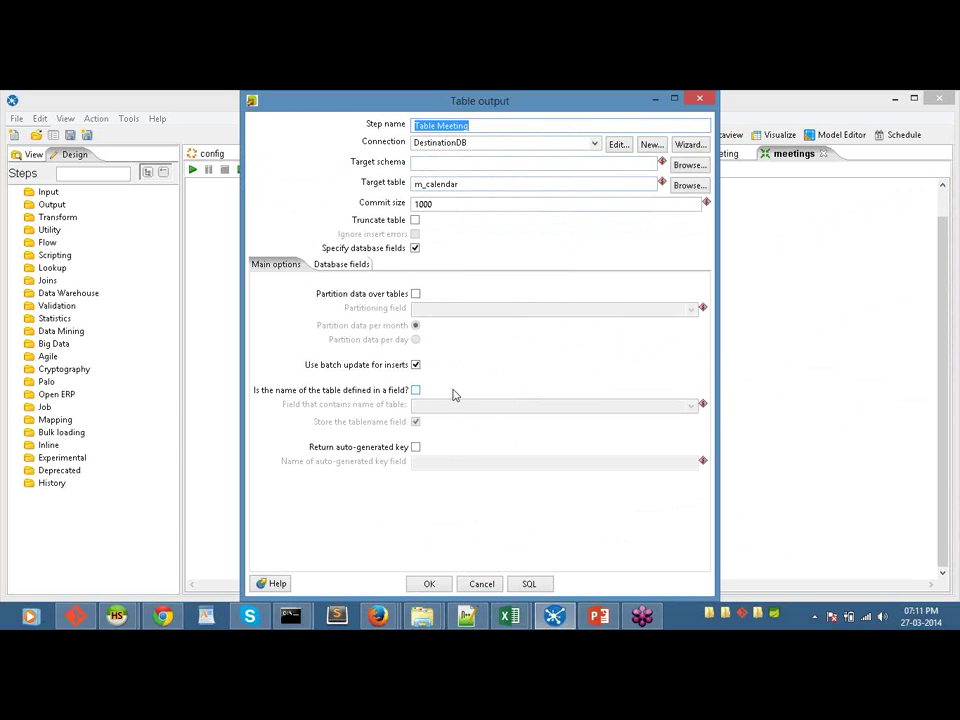
click(341, 265)
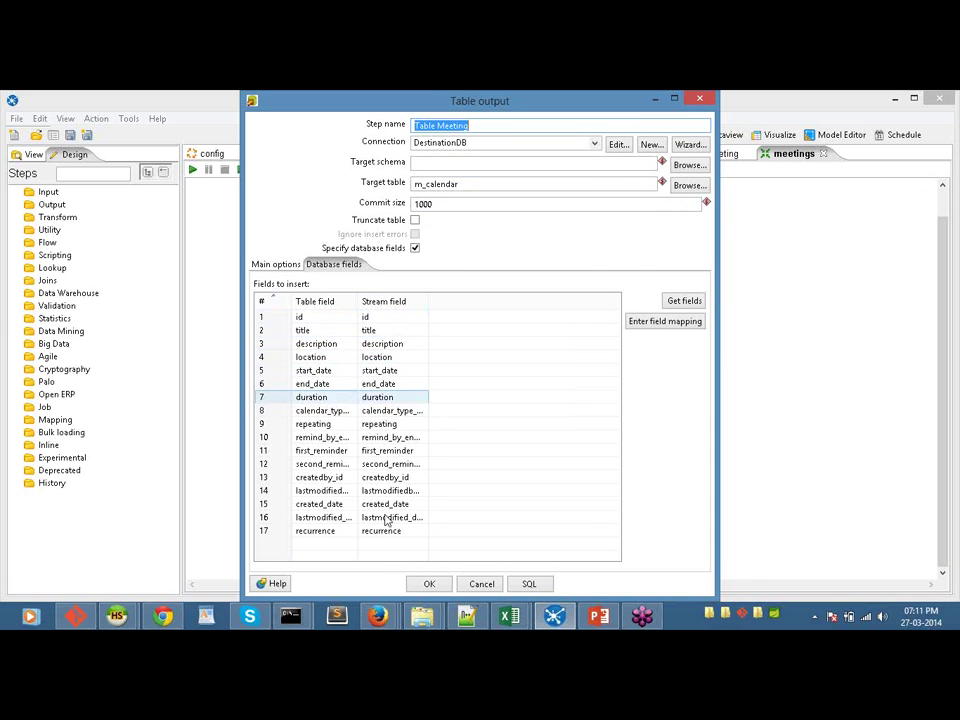
click(479, 587)
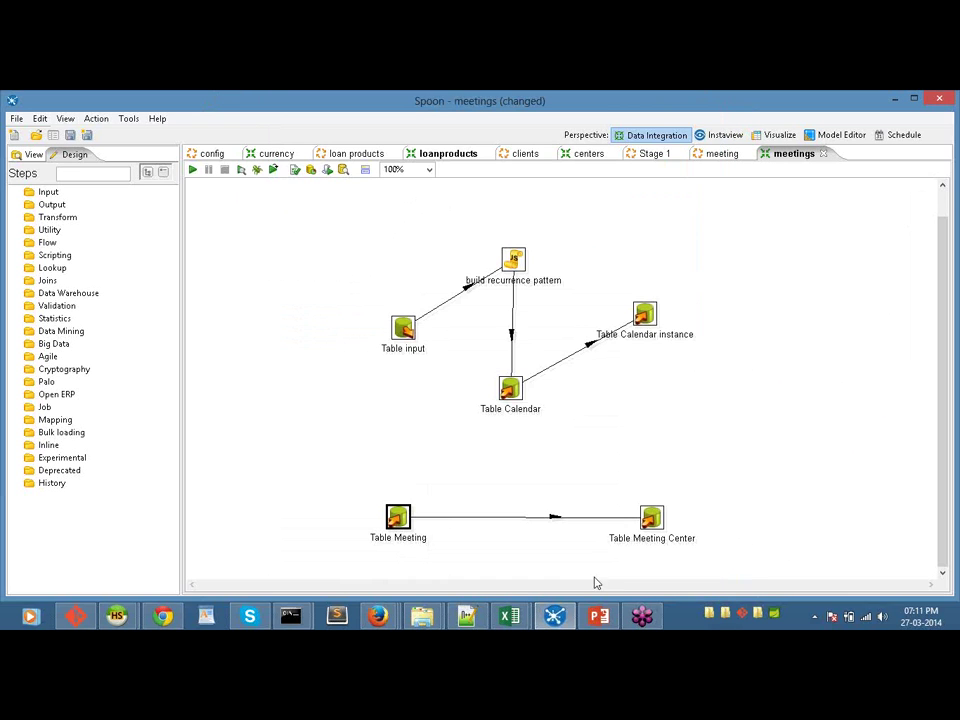
double_click(652, 519)
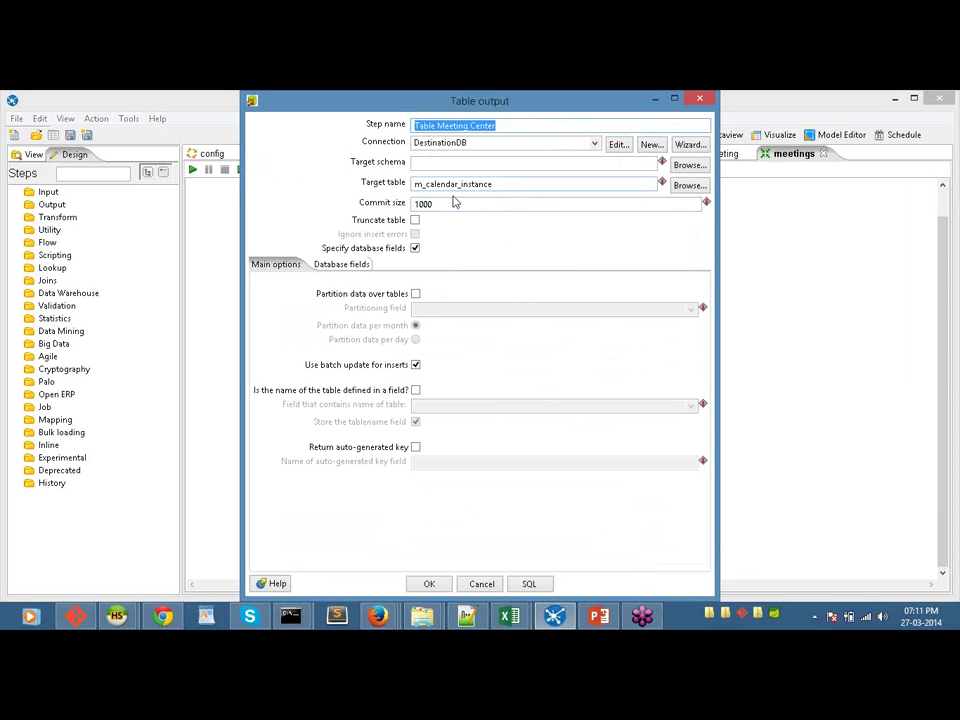
click(481, 583)
Step: Return to Stage 1 and open the loanaccouts job referenced by loan accounts
click(650, 153)
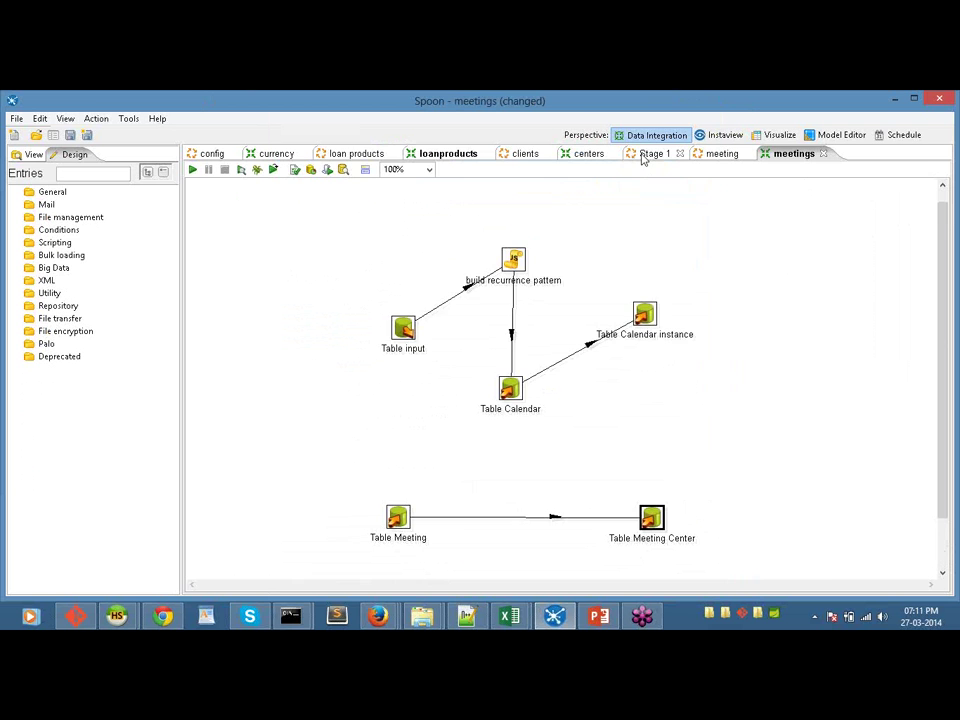
drag(943, 273, 789, 306)
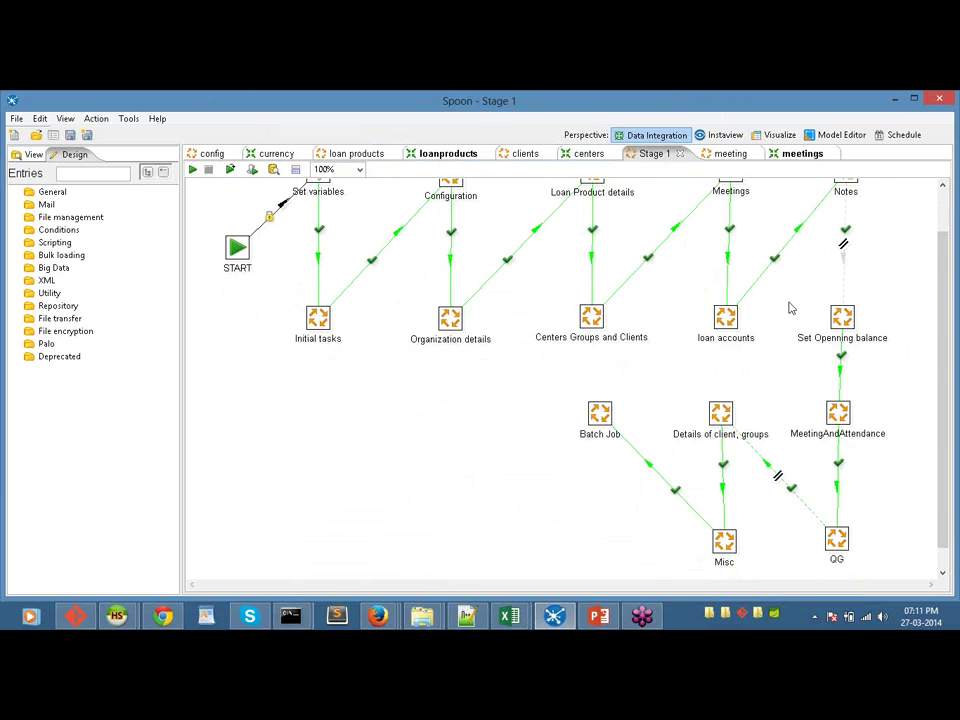
right_click(724, 318)
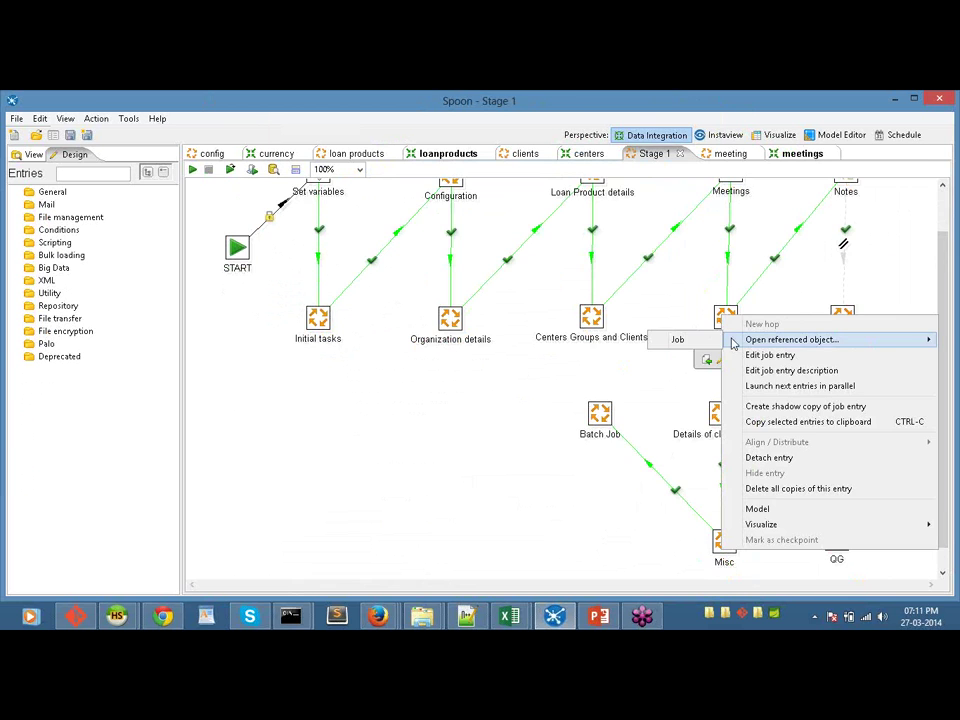
click(700, 339)
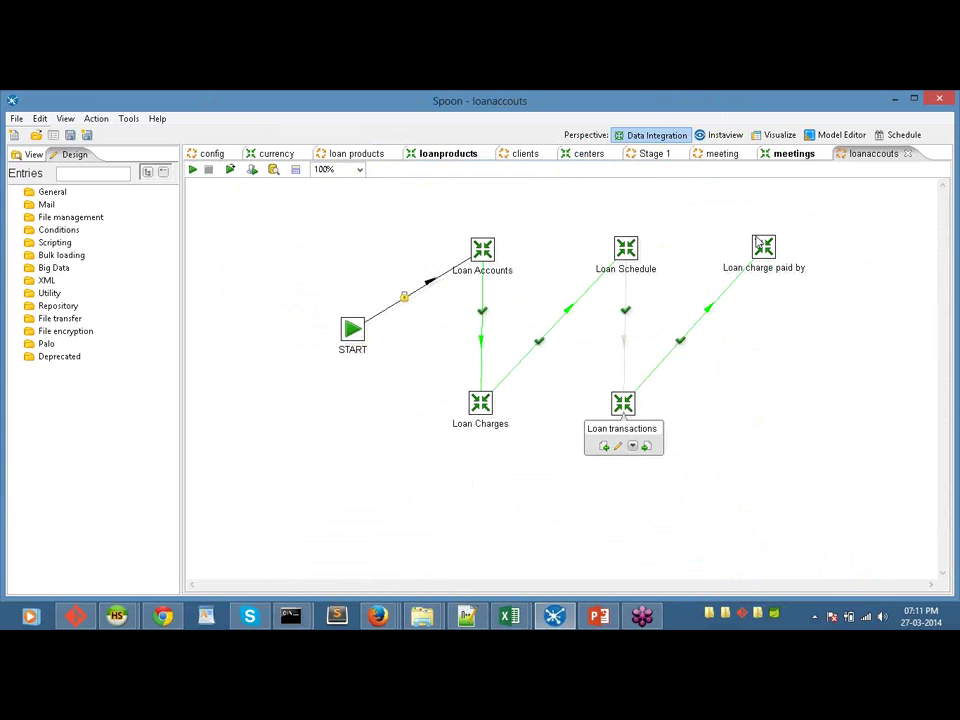
Step: Open the loan schedule transformation referenced by the Loan Schedule entry
mouse_move(760, 252)
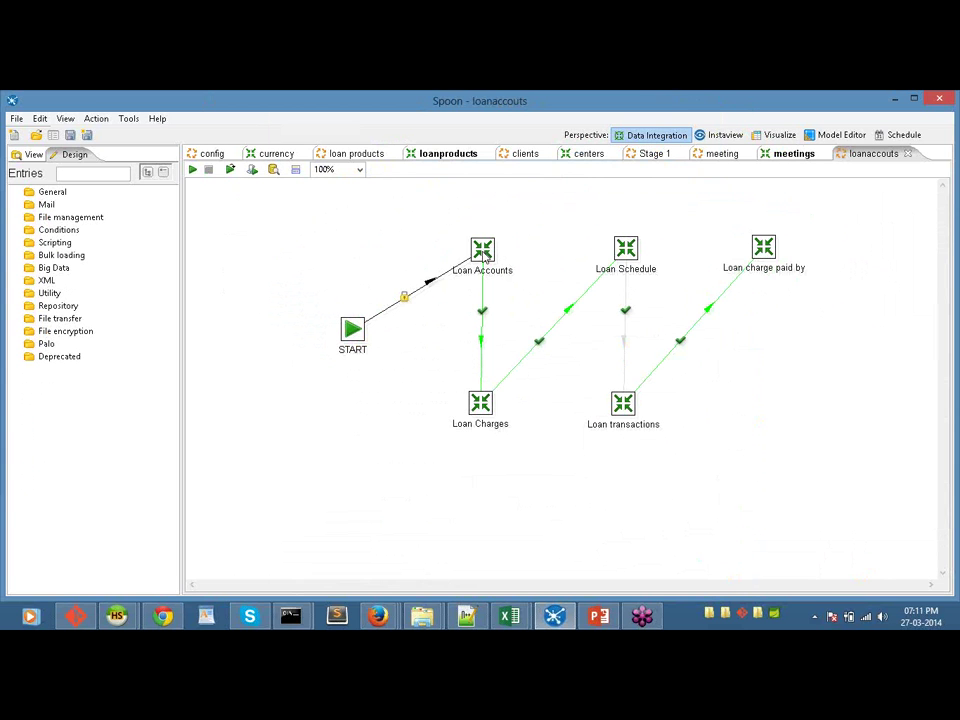
mouse_move(484, 256)
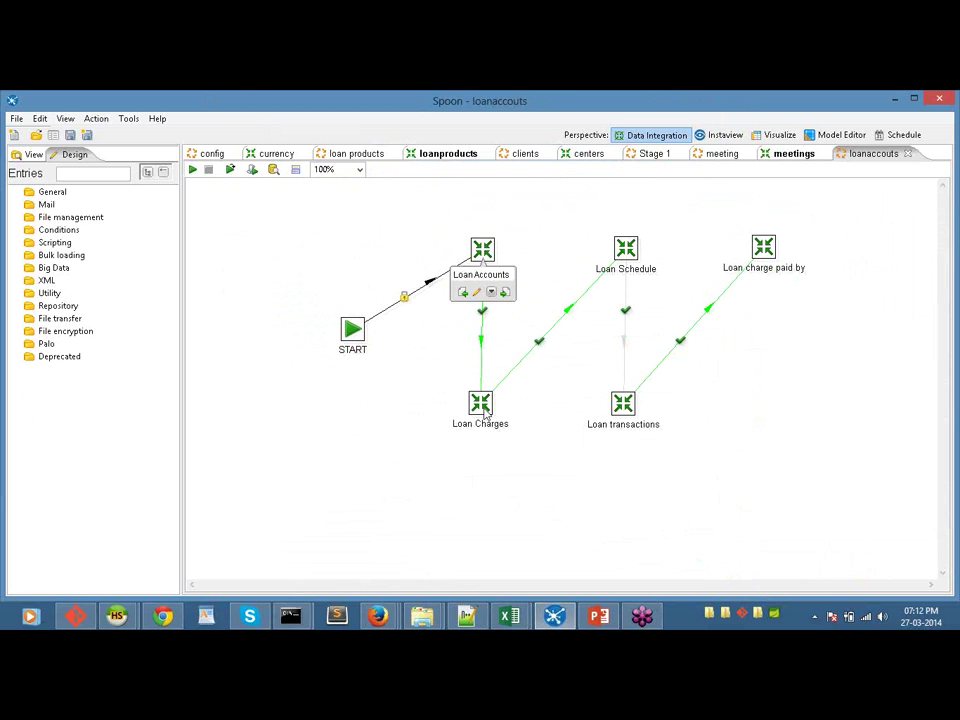
mouse_move(485, 412)
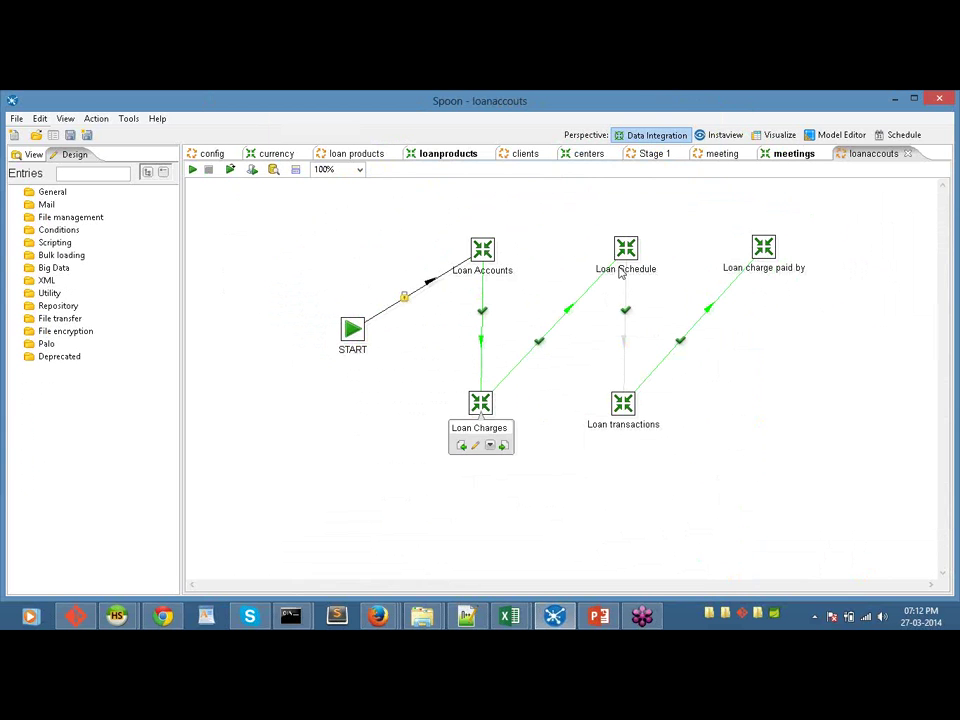
mouse_move(627, 258)
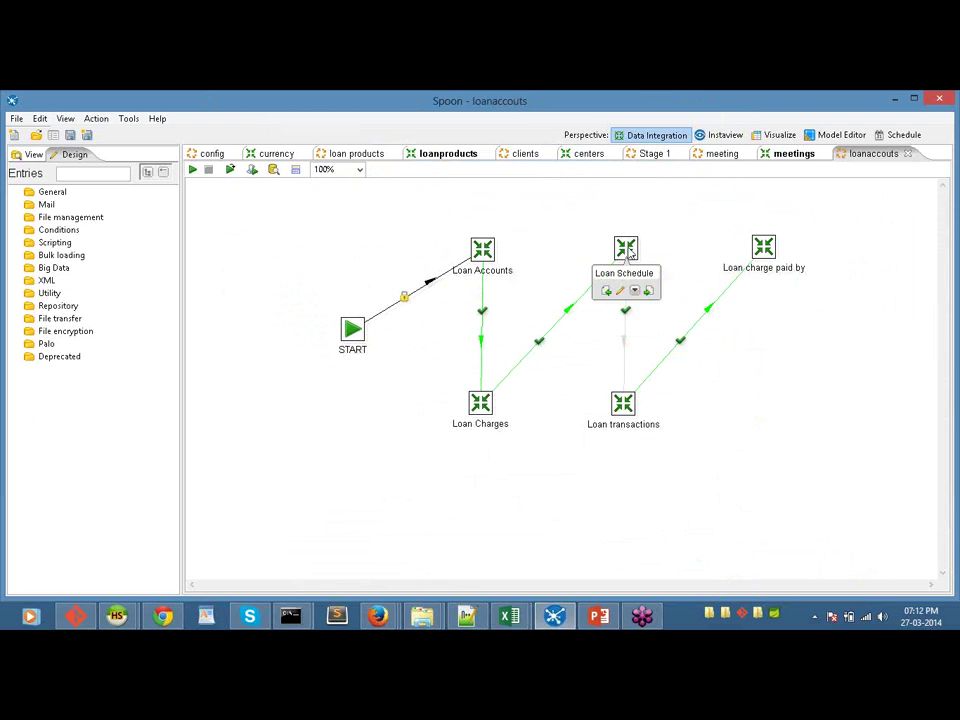
right_click(628, 252)
mouse_move(731, 275)
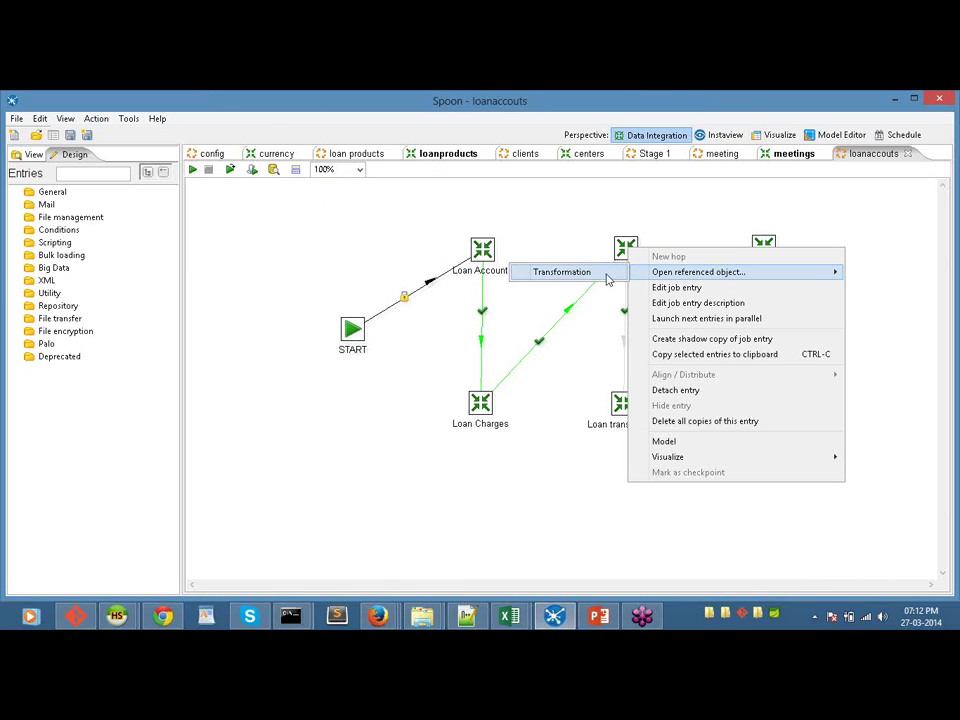
click(607, 279)
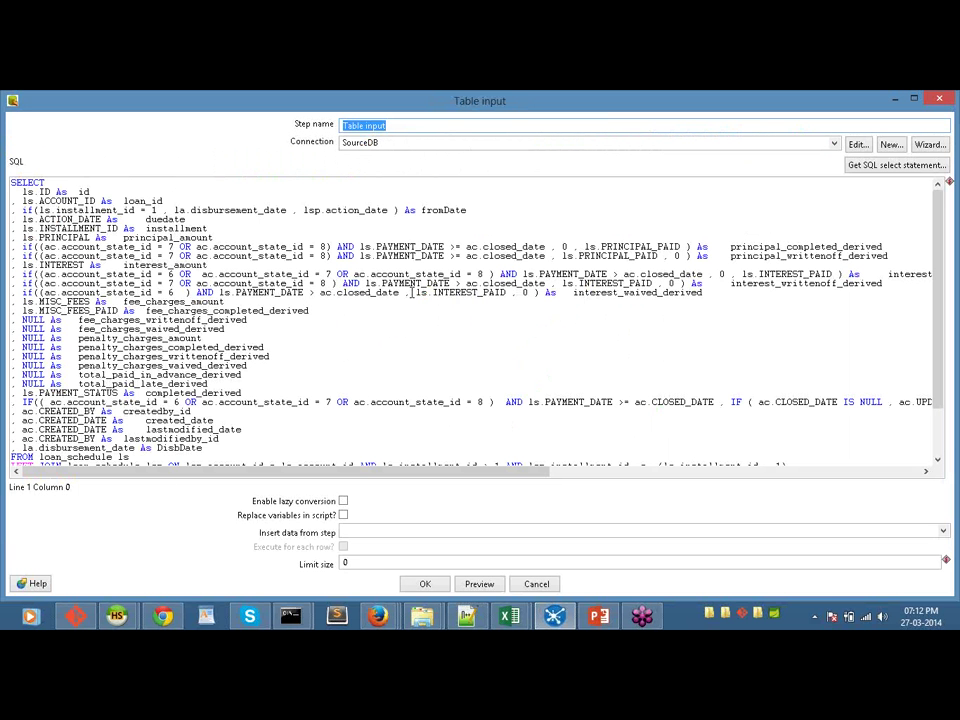
Step: Review the Table input SQL and the Table output target m_loan_repayment_schedule, cancelling both
click(940, 445)
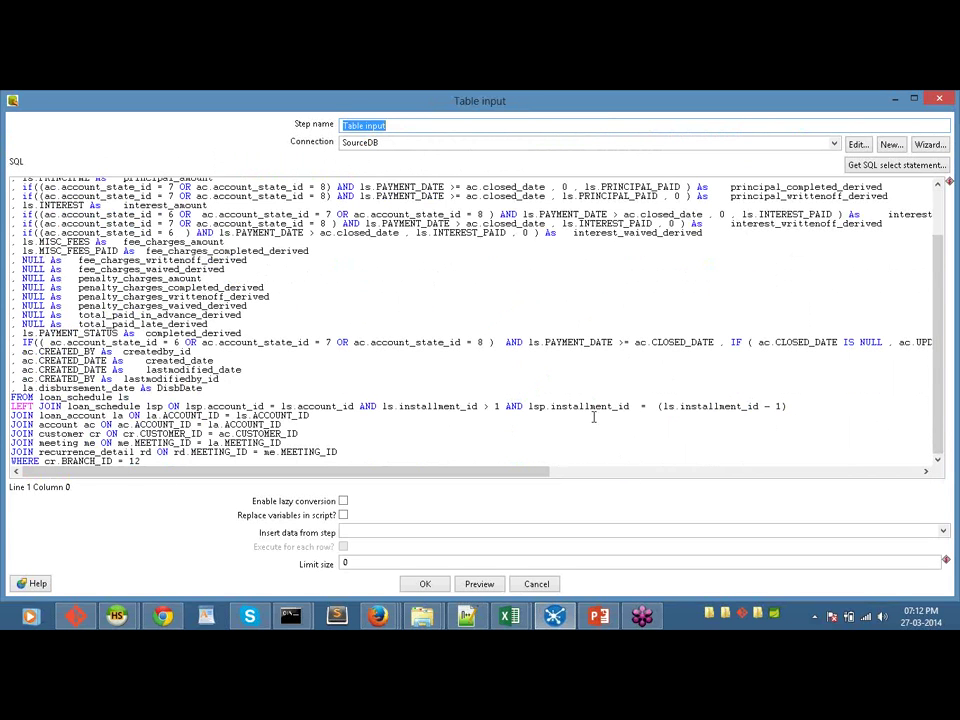
click(536, 583)
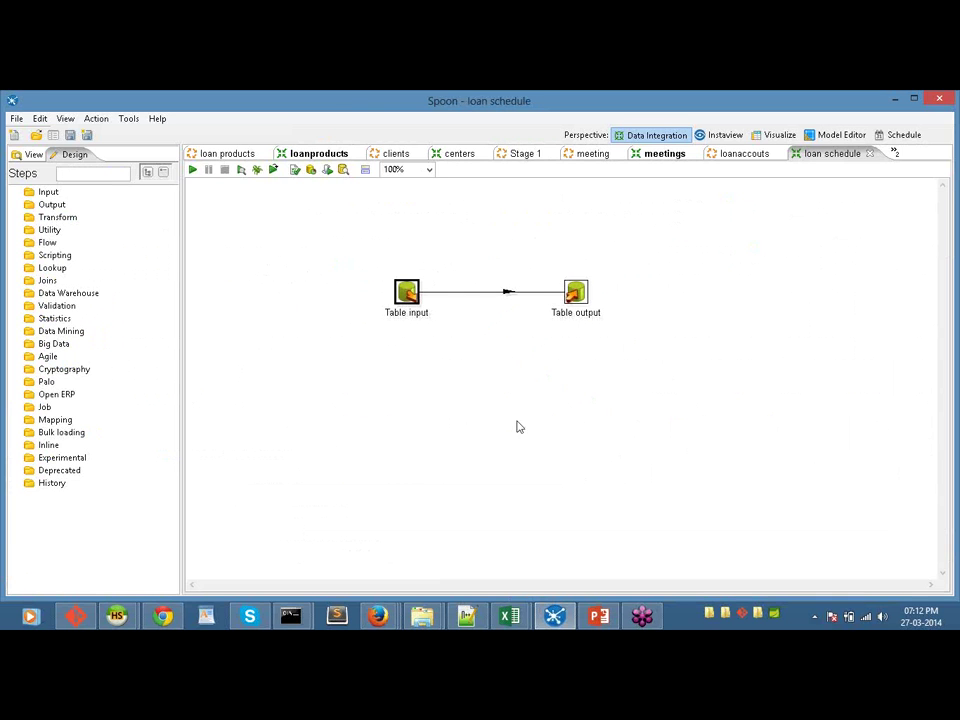
double_click(577, 298)
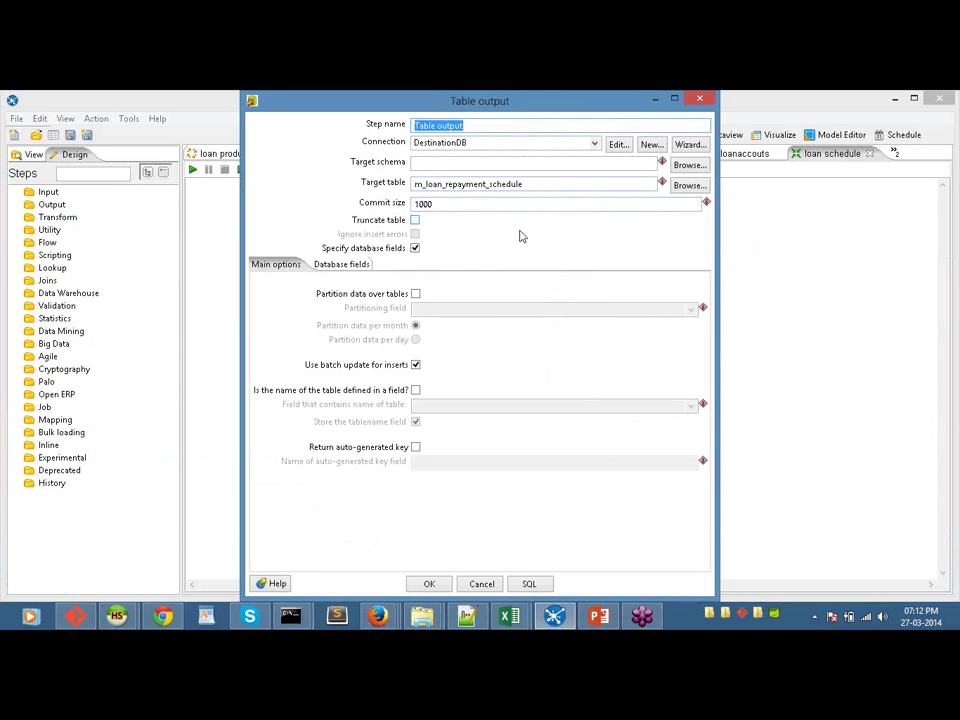
click(482, 584)
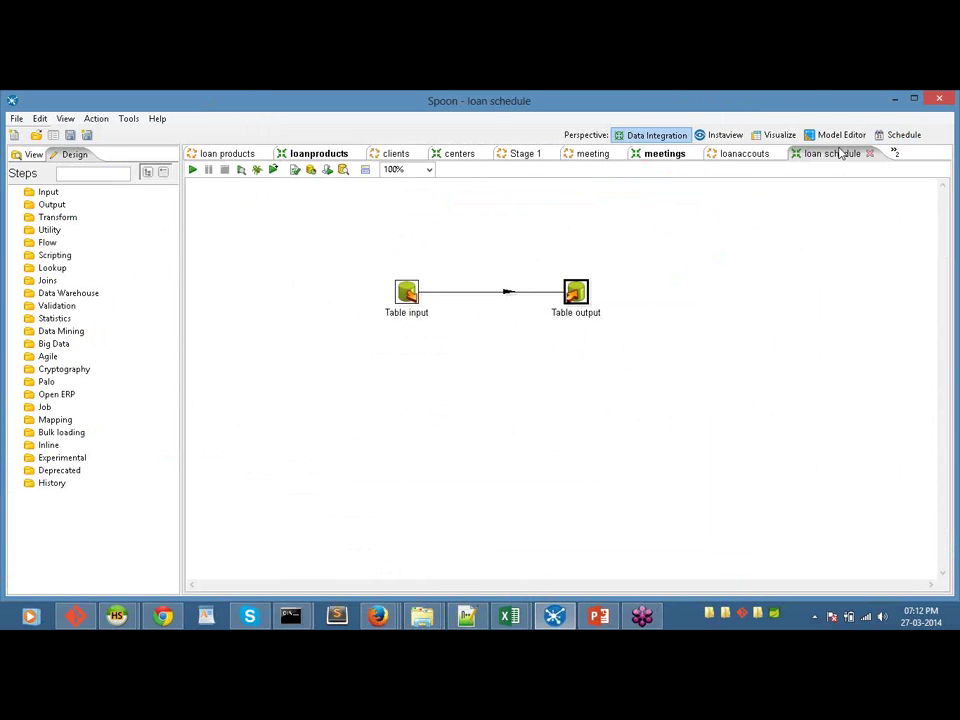
Step: Back on Stage 1, open the config job referenced by the Configuration entry
click(533, 156)
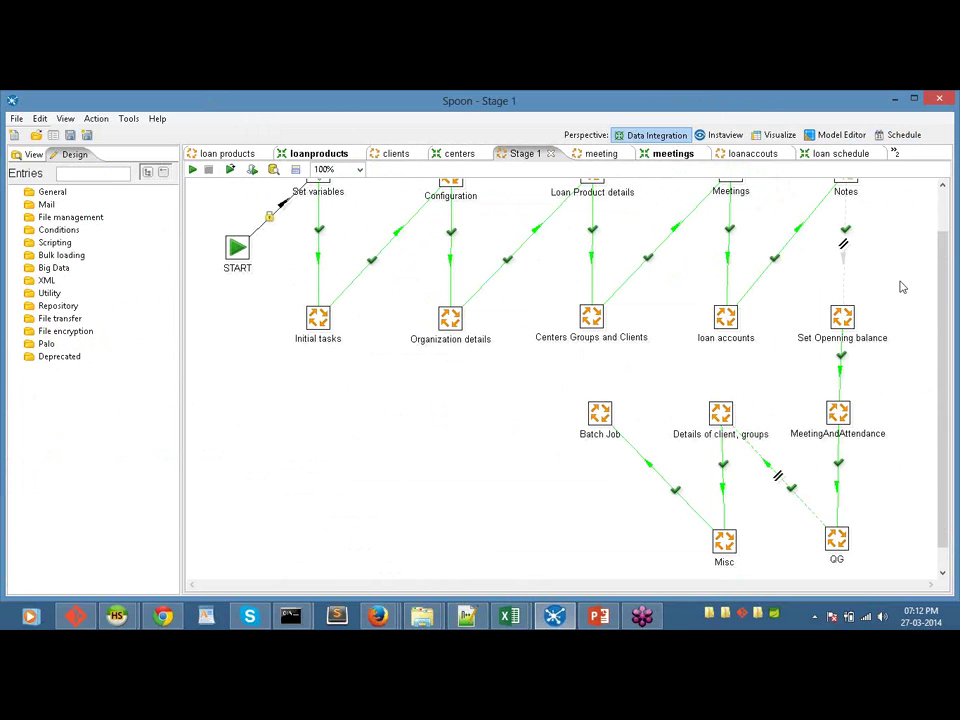
scroll(942, 283, up, 3)
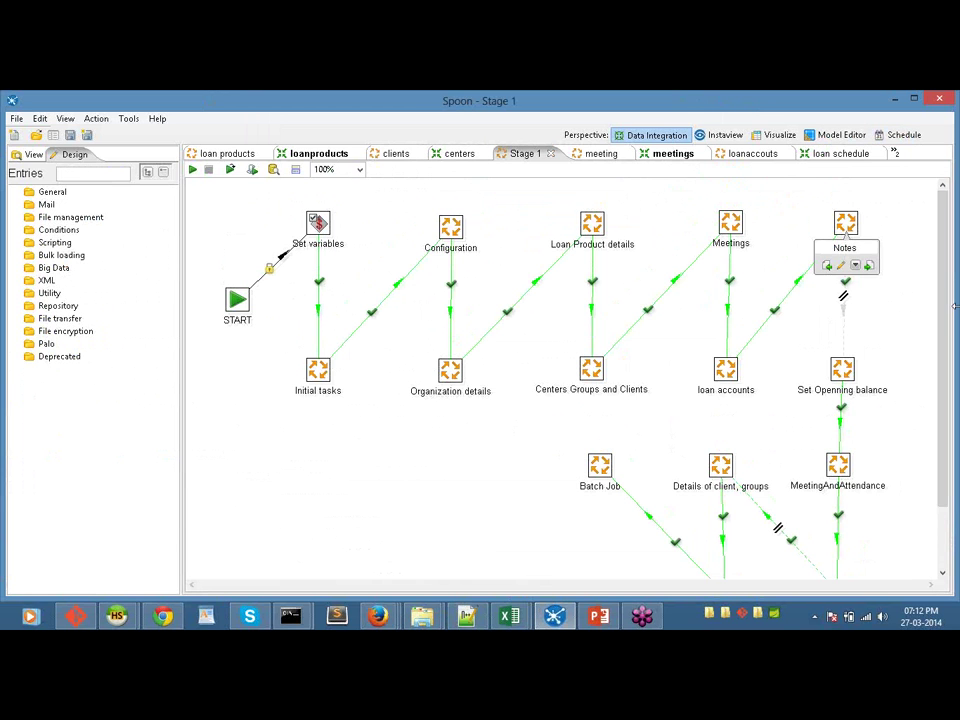
scroll(840, 350, down, 1)
scroll(450, 300, up, 1)
right_click(453, 226)
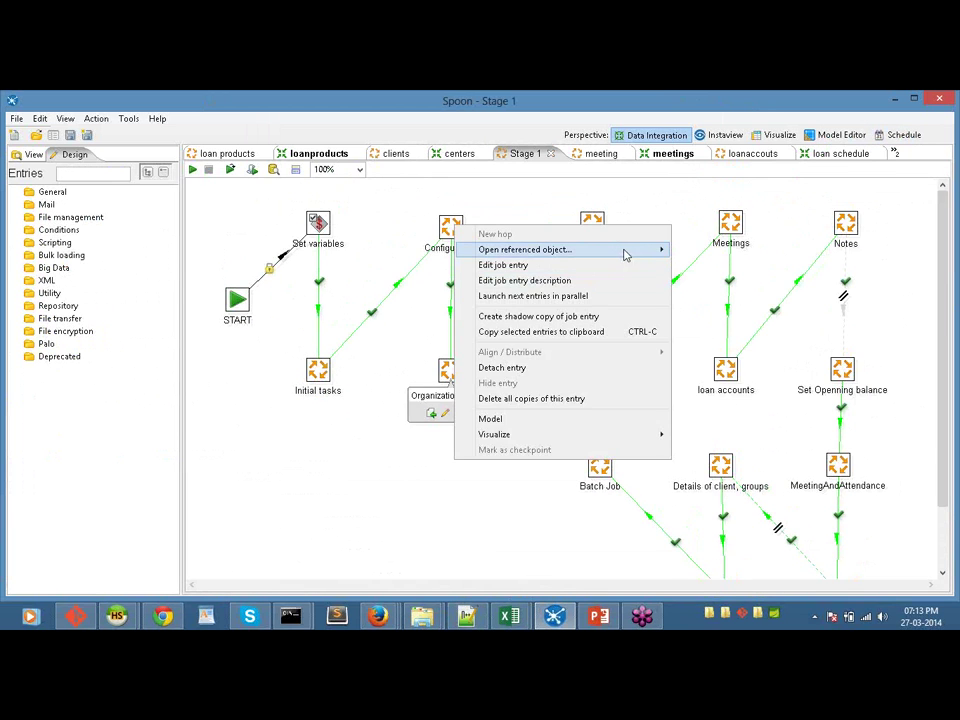
mouse_move(627, 251)
click(694, 251)
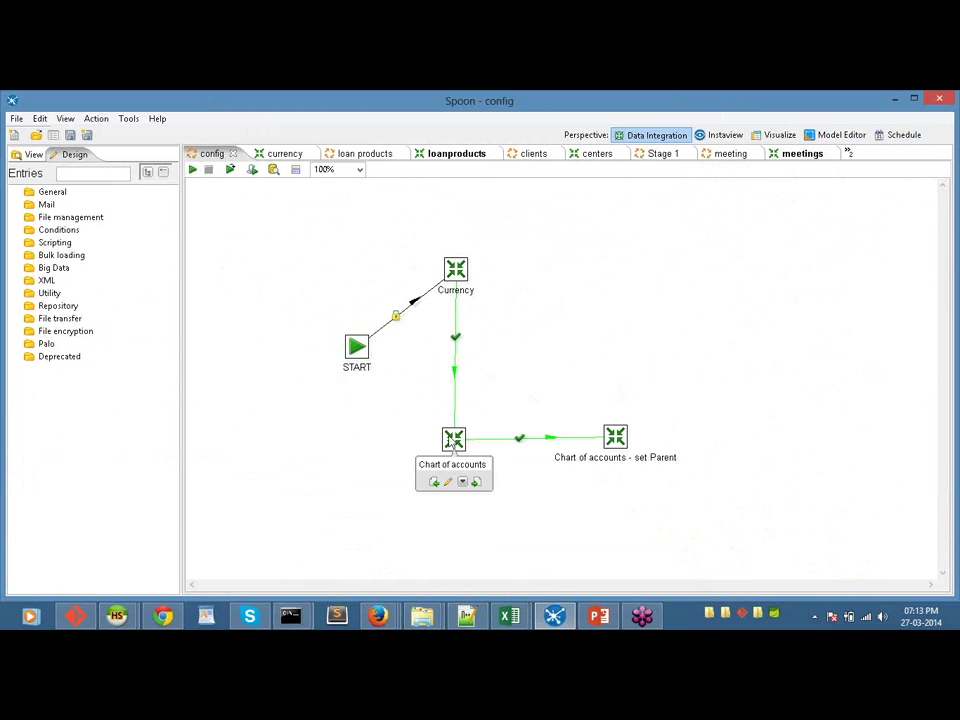
Step: Open the CoAconfig transformation referenced by the Chart of accounts entry
right_click(450, 442)
mouse_move(600, 222)
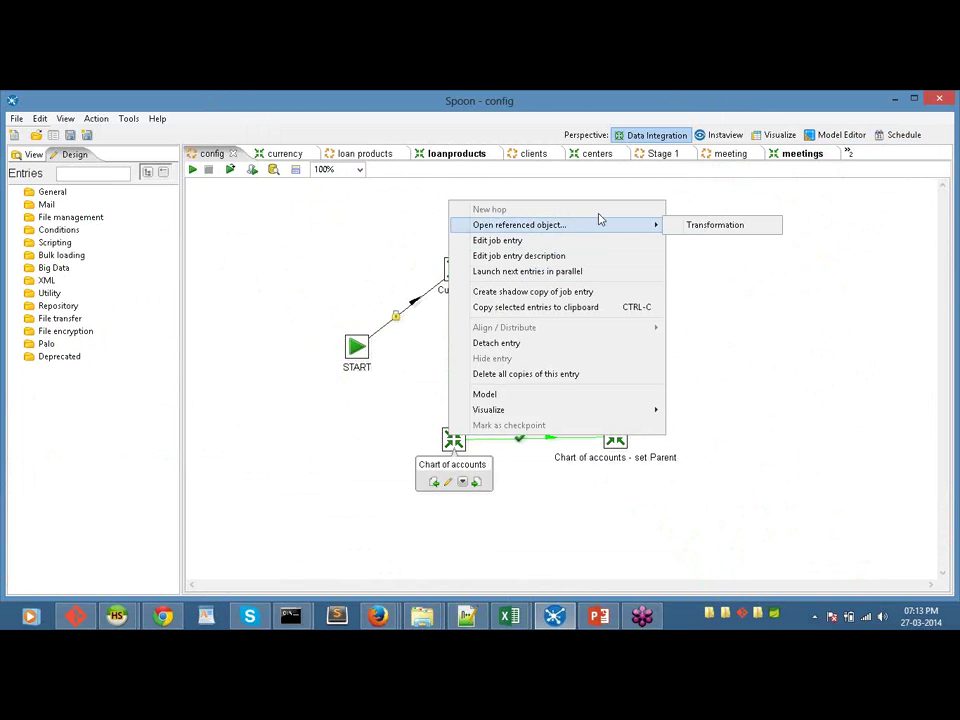
click(718, 228)
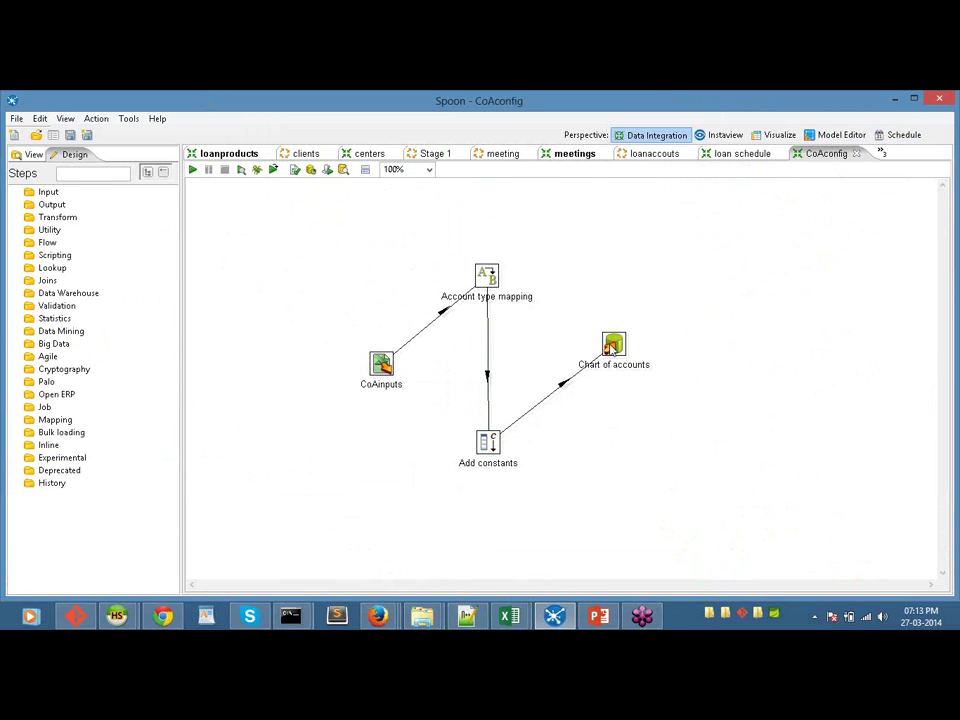
Step: Inspect the CoAinputs Excel input reading MappingDocs\CoA.xls, closing it unchanged
mouse_move(610, 347)
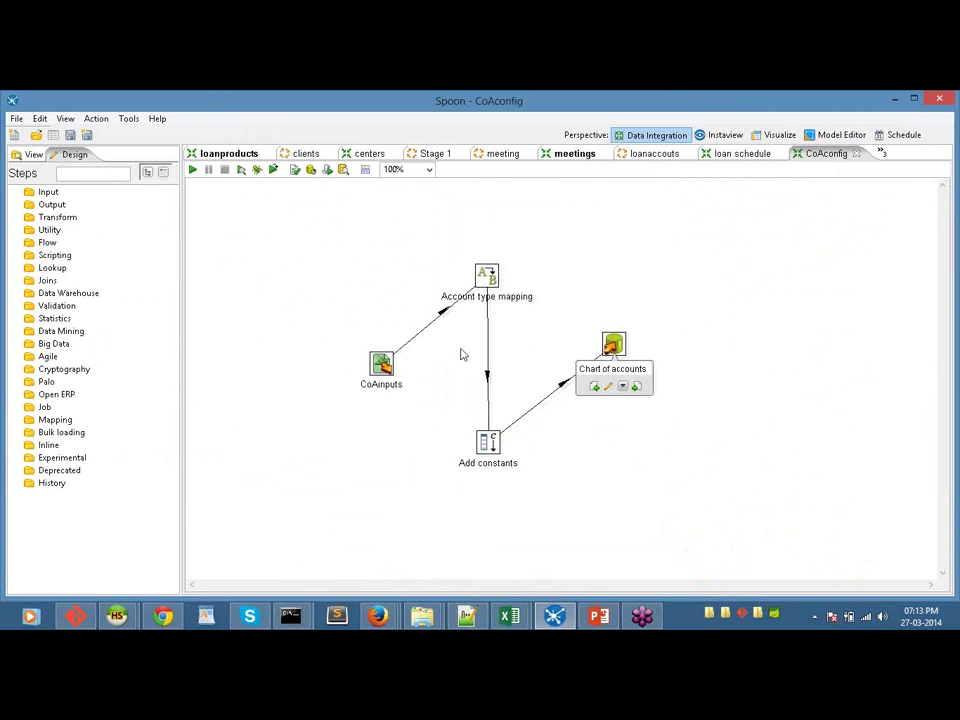
mouse_move(382, 368)
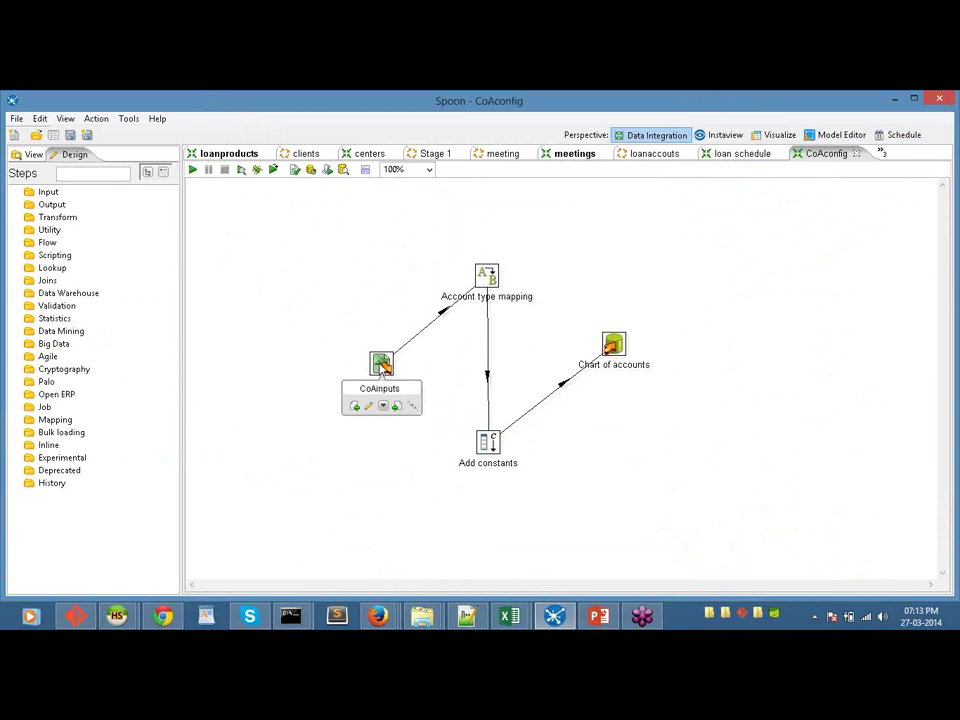
click(382, 368)
double_click(382, 368)
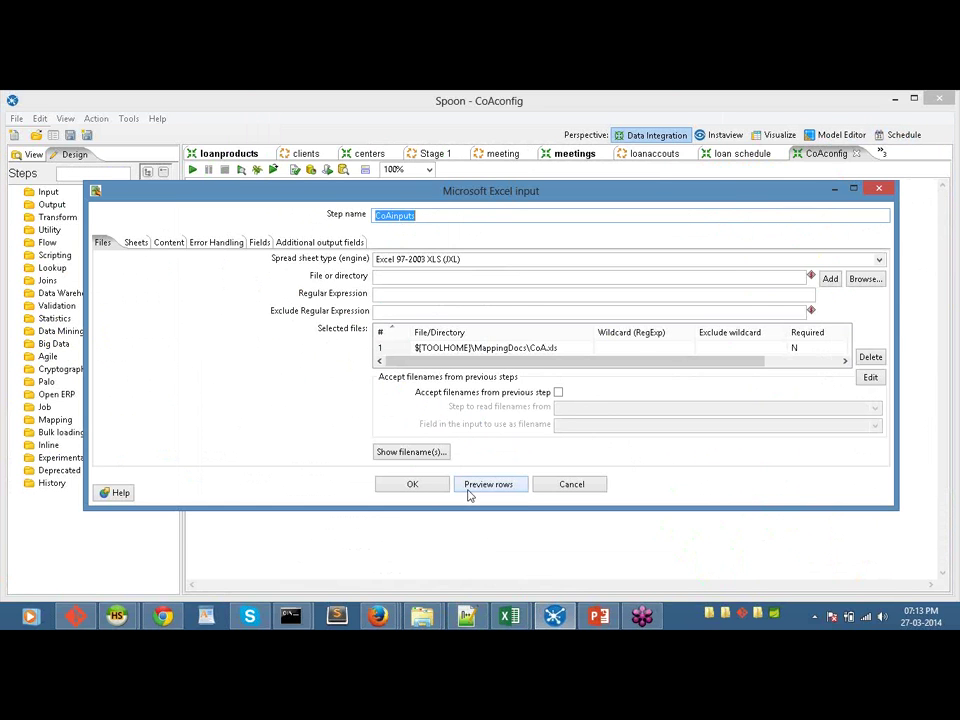
click(564, 486)
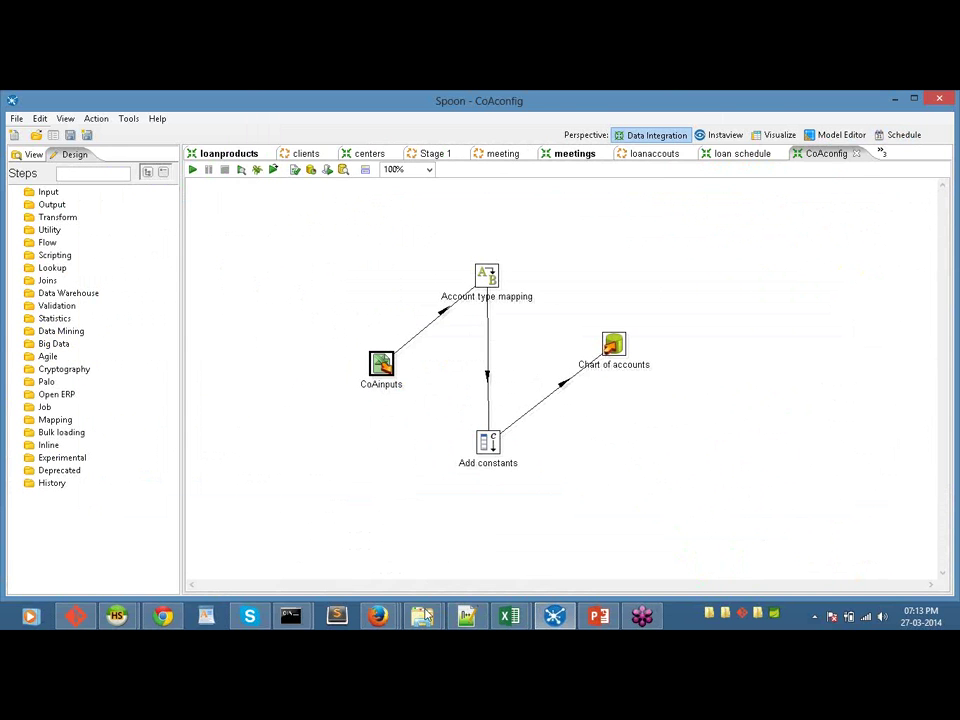
mouse_move(421, 615)
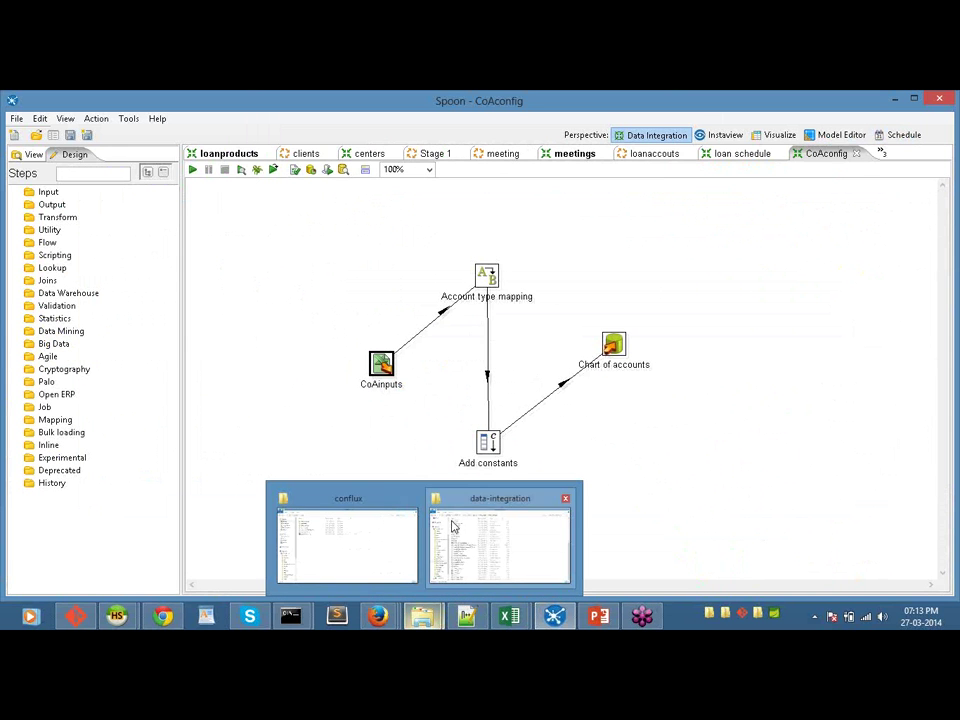
Step: Browse conflux to move-to-mifosx\MappingDocs and bring the CoA.xls workbook forward in Excel
click(410, 527)
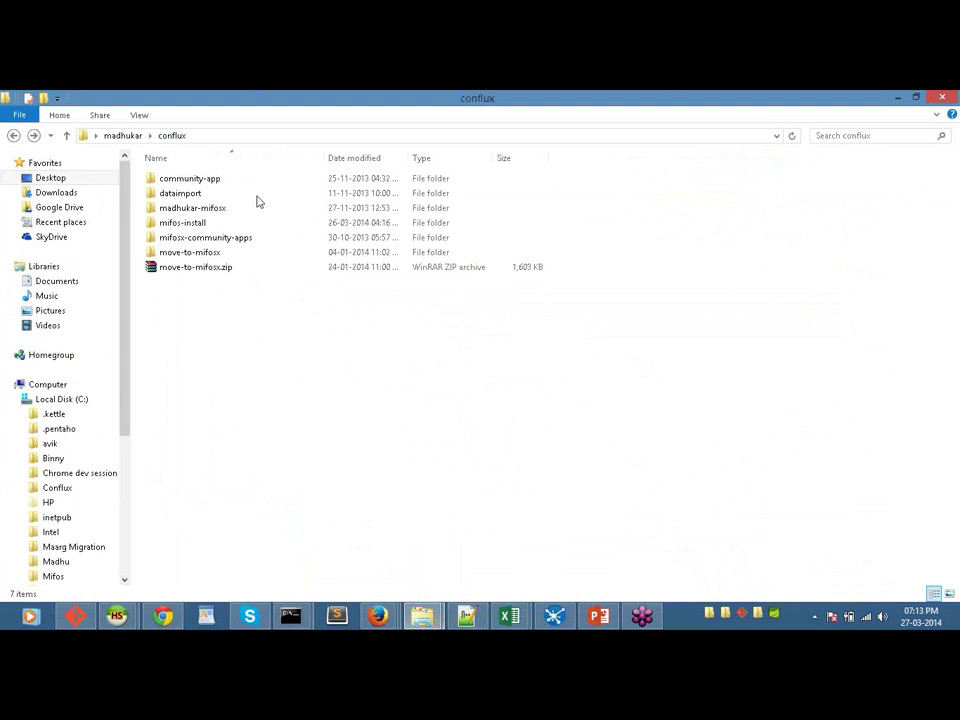
double_click(232, 252)
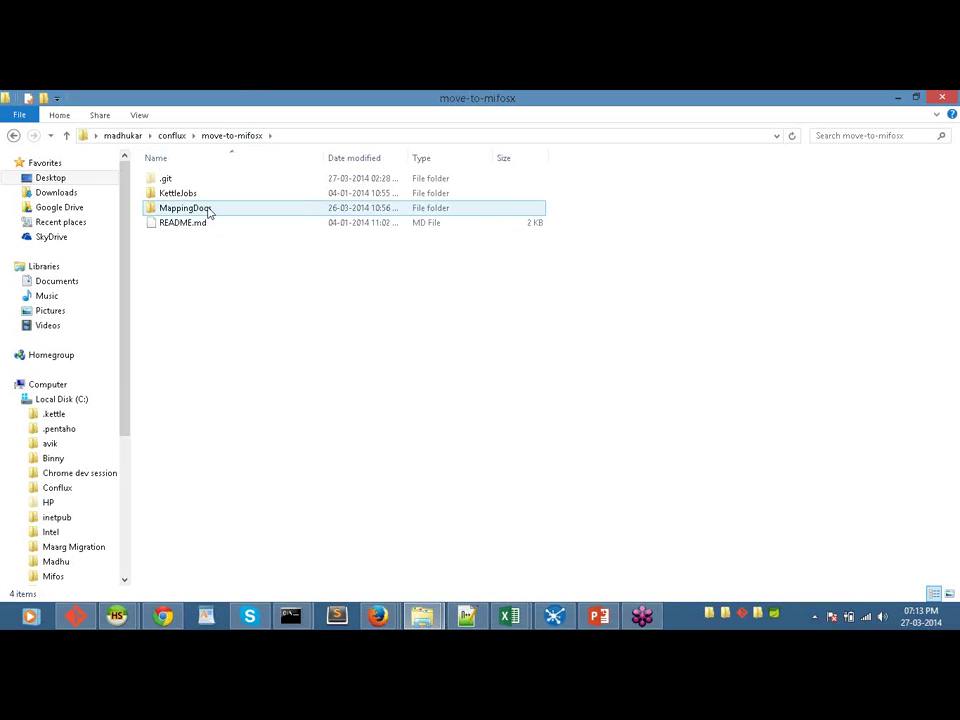
double_click(208, 208)
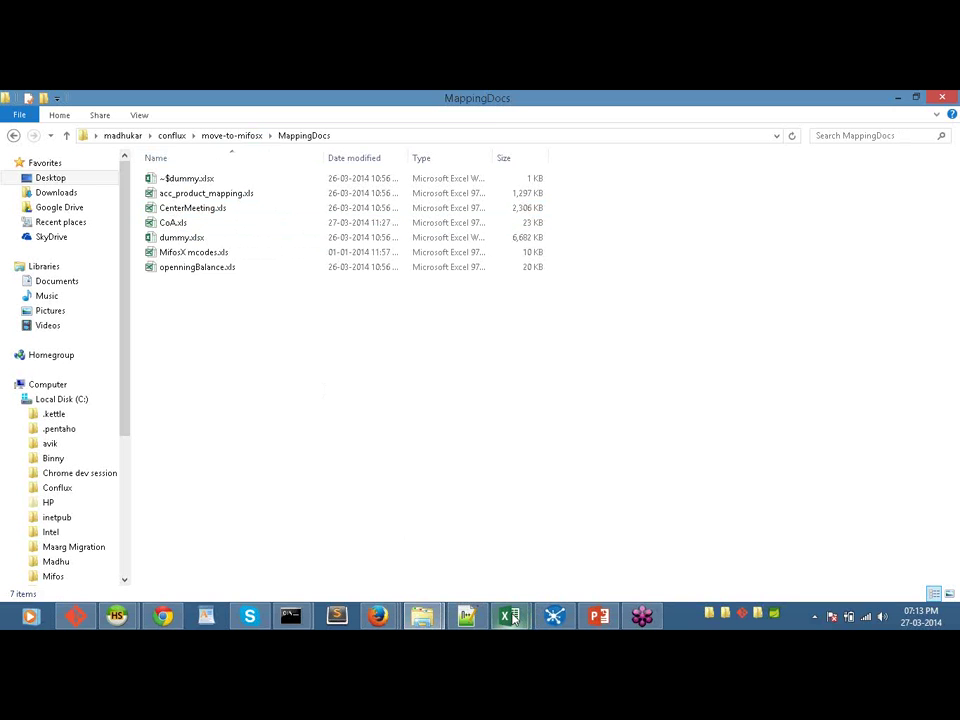
mouse_move(510, 615)
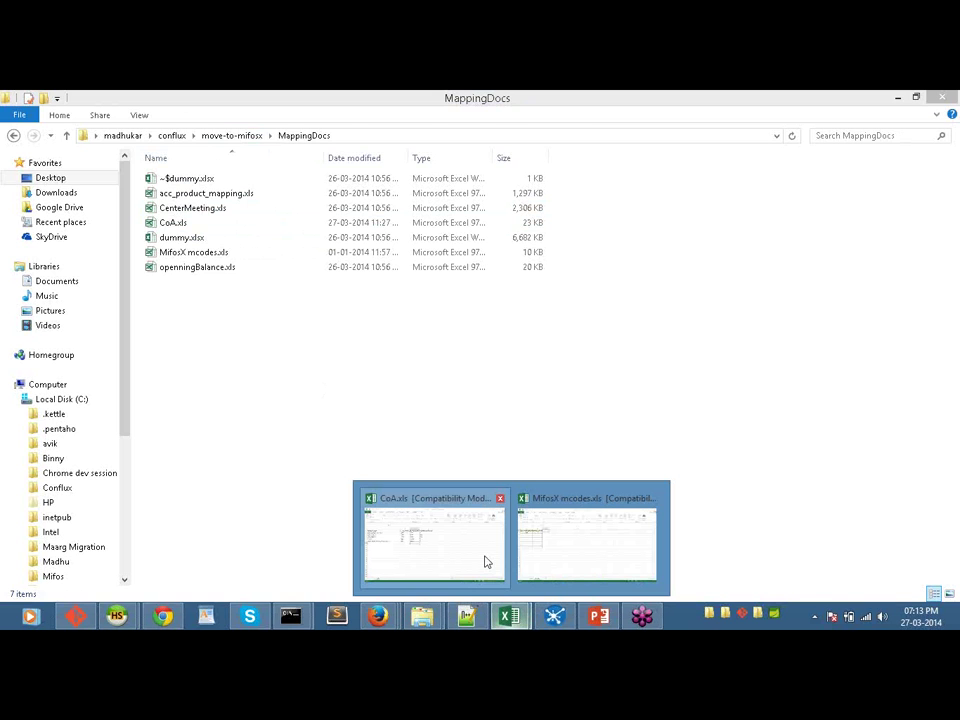
click(486, 562)
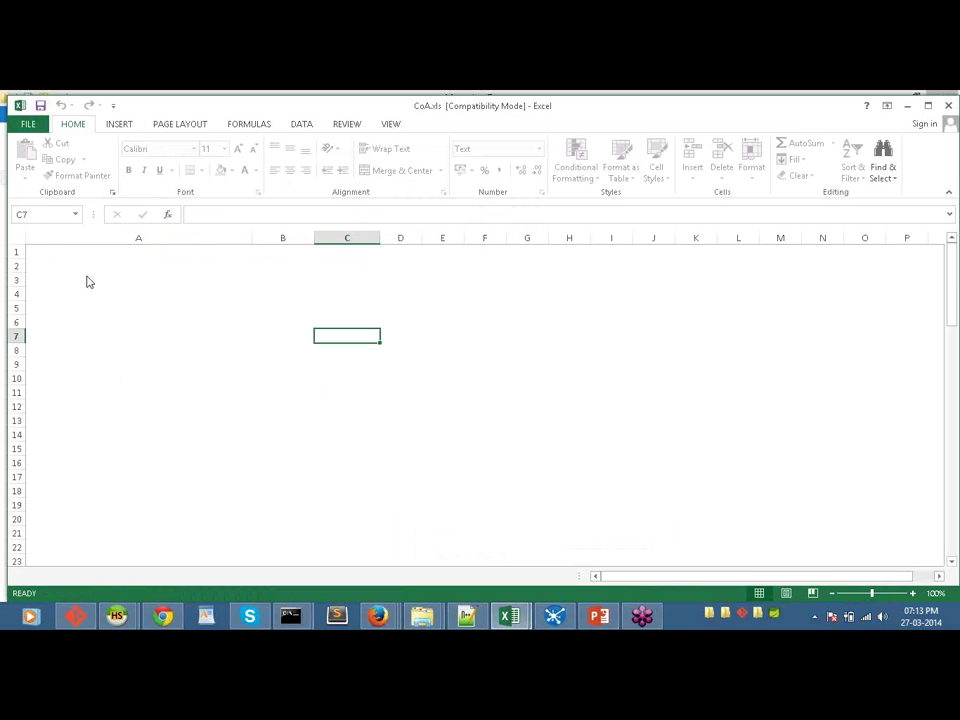
Step: Review CoA.xls's five chart-of-accounts rows, then minimize Excel and the MappingDocs folder
key(alt+Tab)
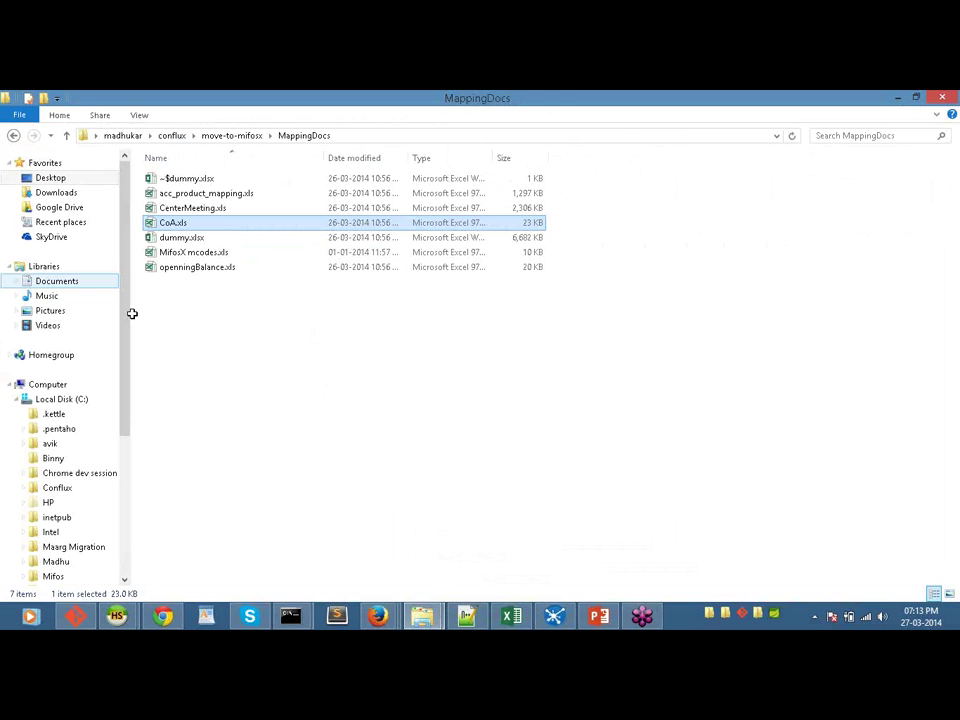
key(alt+Tab)
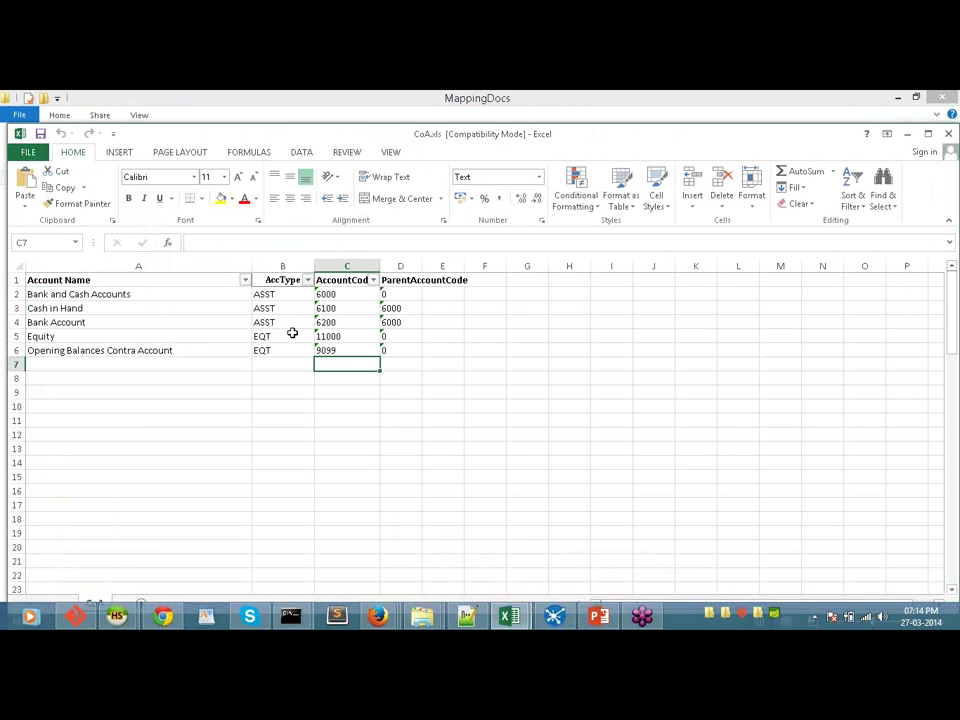
click(907, 134)
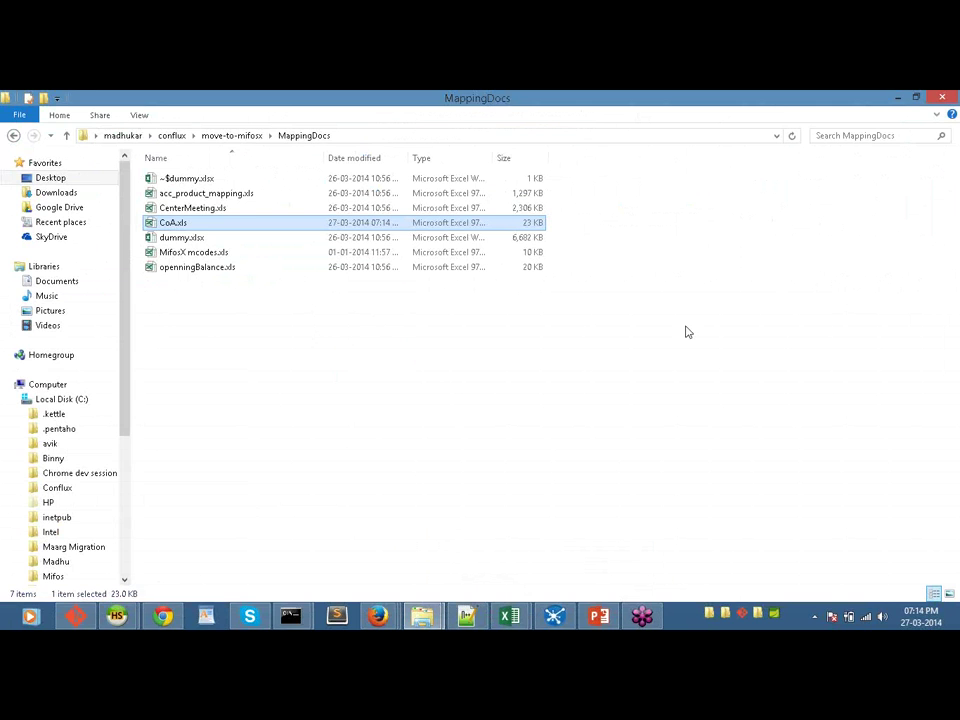
click(896, 98)
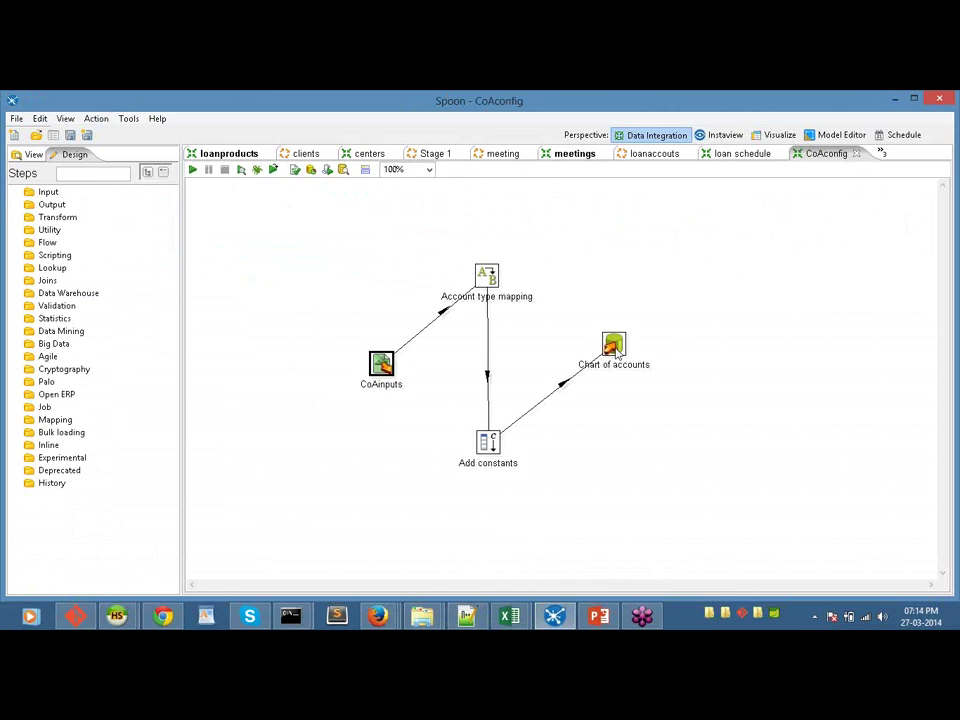
Step: Check the Chart of accounts Table output settings unchanged, then return to the Stage 1 job
double_click(614, 348)
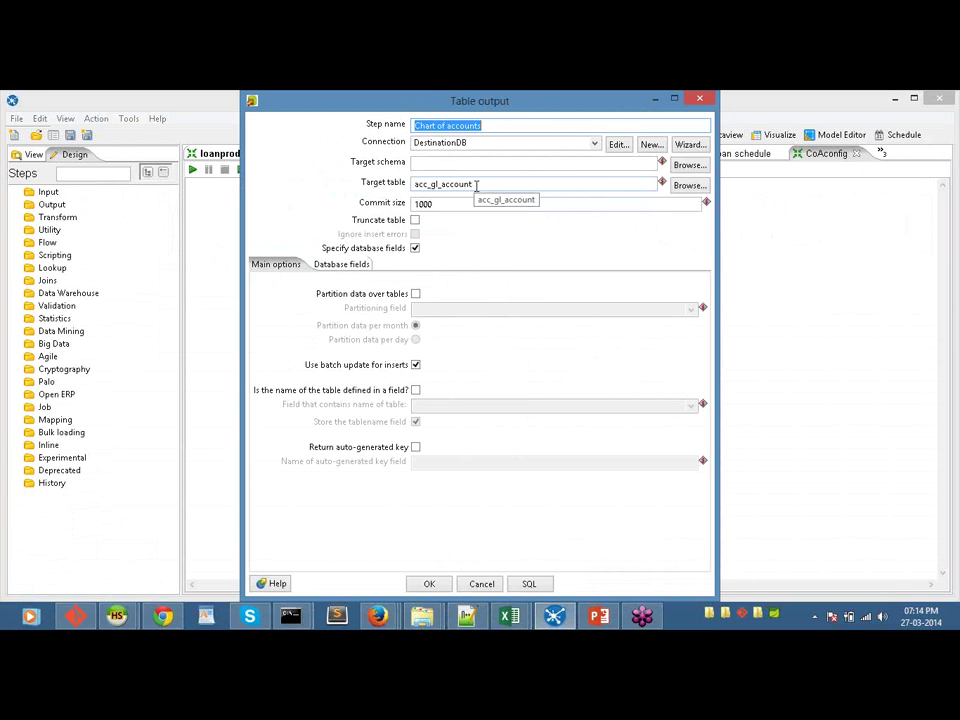
click(482, 584)
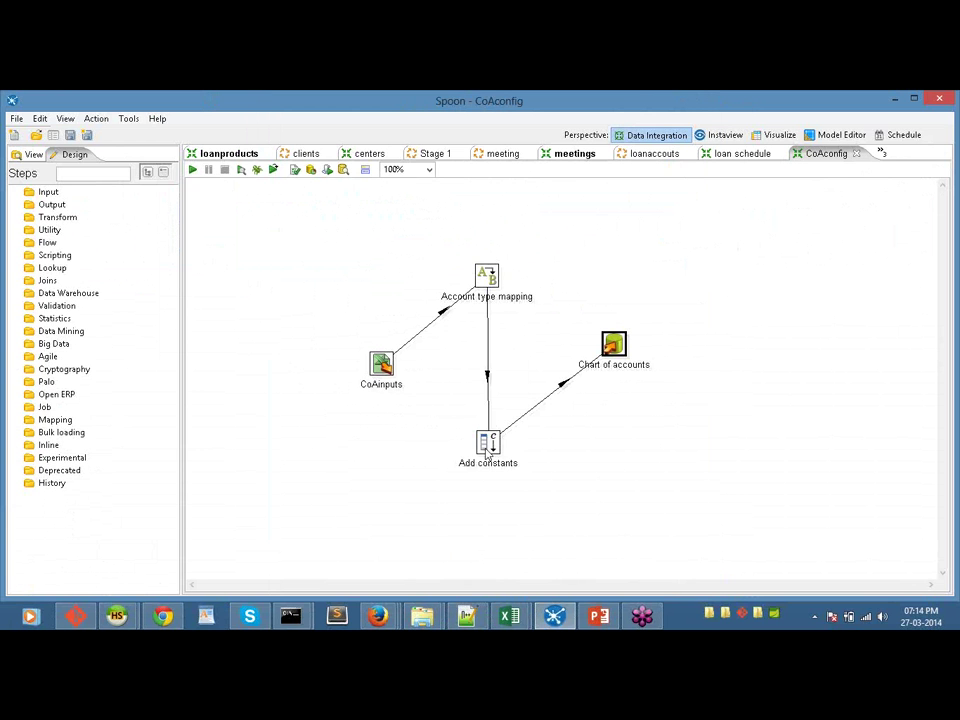
click(428, 153)
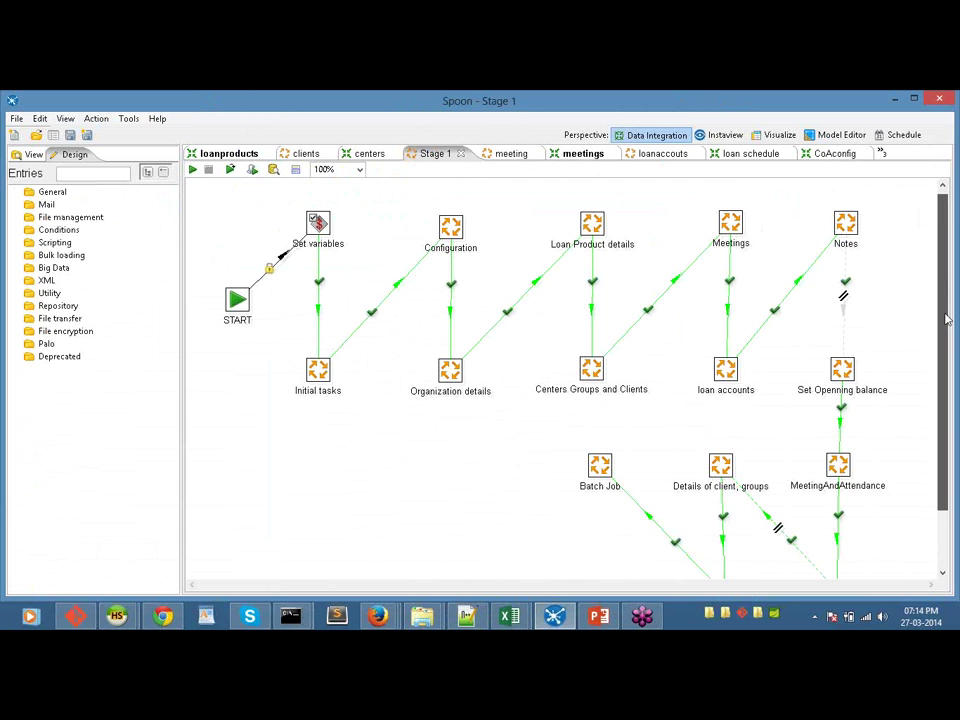
Step: Look at the Set Openning balance entry's options without choosing any
scroll(947, 318, down, 3)
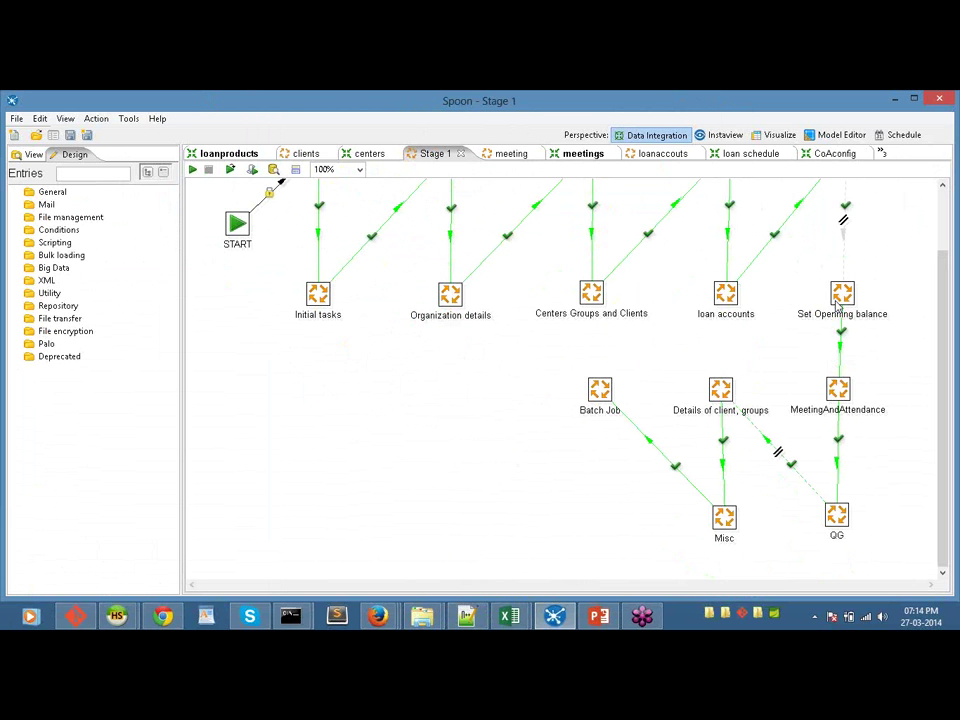
mouse_move(840, 307)
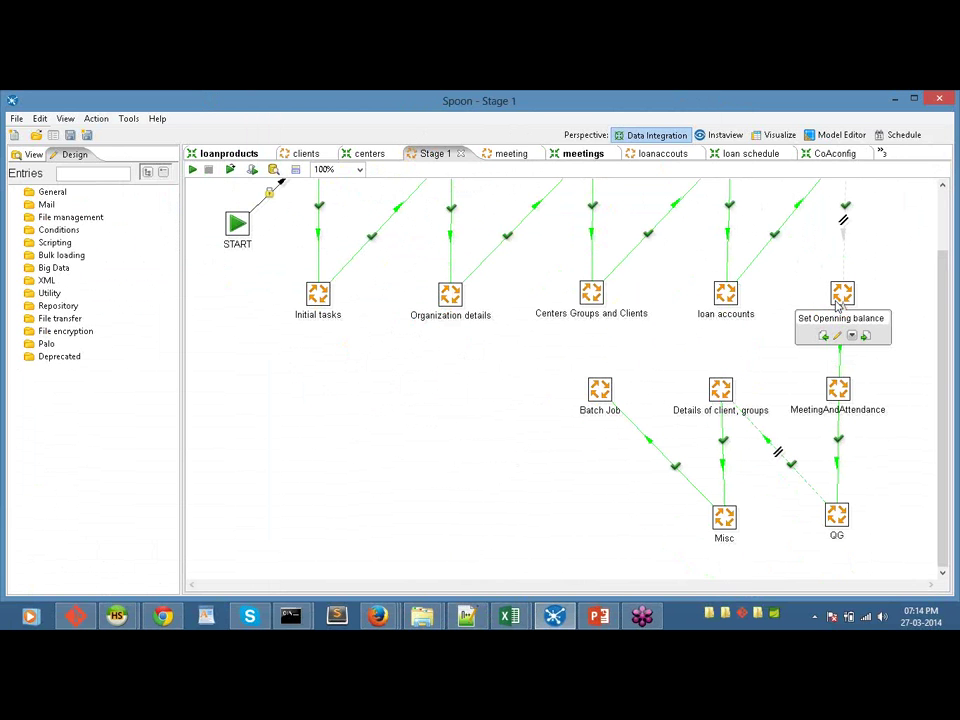
right_click(845, 290)
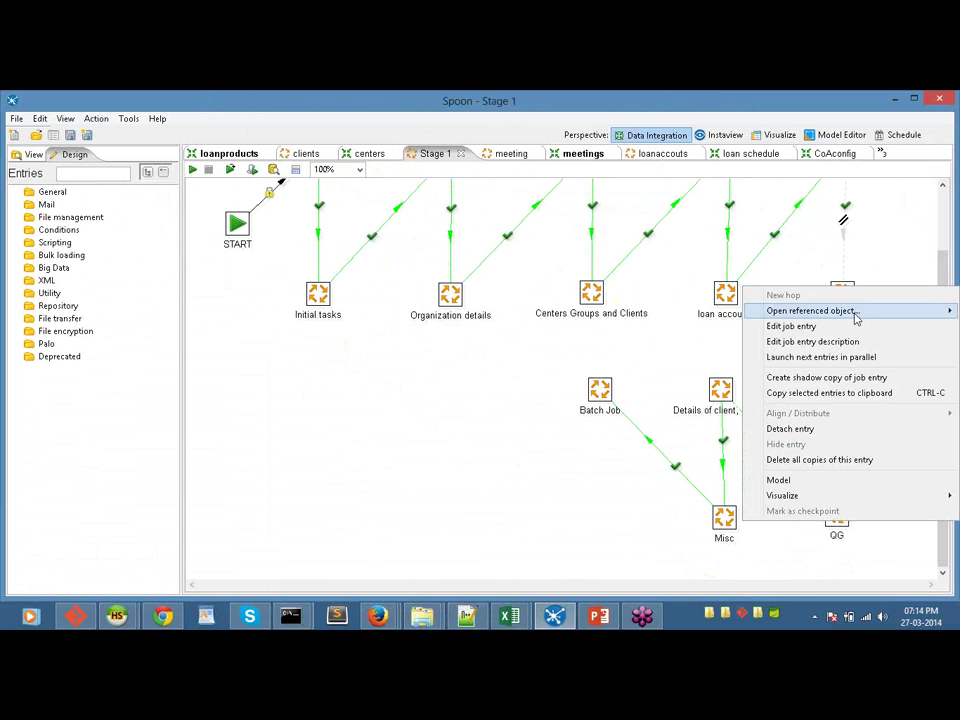
mouse_move(775, 310)
click(727, 307)
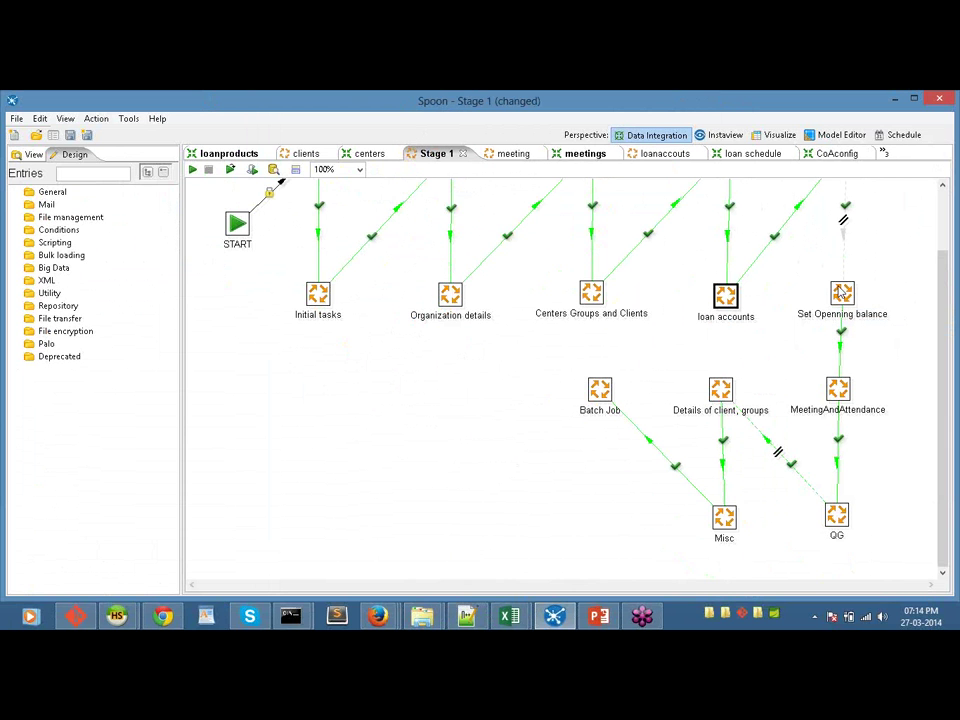
Step: Open the openingBalance job referenced by the Set Openning balance entry
right_click(841, 290)
mouse_move(841, 312)
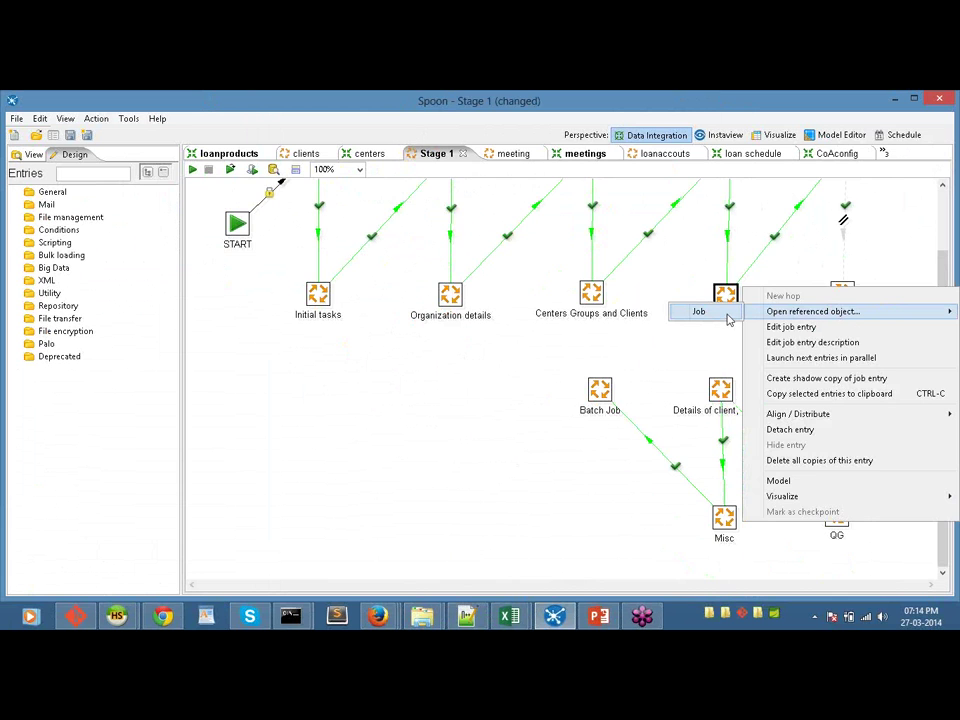
click(718, 314)
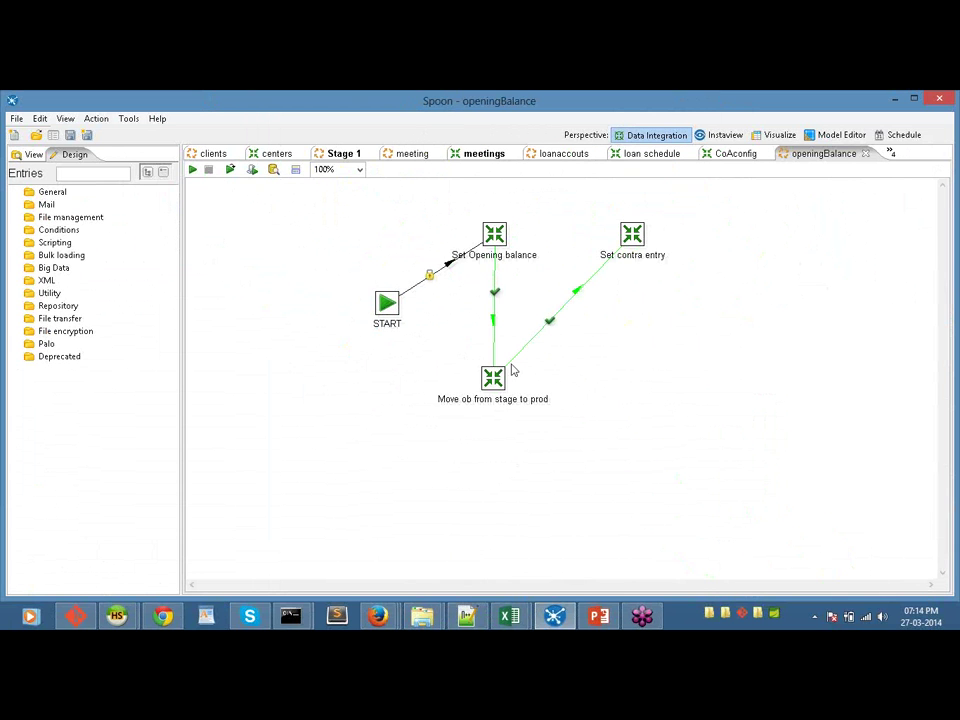
Step: Open the setOpeningBalance transformation referenced by the Set Opening balance entry
right_click(494, 237)
mouse_move(533, 263)
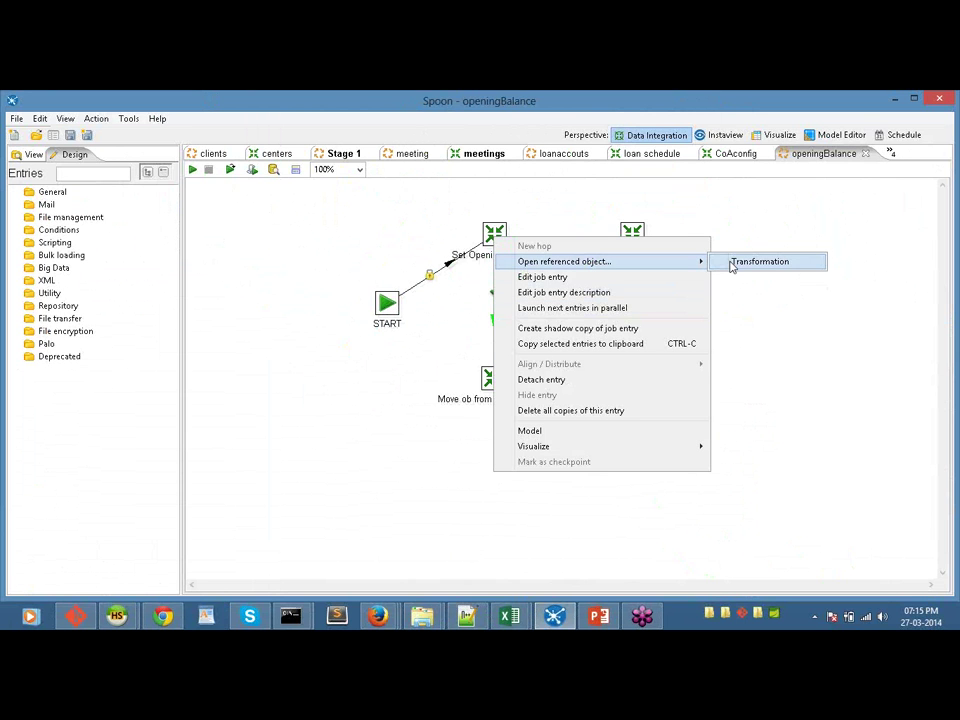
click(731, 265)
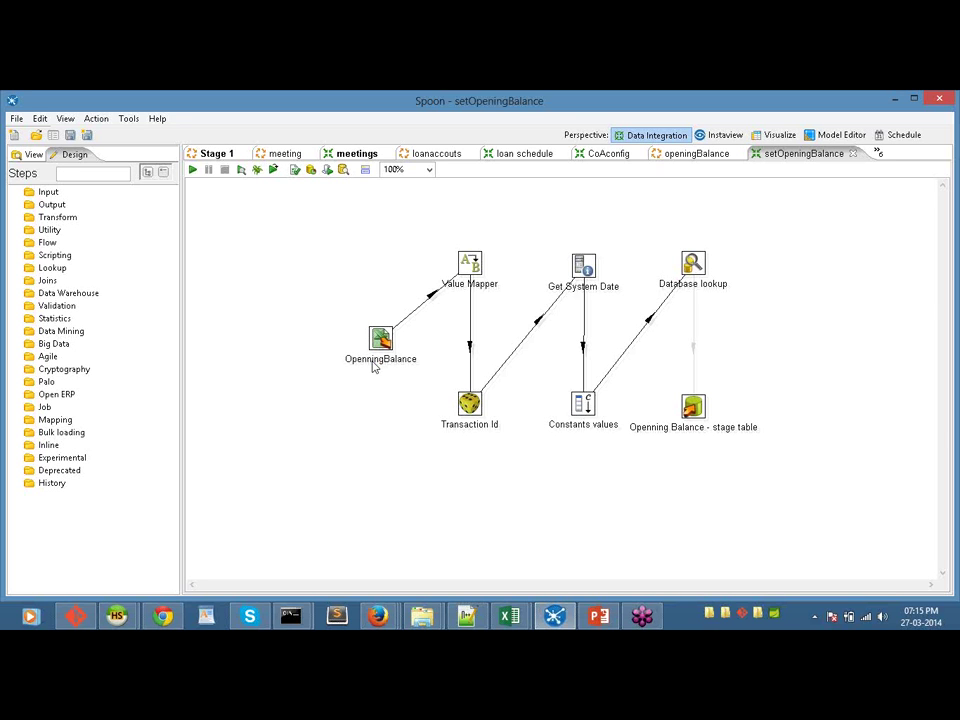
Step: Review the Openning Balance stage-table output settings unchanged, then return to the Stage 1 job
double_click(694, 408)
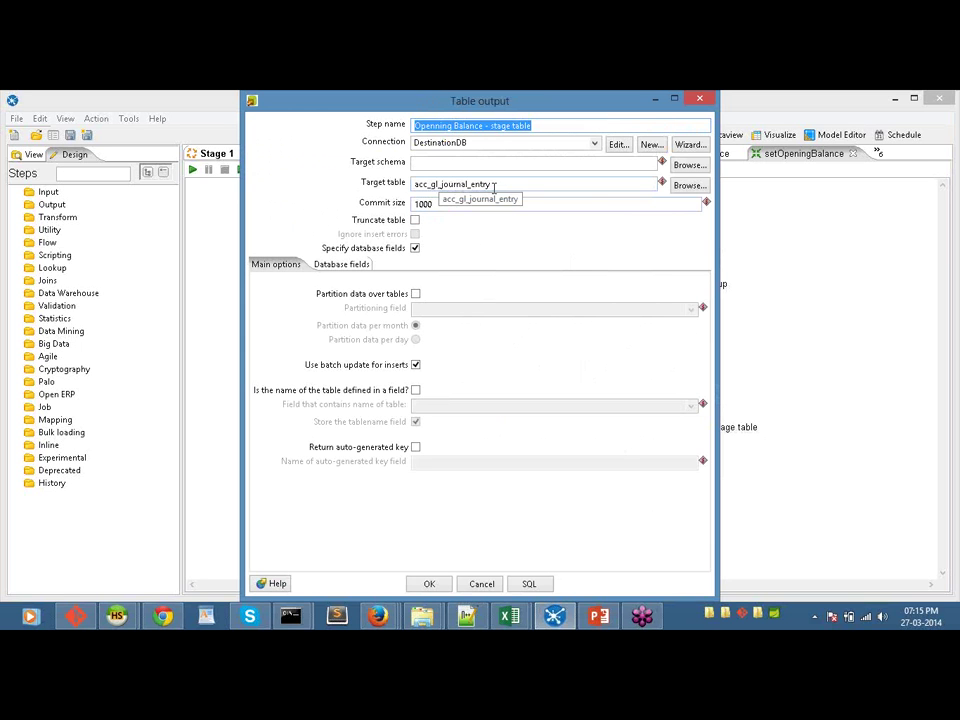
click(481, 584)
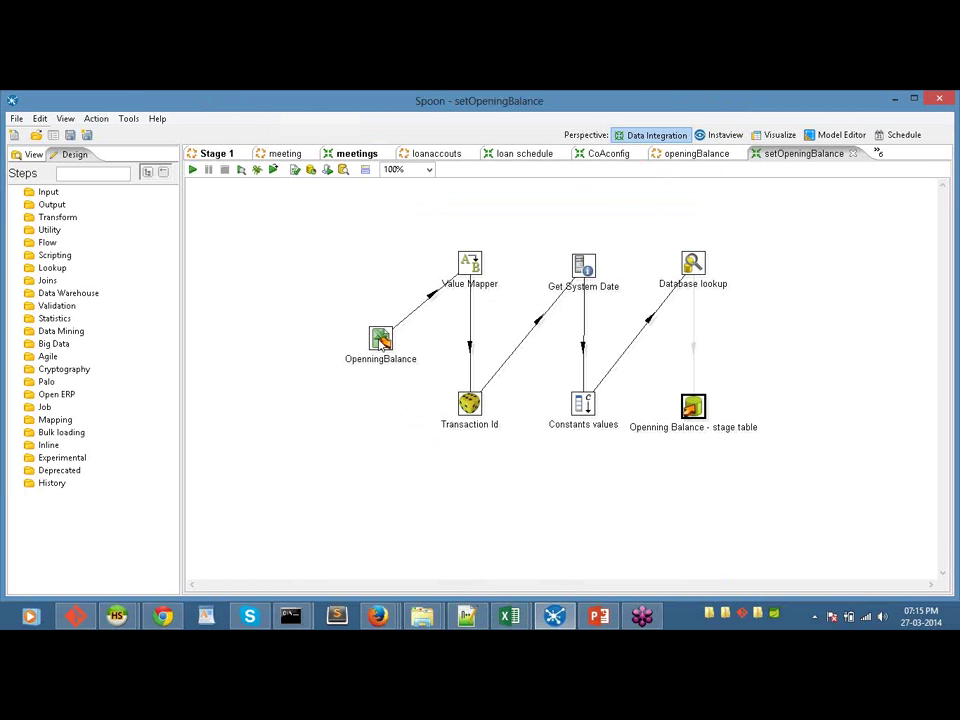
mouse_move(384, 342)
click(213, 155)
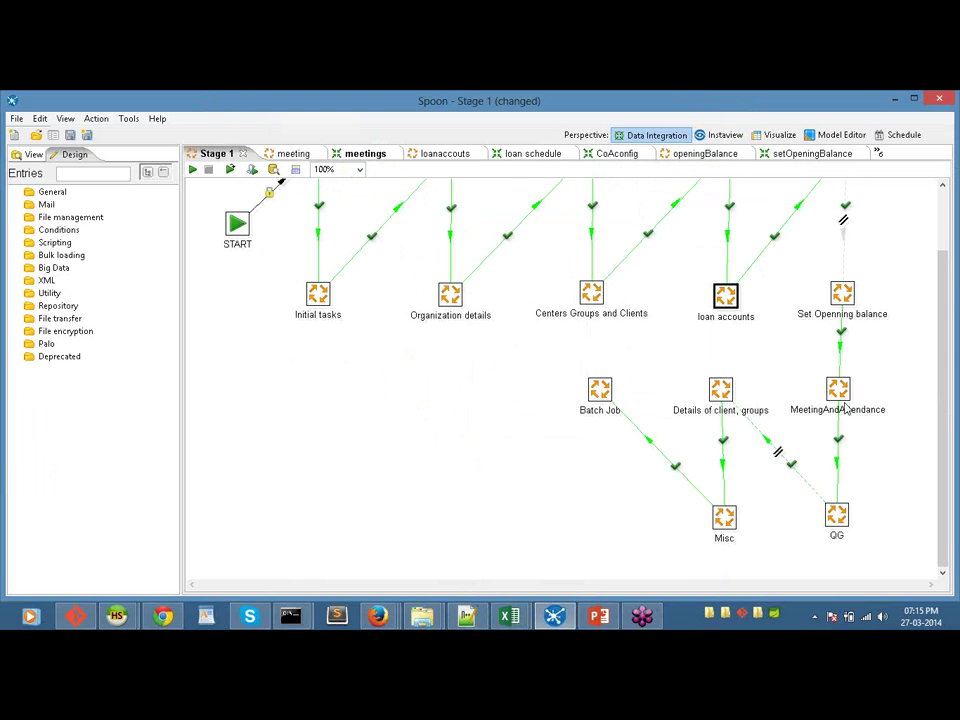
Step: Open the meetingAndAttendence job referenced by the MeetingAndAttendance entry
mouse_move(834, 404)
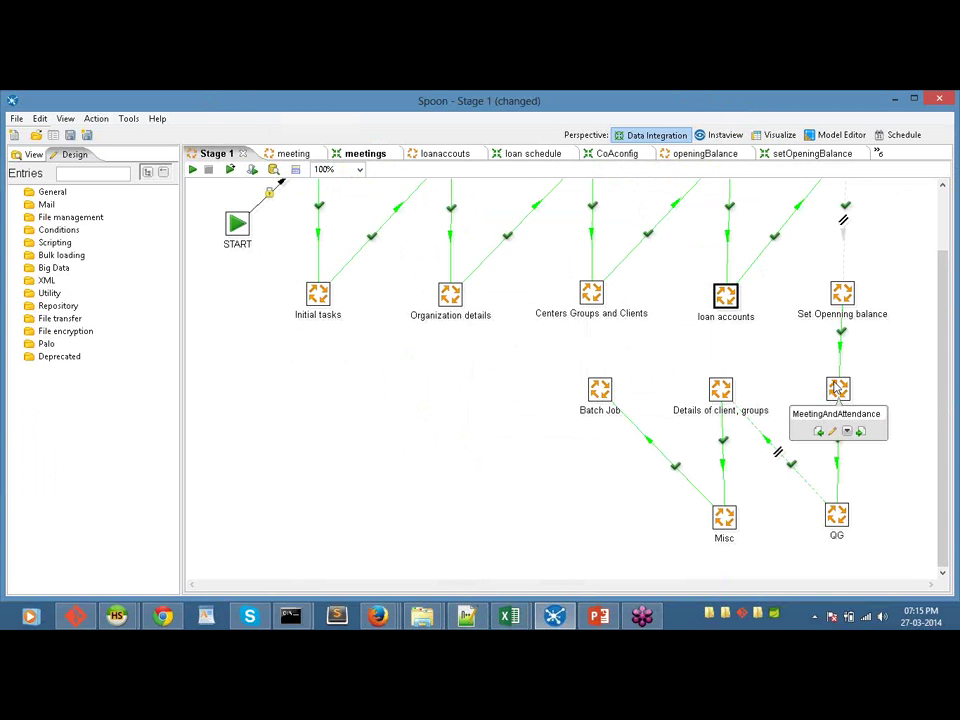
right_click(838, 397)
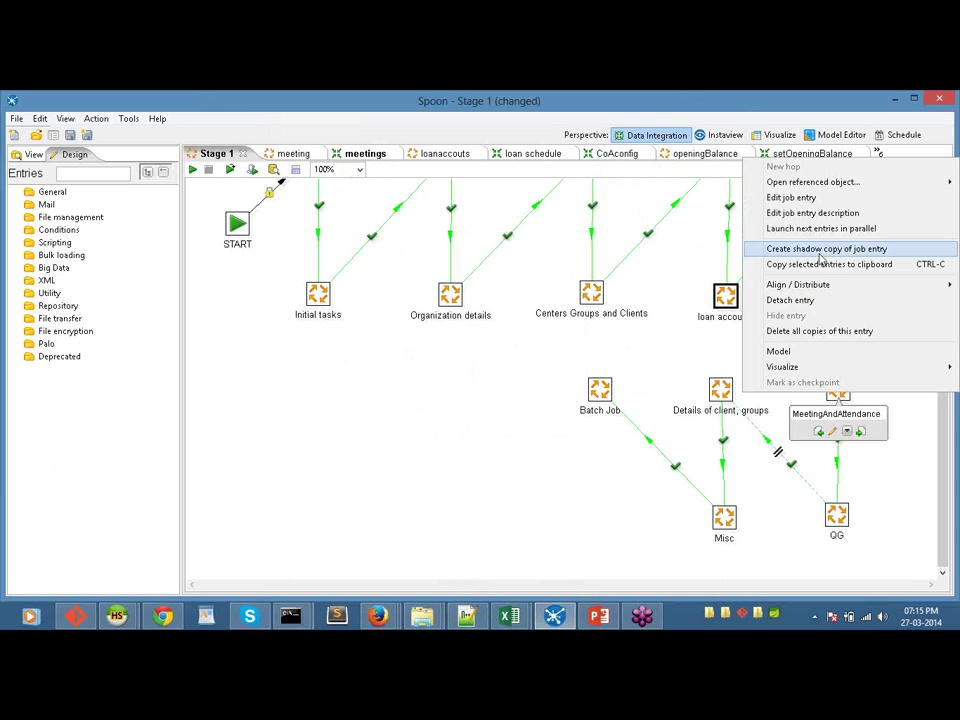
mouse_move(746, 188)
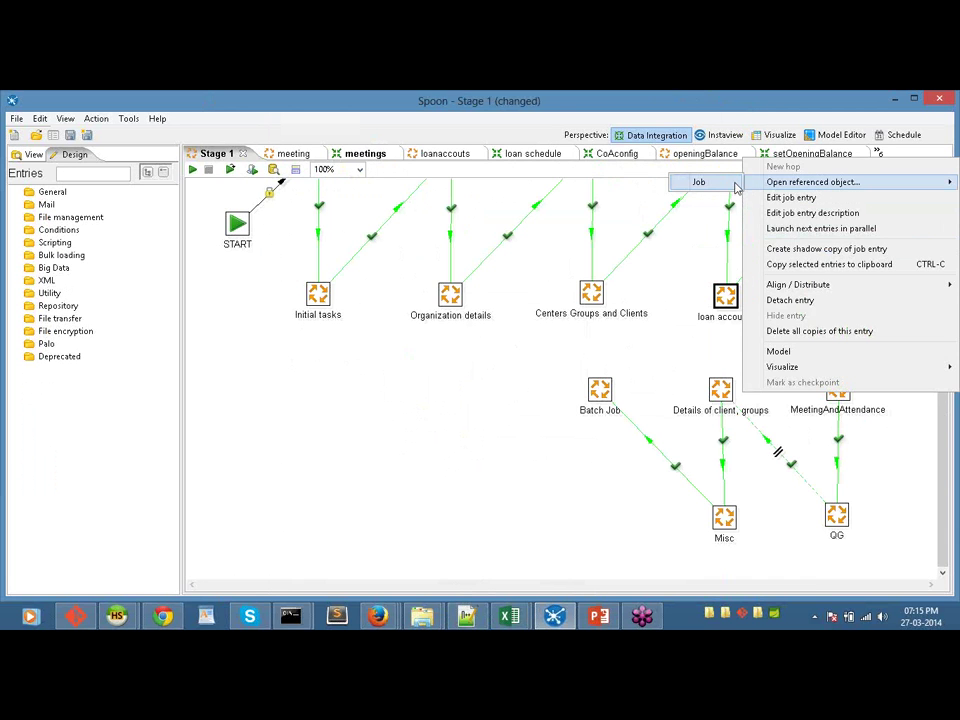
click(700, 182)
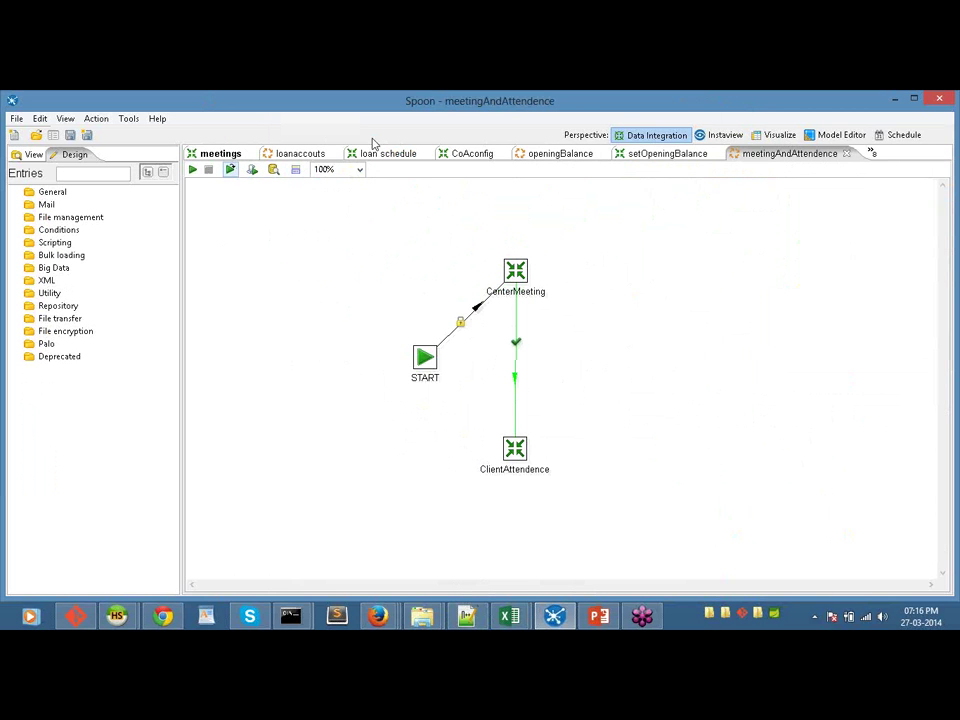
Step: Return to Stage 1 and close the setOpeningBalance, meetingAndAttendence, openingBalance and CoAconfig tabs
click(873, 154)
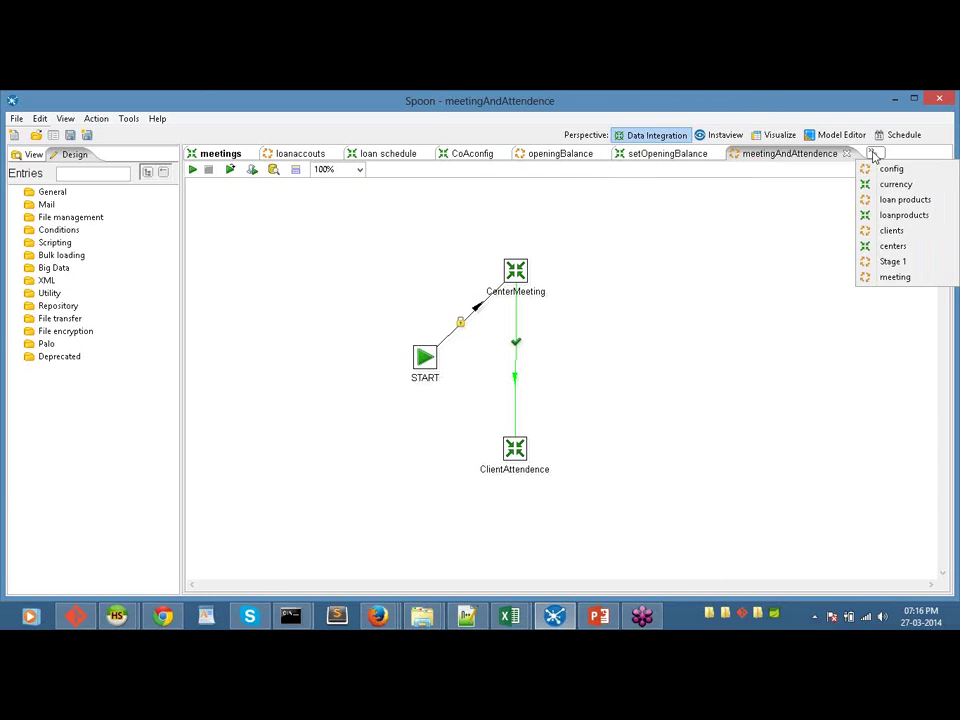
click(894, 262)
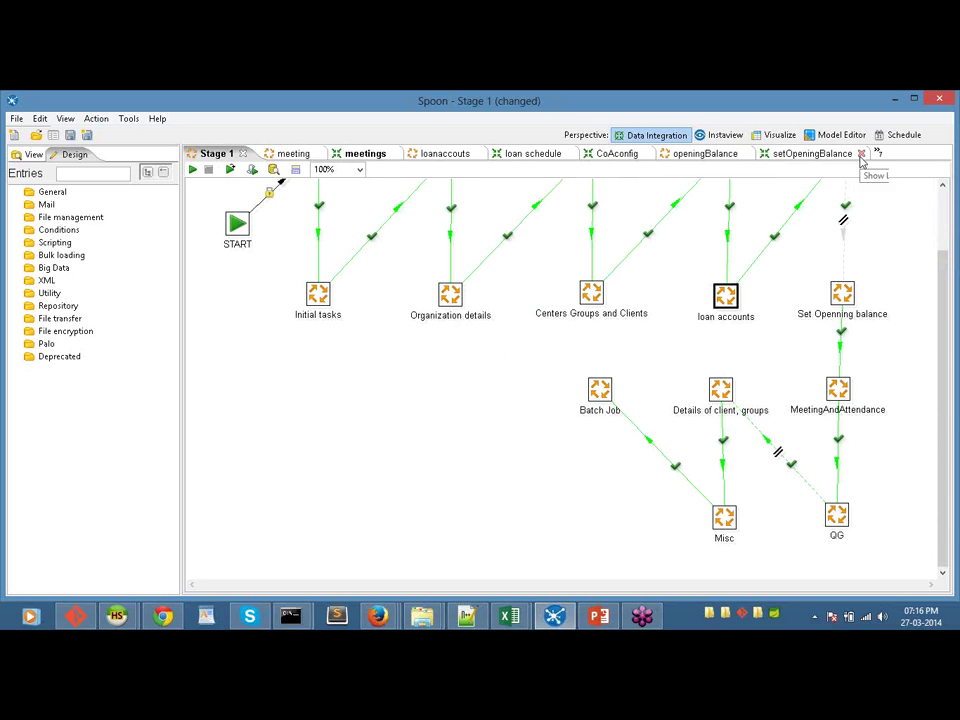
click(866, 154)
click(876, 154)
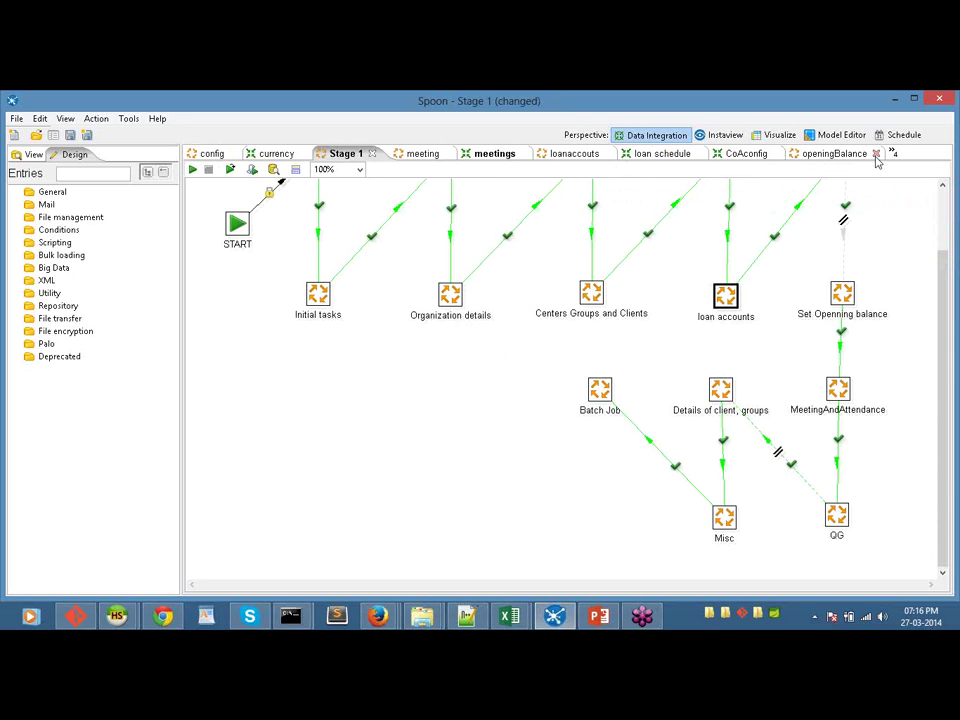
click(876, 154)
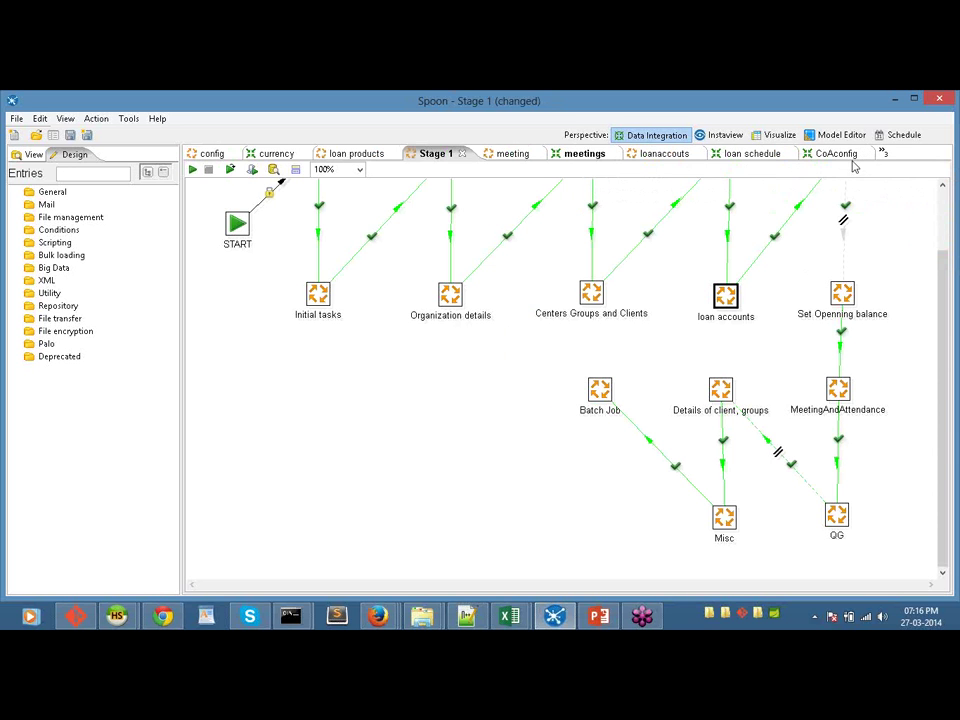
click(866, 154)
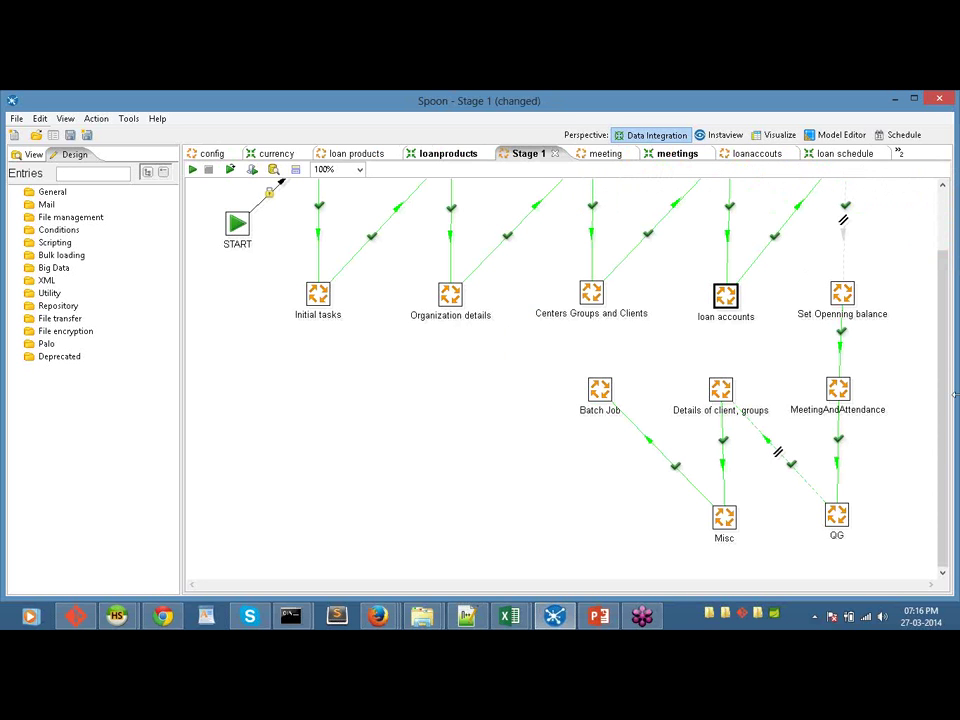
Step: Open the luc transformation referenced by the Loan utilizations entry
right_click(838, 519)
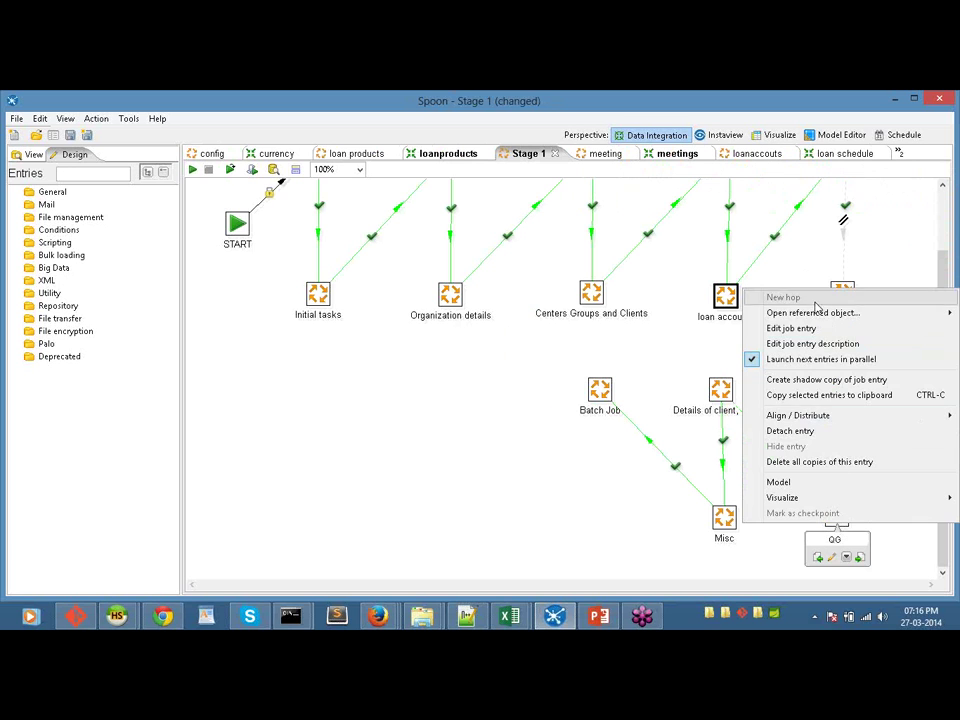
click(709, 319)
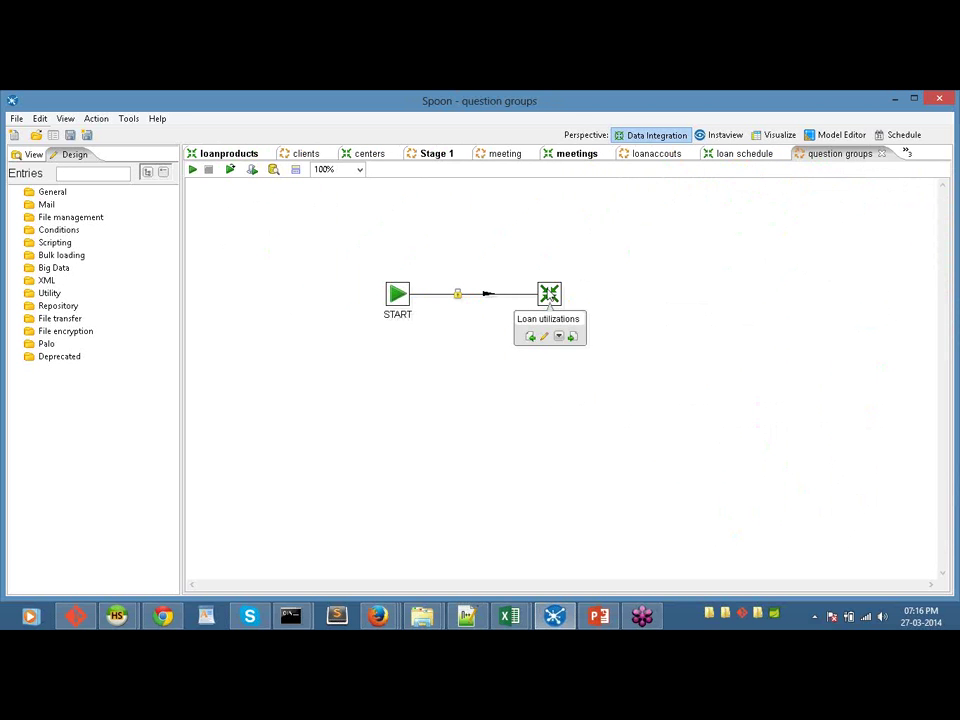
right_click(550, 296)
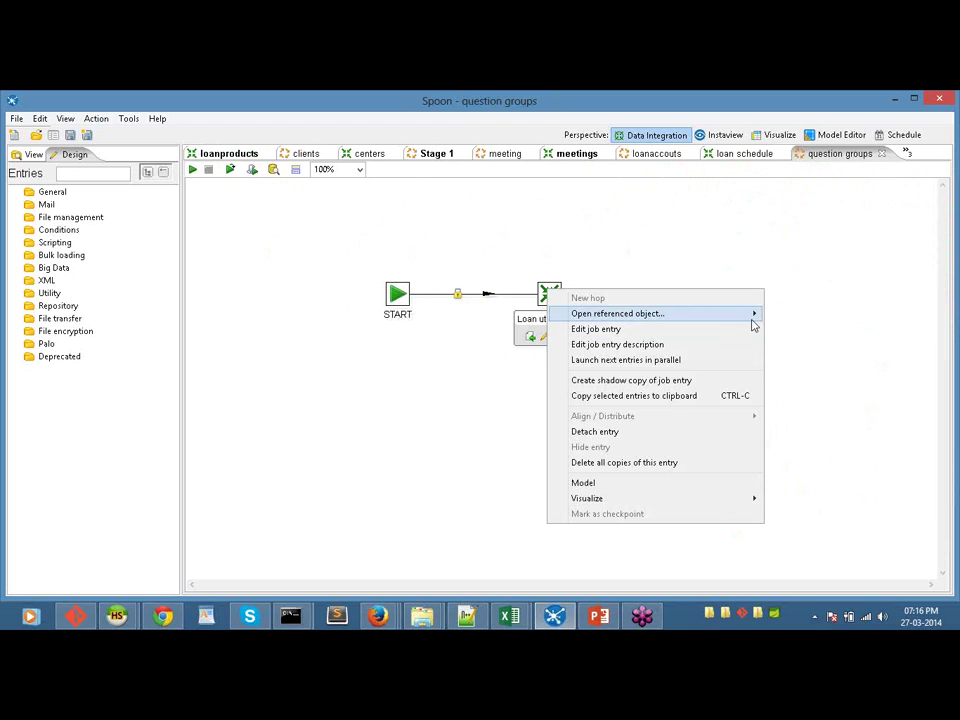
mouse_move(753, 318)
click(789, 314)
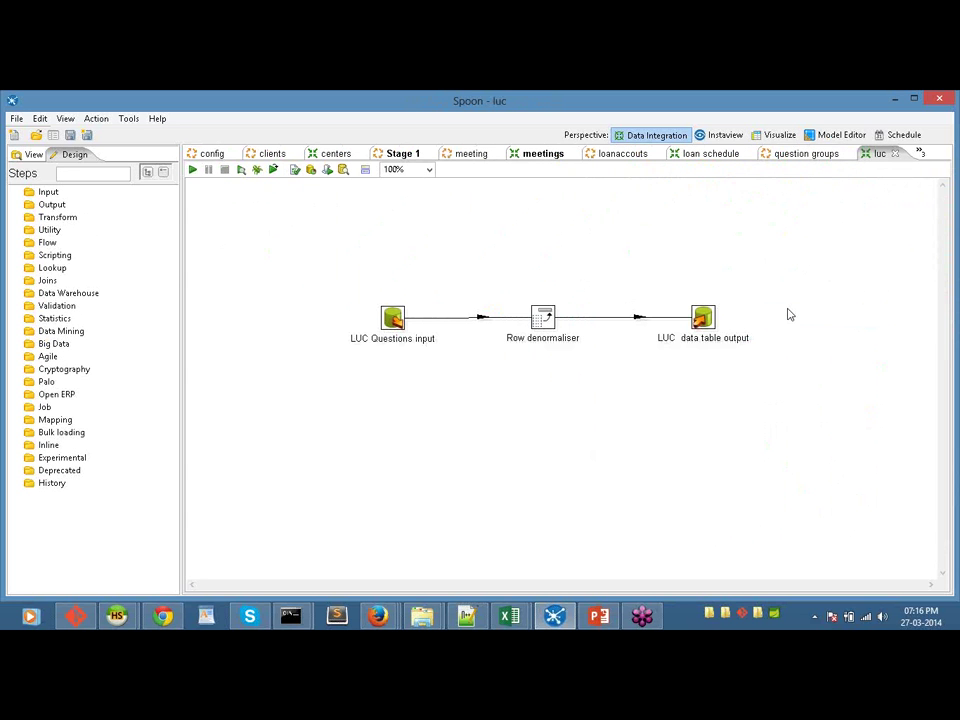
Step: Review the LUC Questions input and LUC data table output settings unchanged, then return to Stage 1
double_click(394, 326)
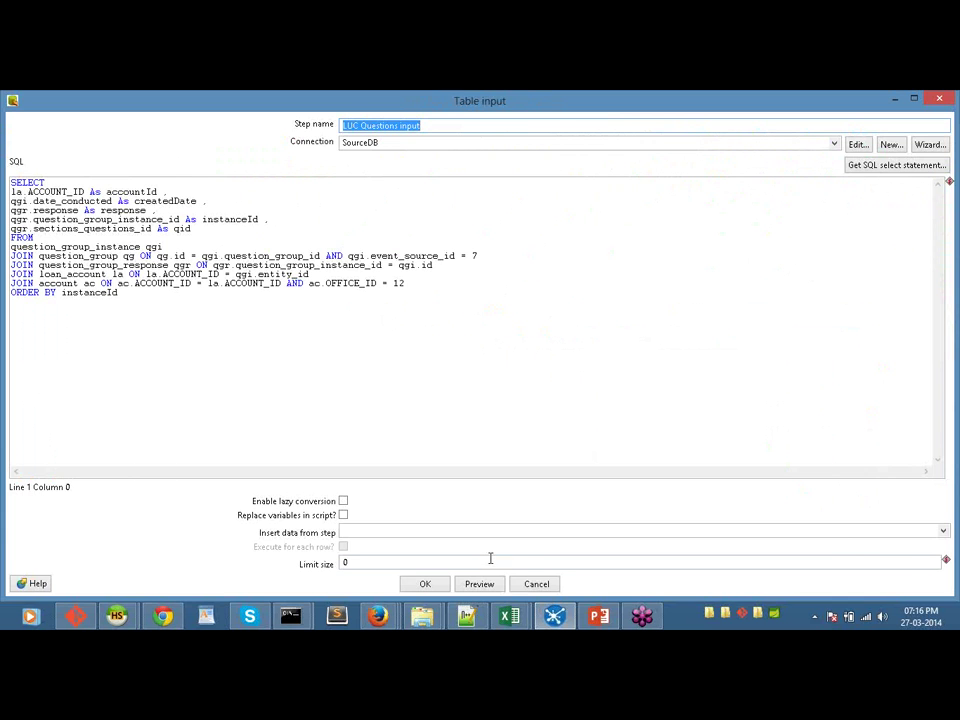
click(536, 584)
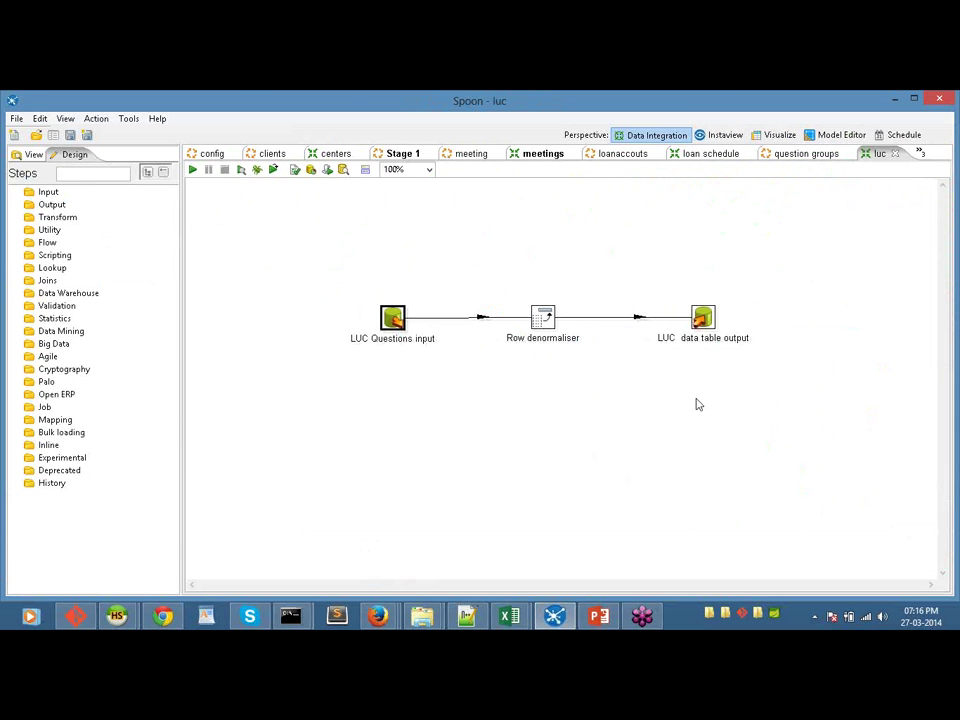
double_click(702, 318)
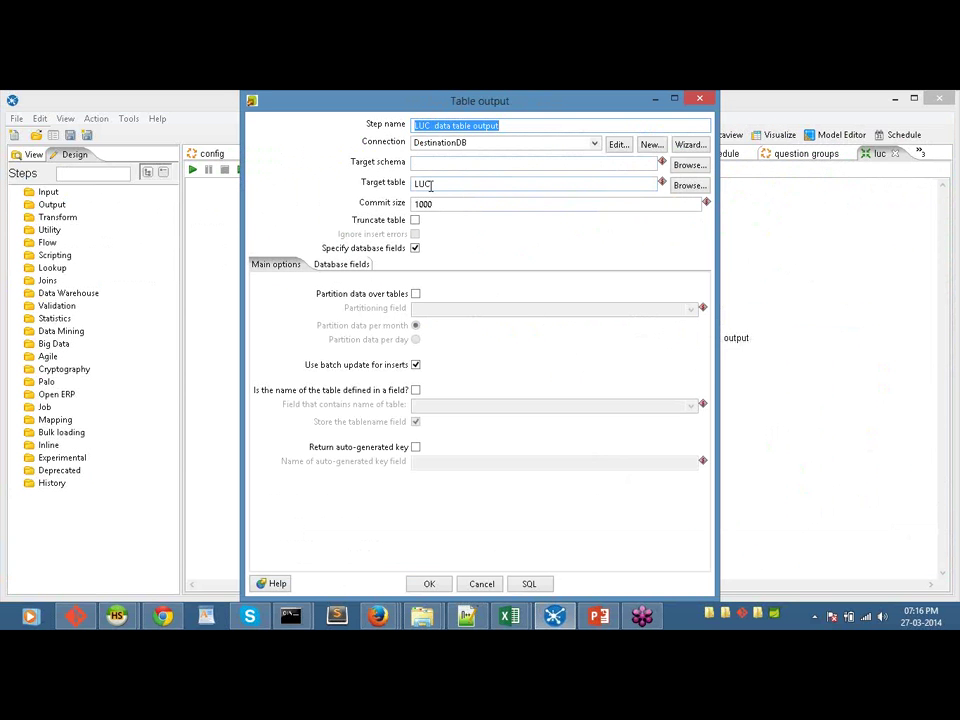
click(480, 585)
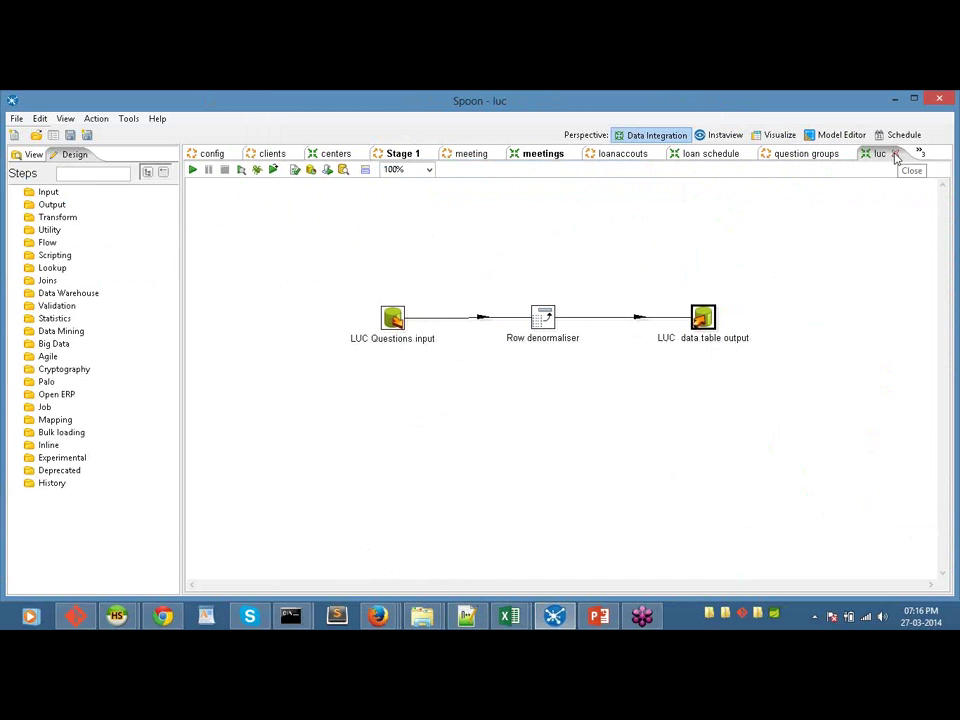
click(389, 156)
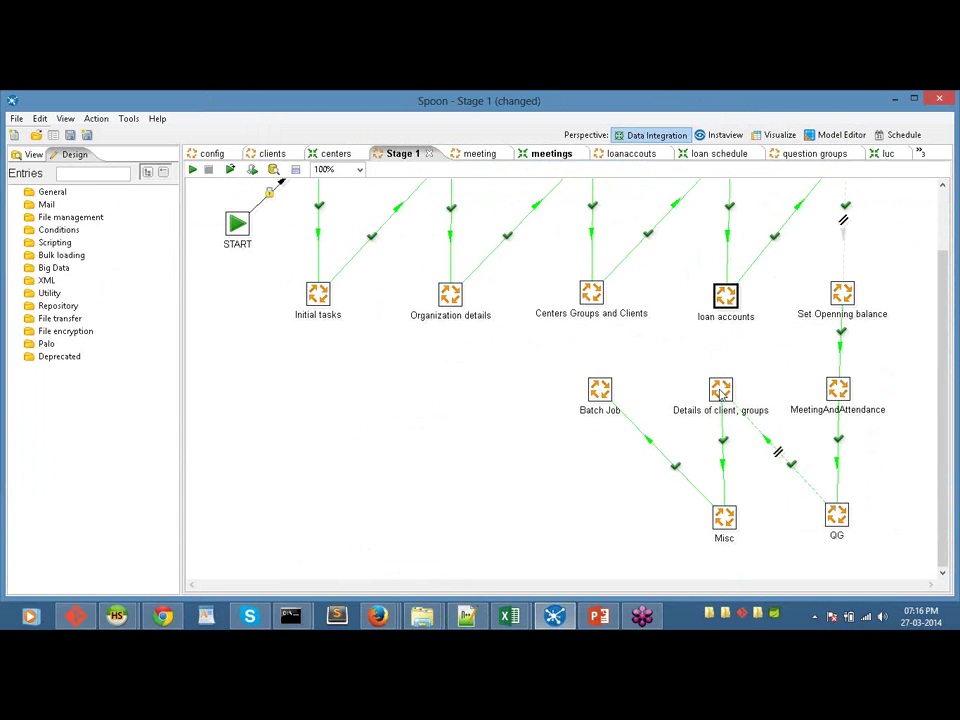
mouse_move(714, 400)
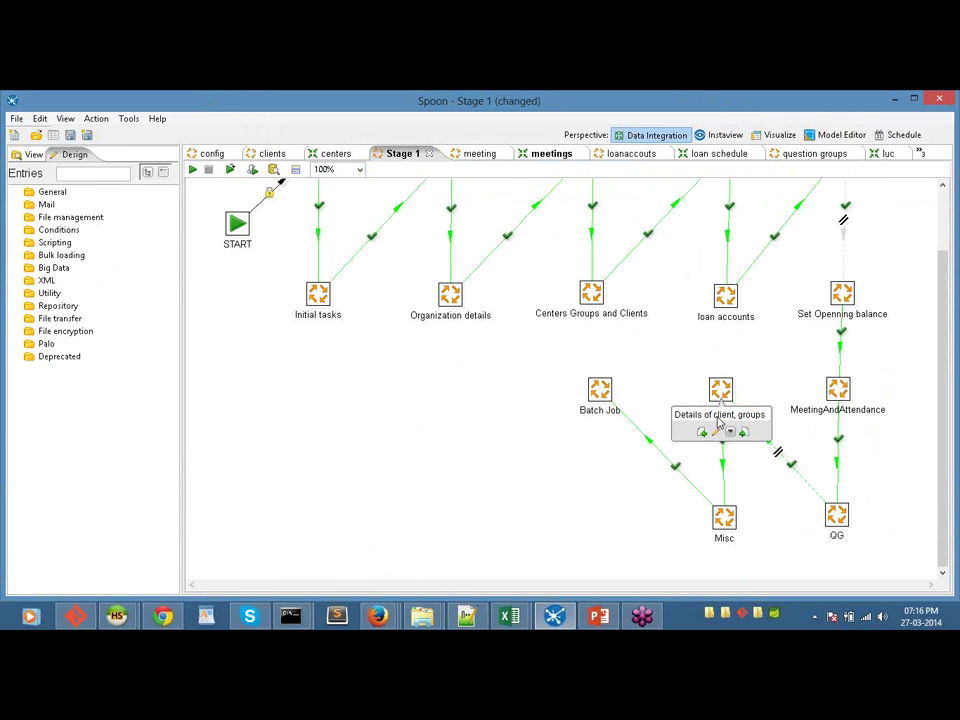
right_click(723, 518)
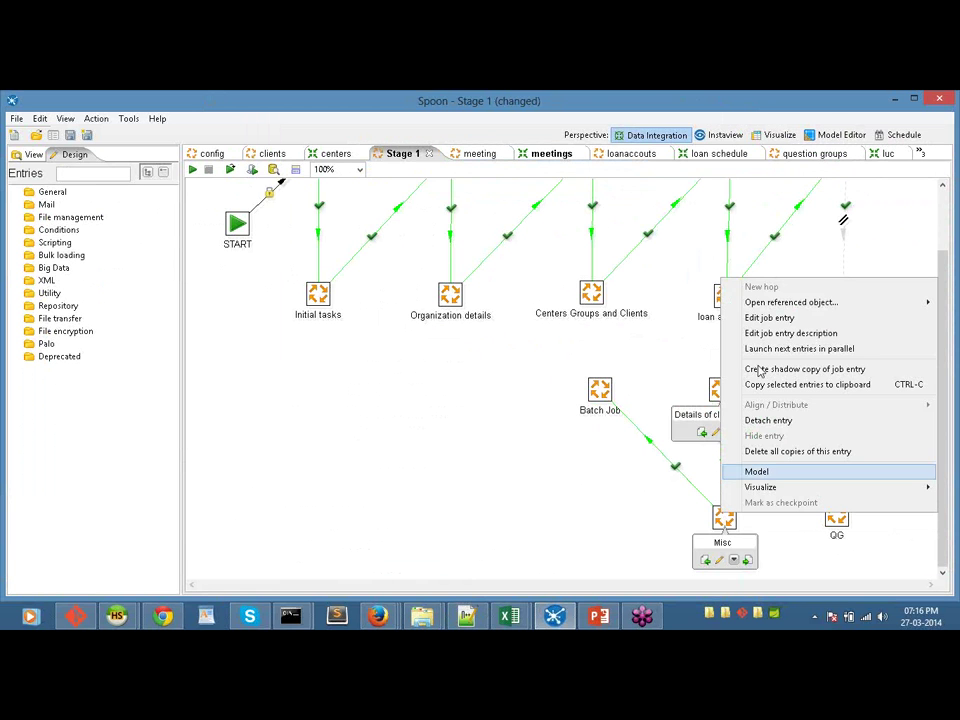
mouse_move(752, 302)
click(707, 303)
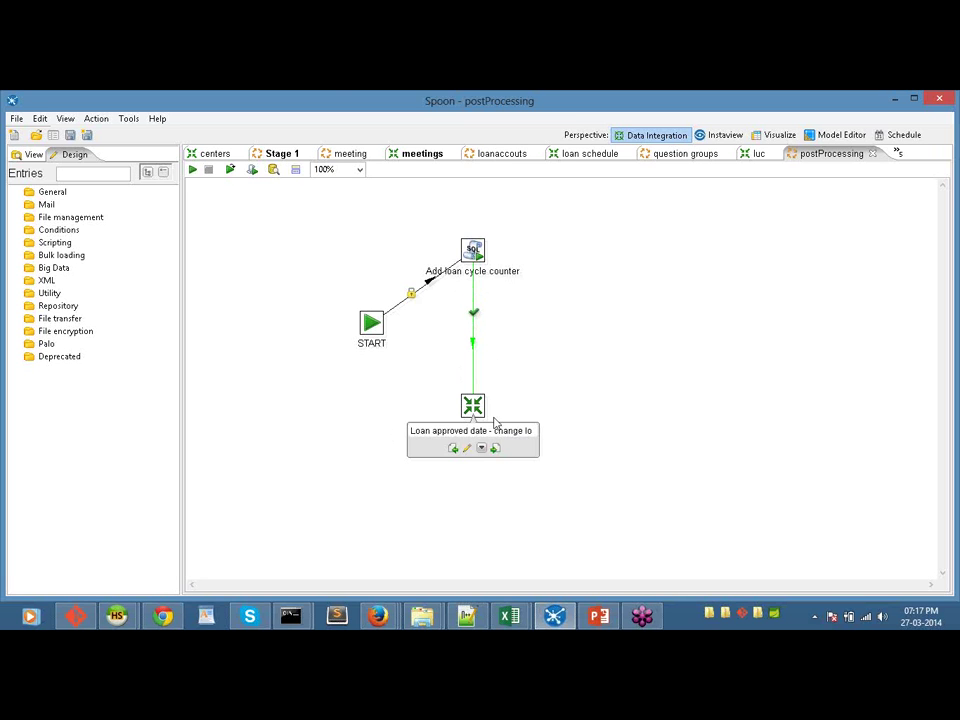
right_click(474, 409)
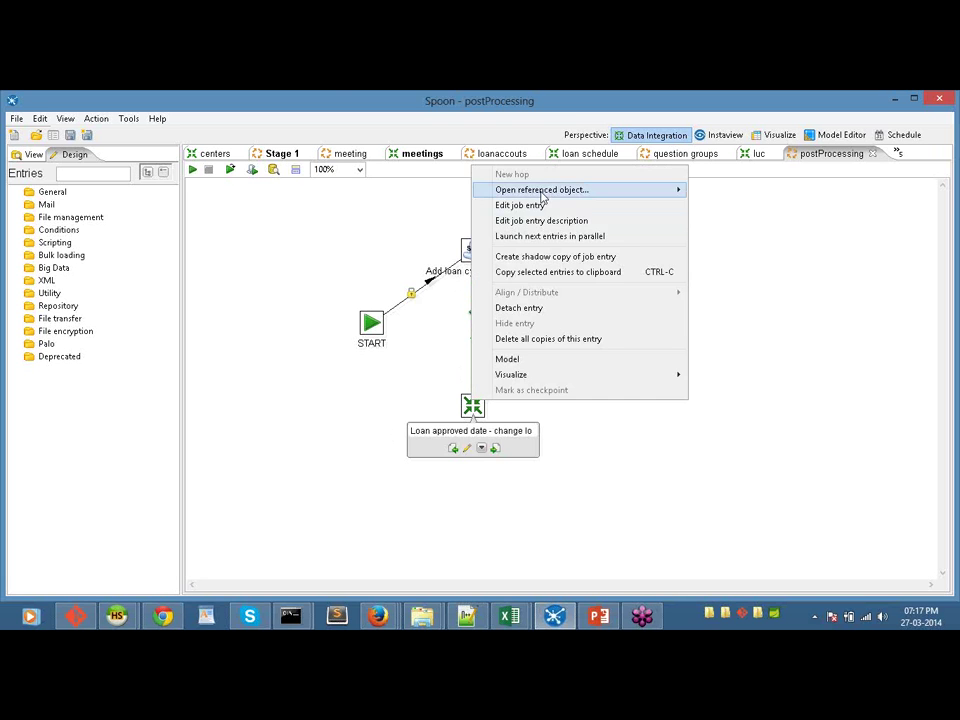
mouse_move(560, 189)
click(872, 153)
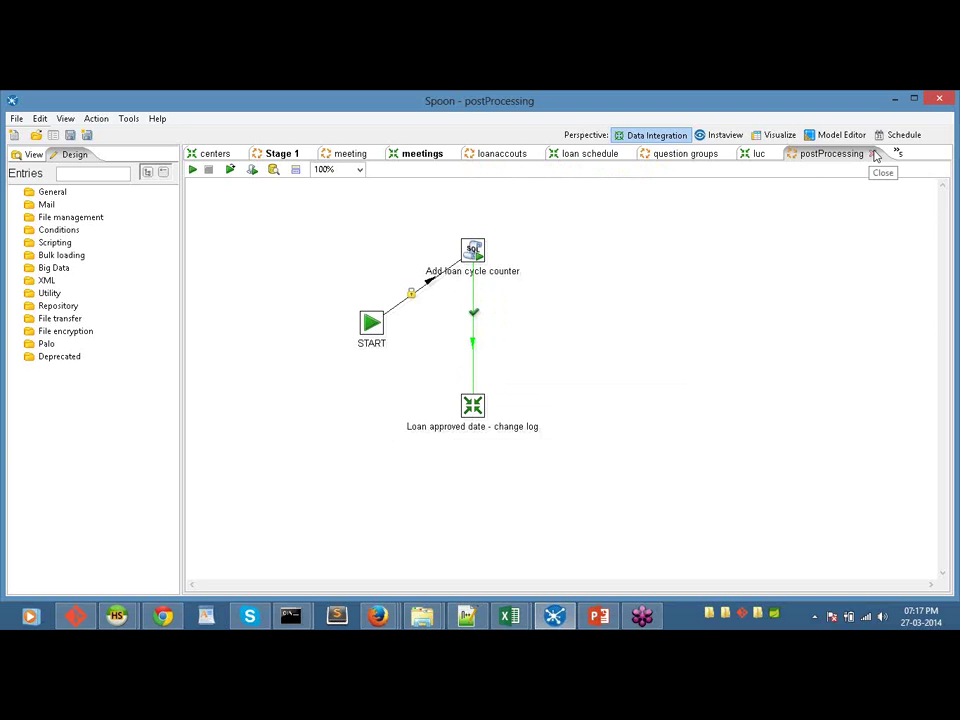
click(872, 153)
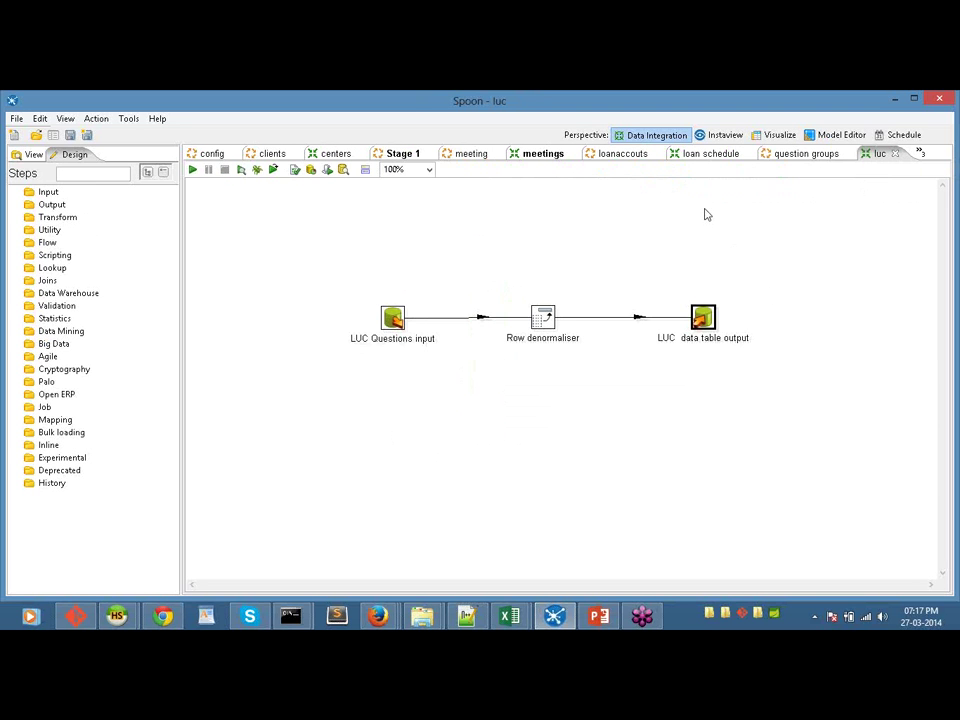
click(403, 153)
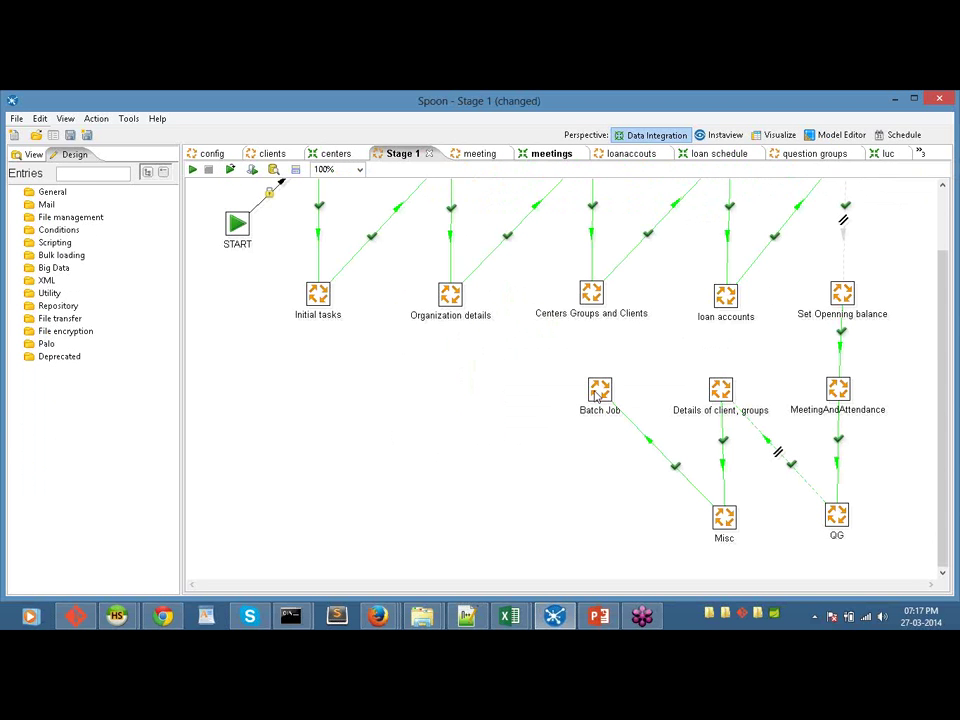
mouse_move(596, 398)
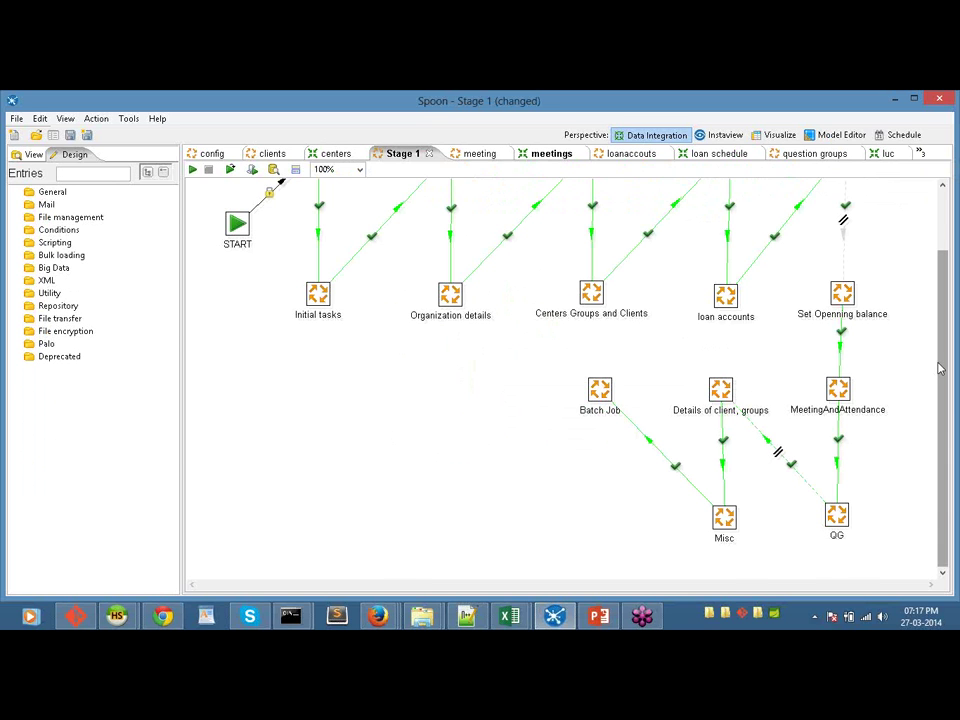
drag(937, 433, 940, 326)
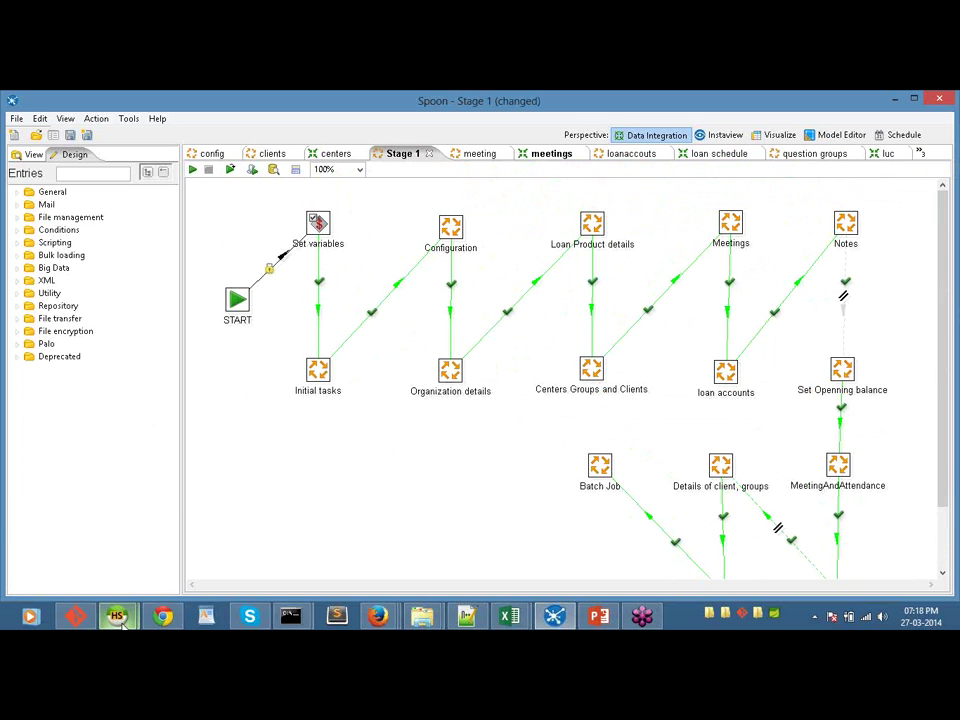
mouse_move(121, 620)
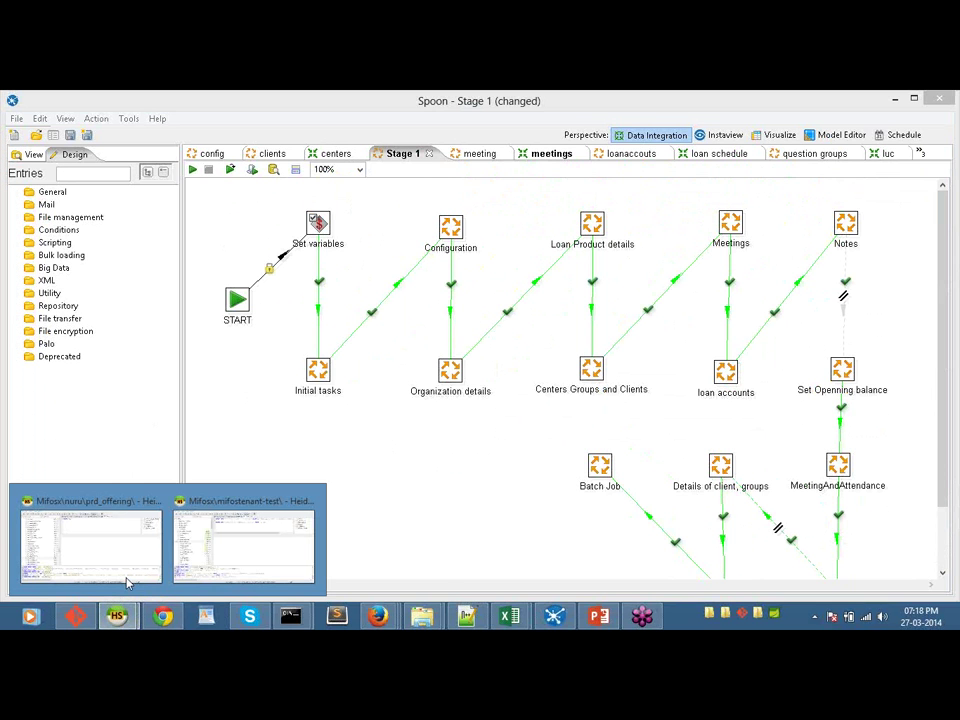
Step: In HeidiSQL, expand the mifostenant-default database's table list
click(178, 540)
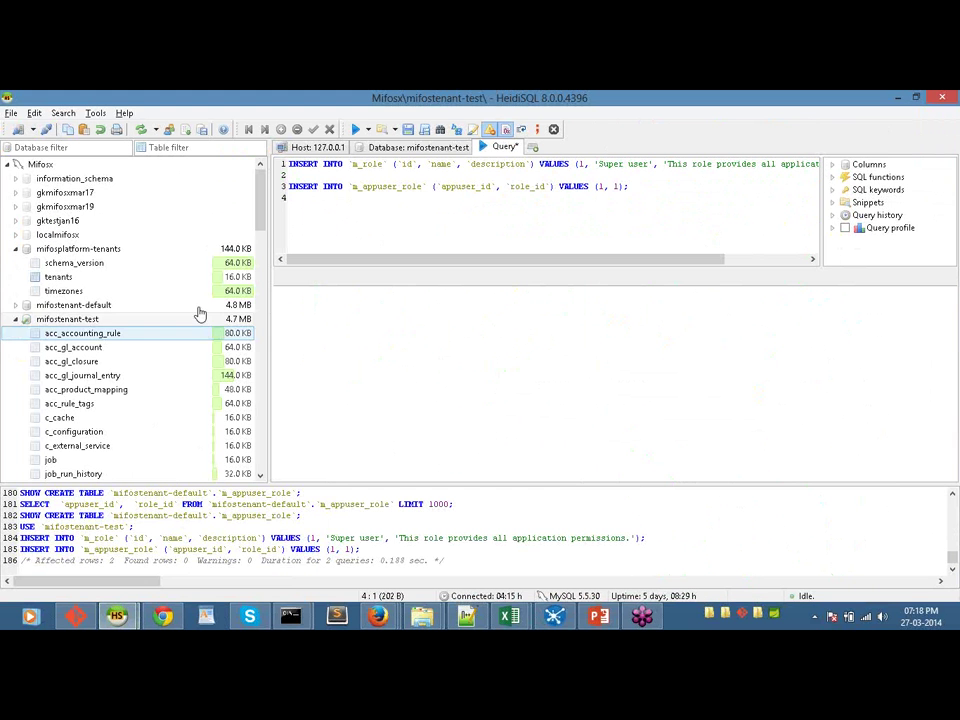
scroll(200, 250, down, 1)
scroll(207, 204, up, 1)
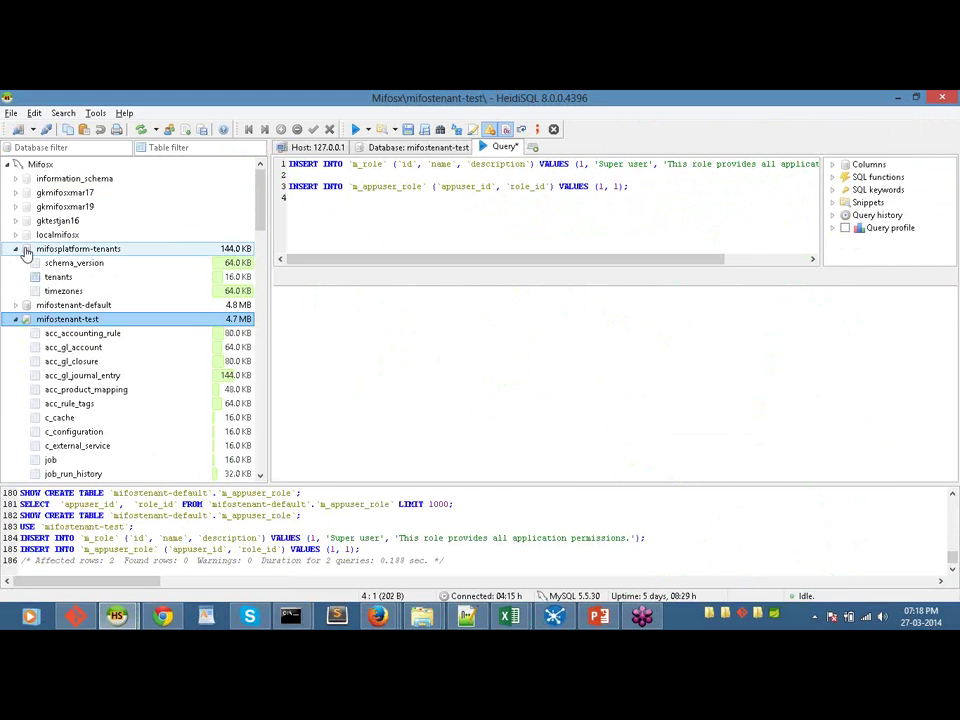
click(16, 306)
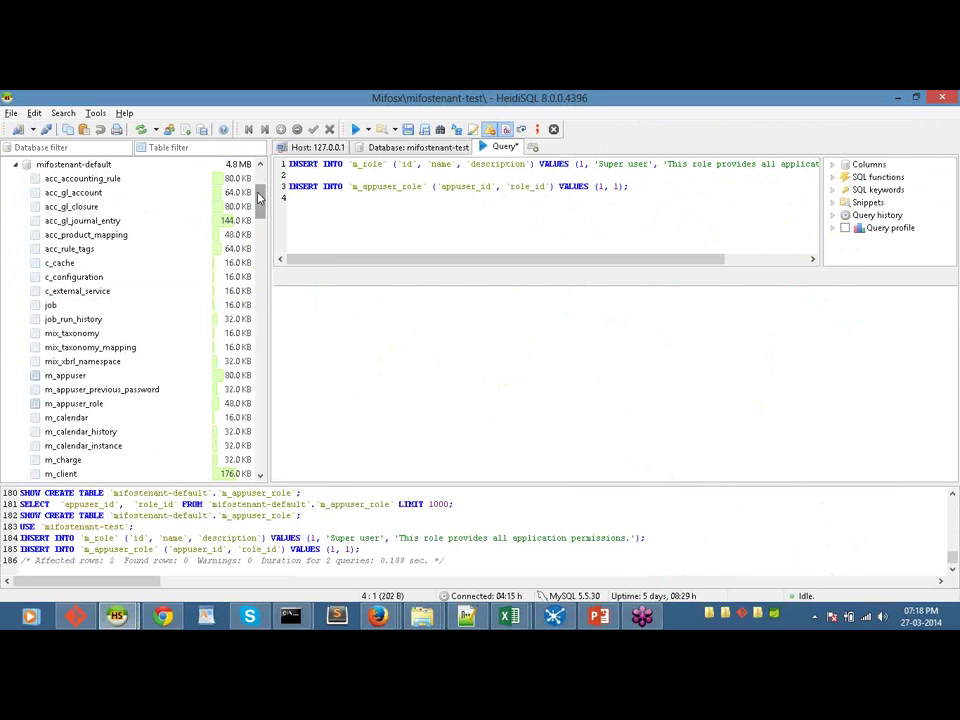
scroll(258, 205, down, 2)
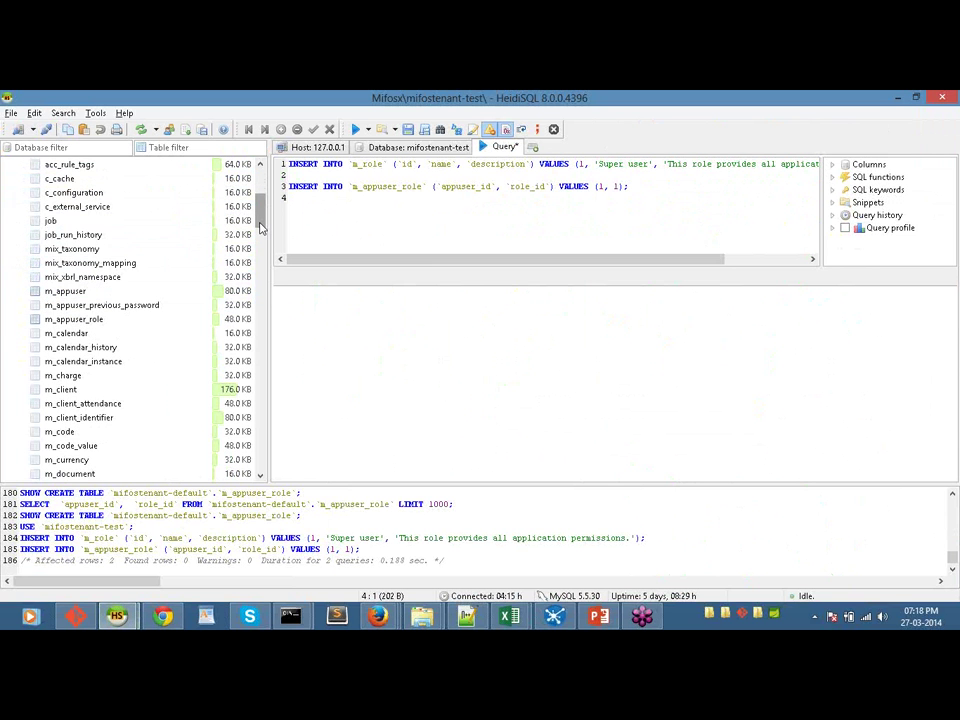
mouse_move(258, 216)
mouse_down()
mouse_move(259, 270)
mouse_move(242, 227)
mouse_up()
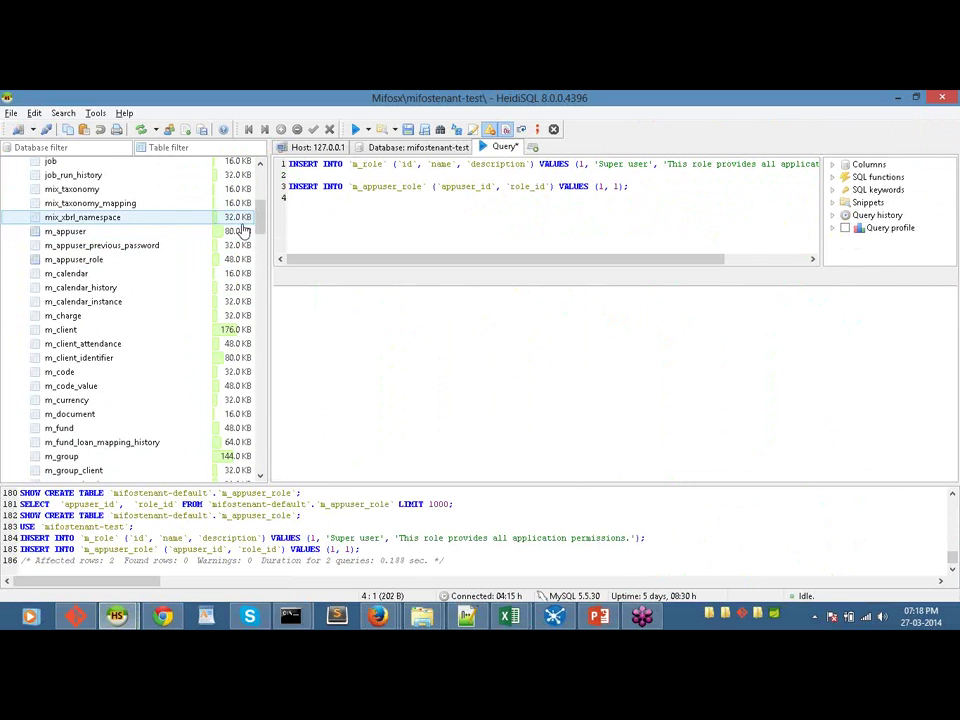
Step: View the m_appuser table's columns and keys, then bring the CoA.xls sheet forward
click(163, 236)
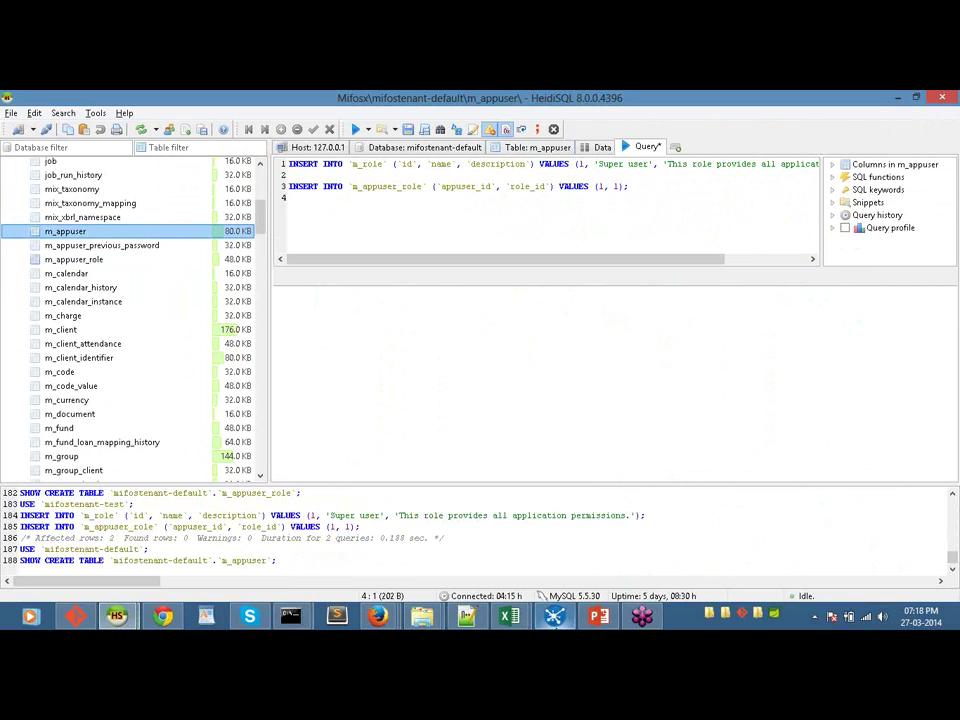
click(522, 150)
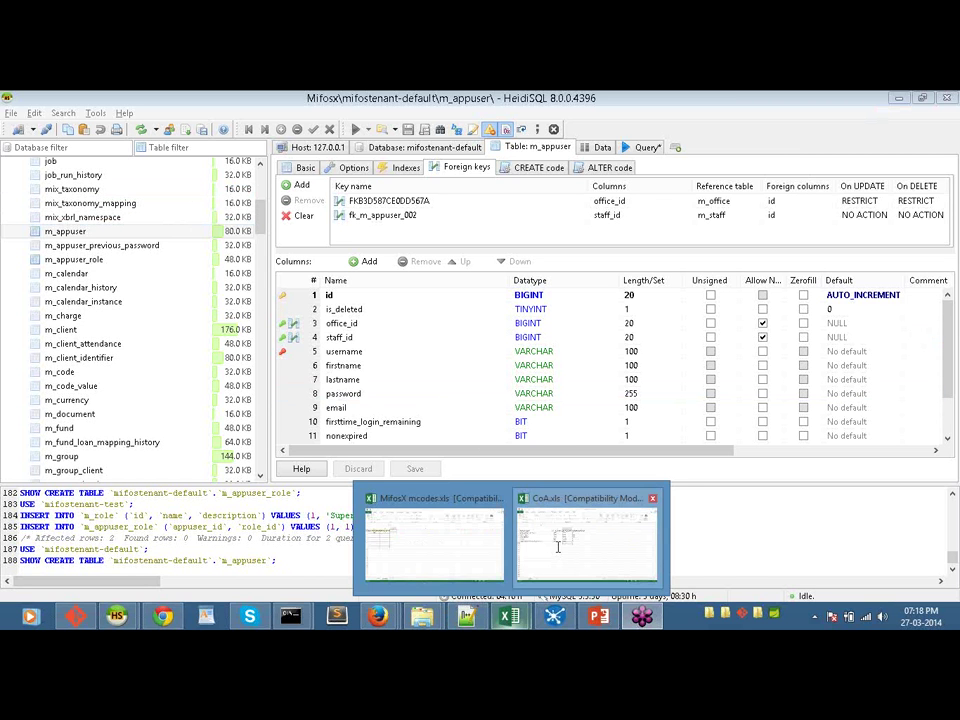
key(alt+Tab)
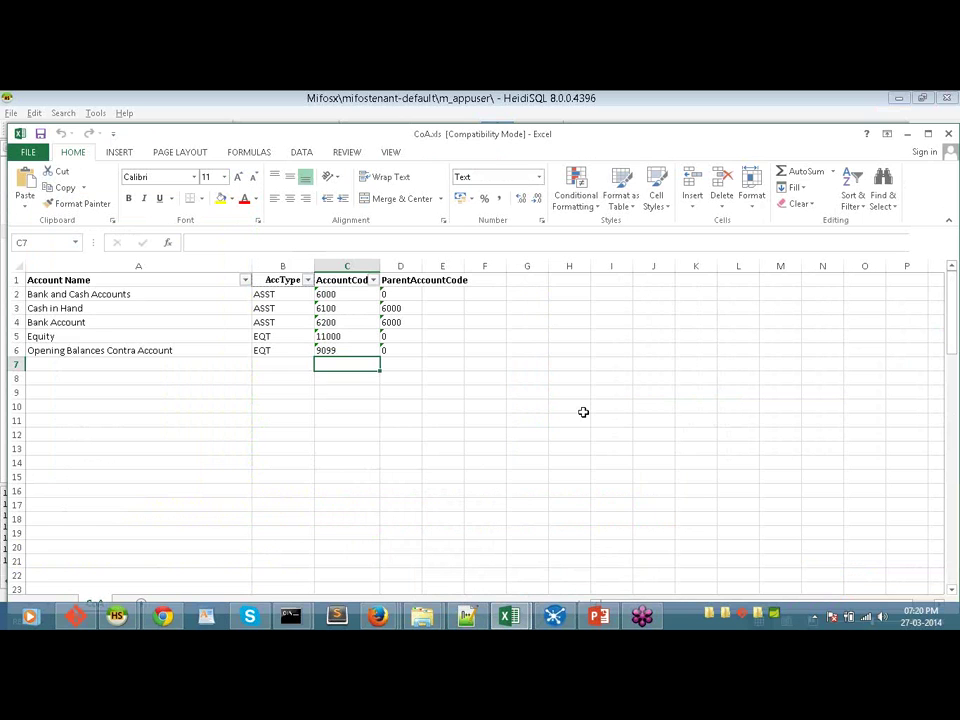
Step: Bring the 'Mifos X: 1.21.0.RELEASE - MifosForge' Firefox window to the front
key(alt+Tab)
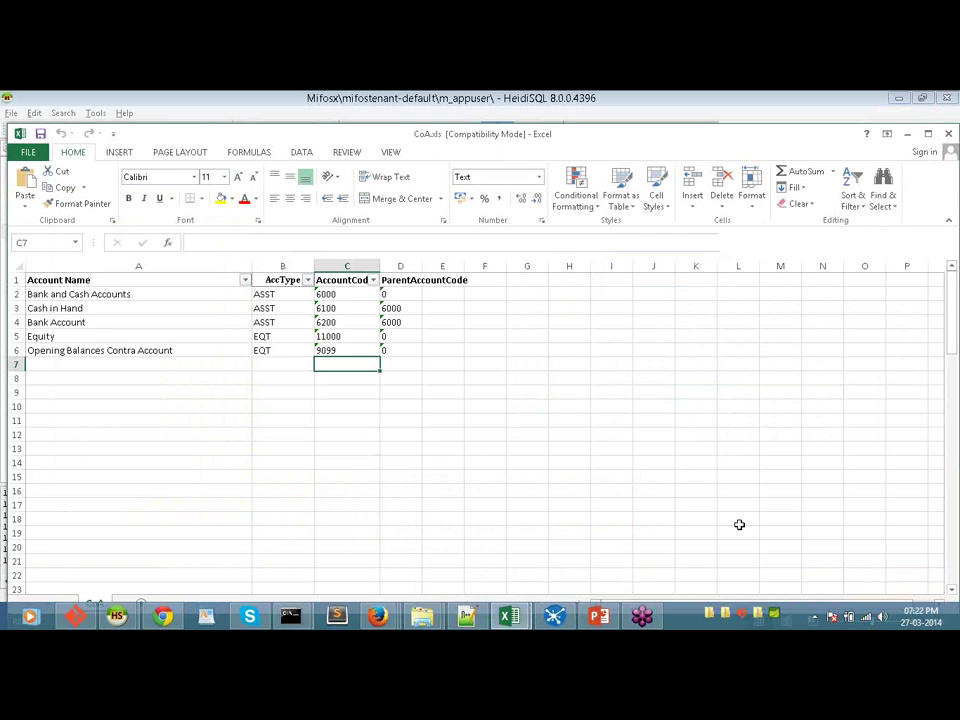
click(386, 620)
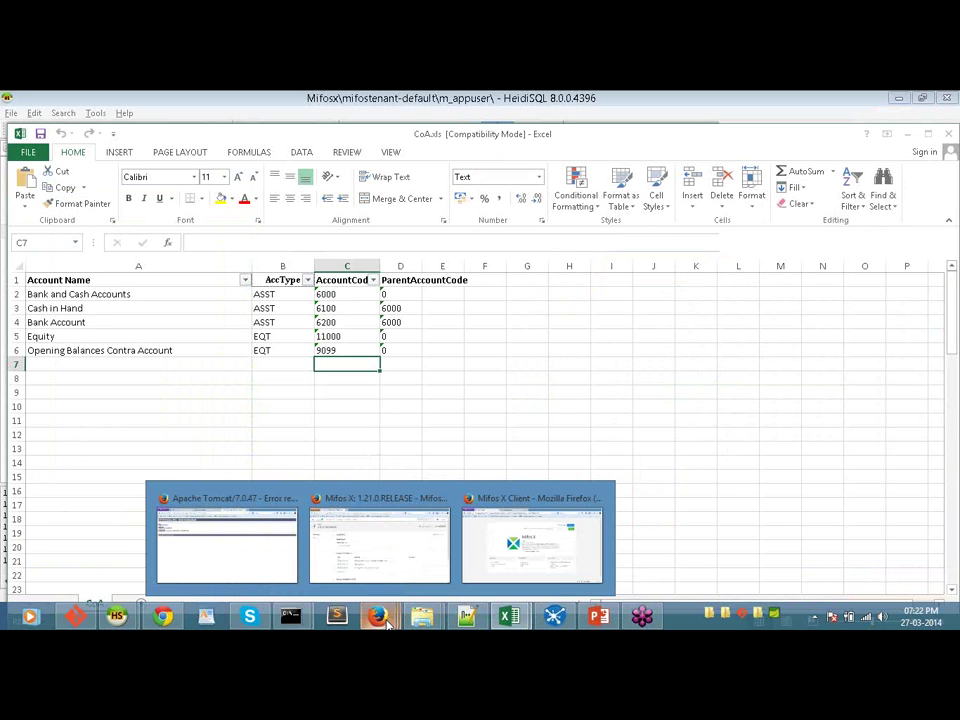
click(338, 550)
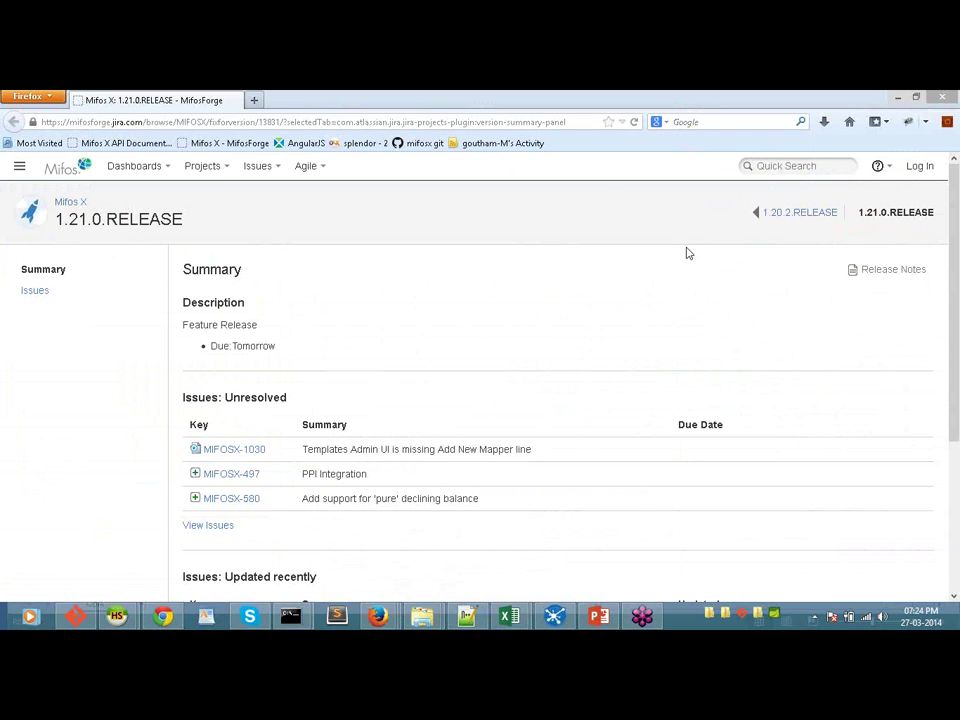
Step: Switch to the 'Mifos X Client' private browsing Firefox window with Alt+Tab
key(alt+Tab)
key(alt+Tab)
key(alt+Tab)
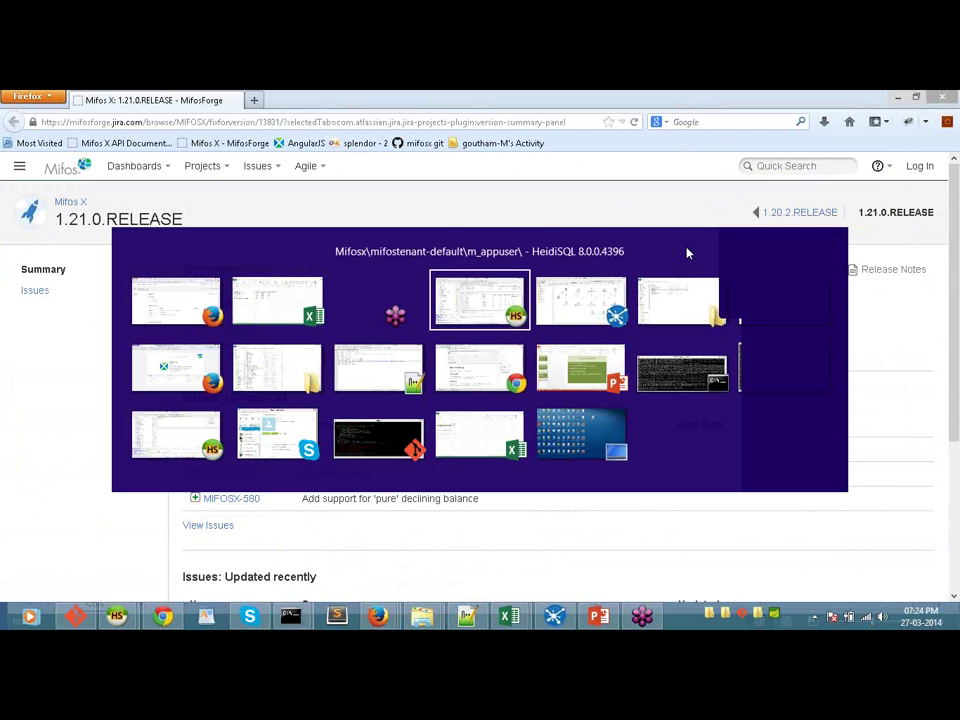
key(alt+Tab)
key(alt+Tab)
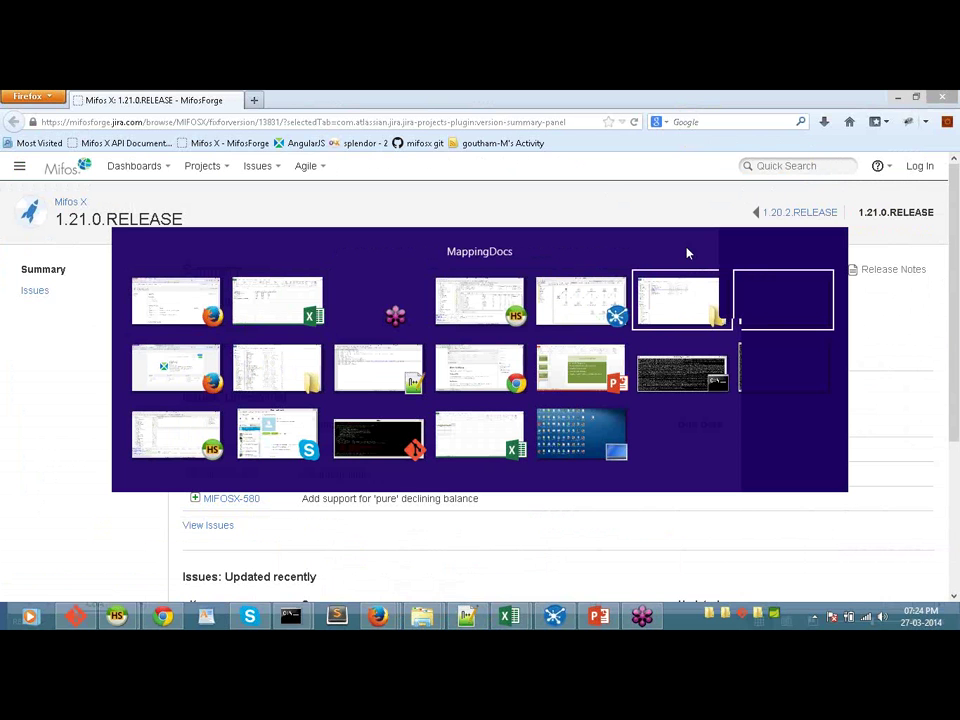
key(alt+Tab)
key(alt+Tab)
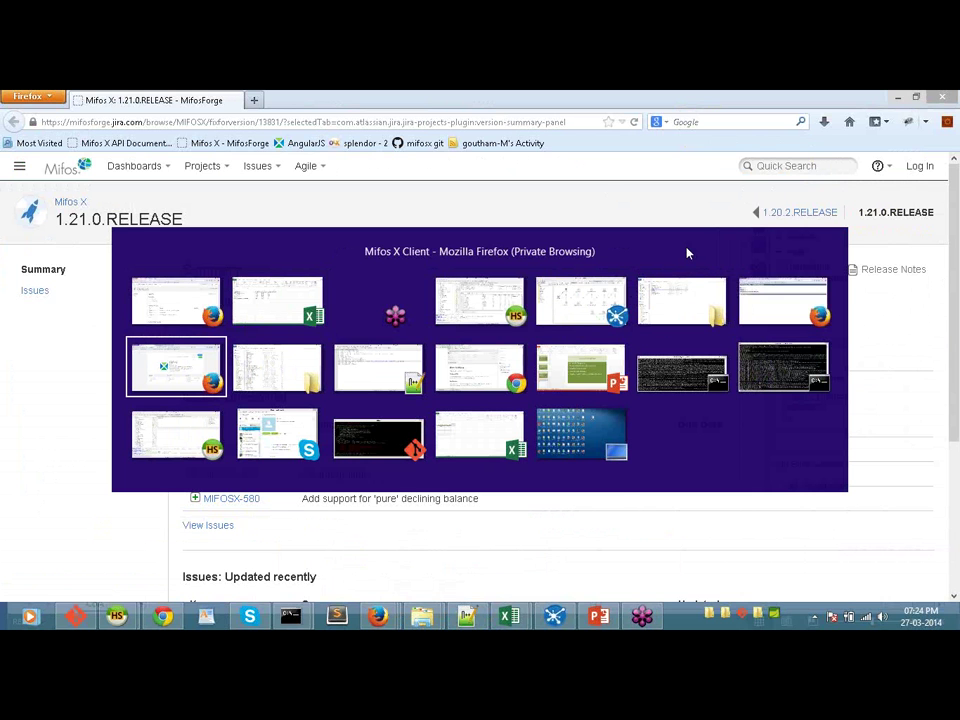